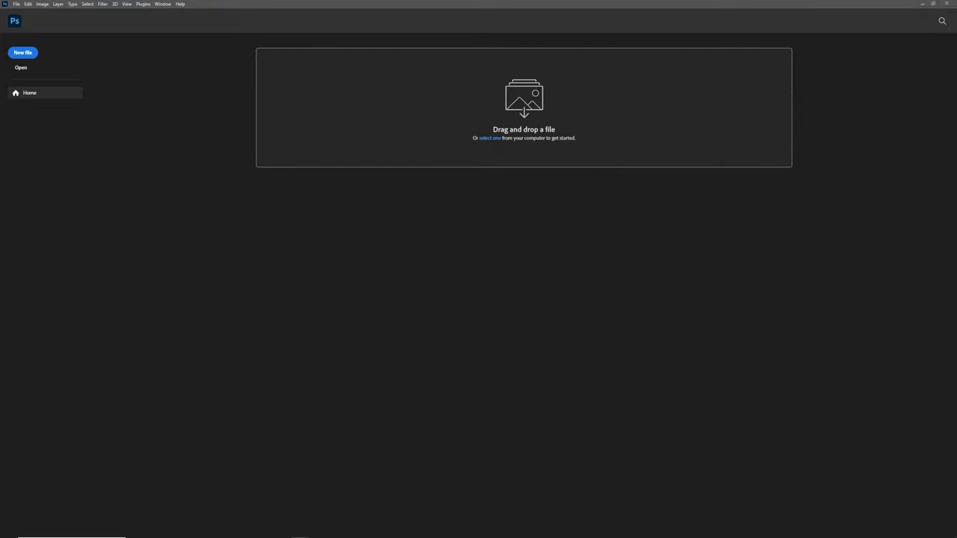
Create a blank 1280×720 document from the saved YouTube preset
left_click(27, 53)
left_click(324, 141)
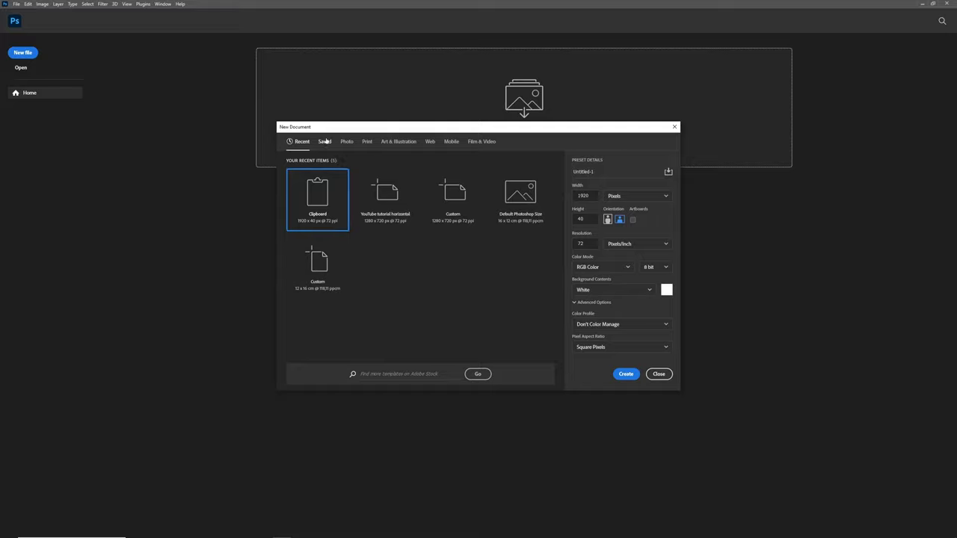
left_click(626, 375)
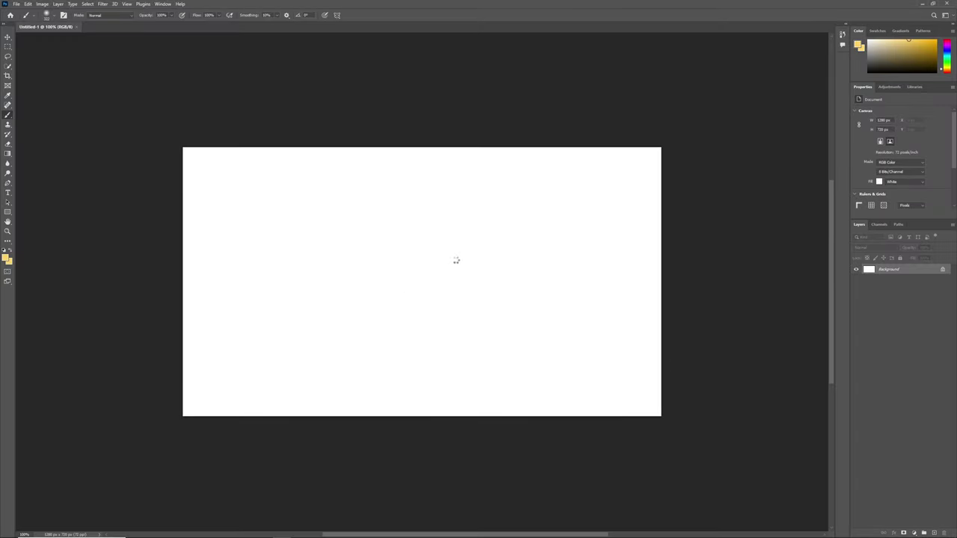
Enlarge the sun-and-branch photo past the canvas and place the pink sky image over it
left_click_drag(620, 132, 772, 105)
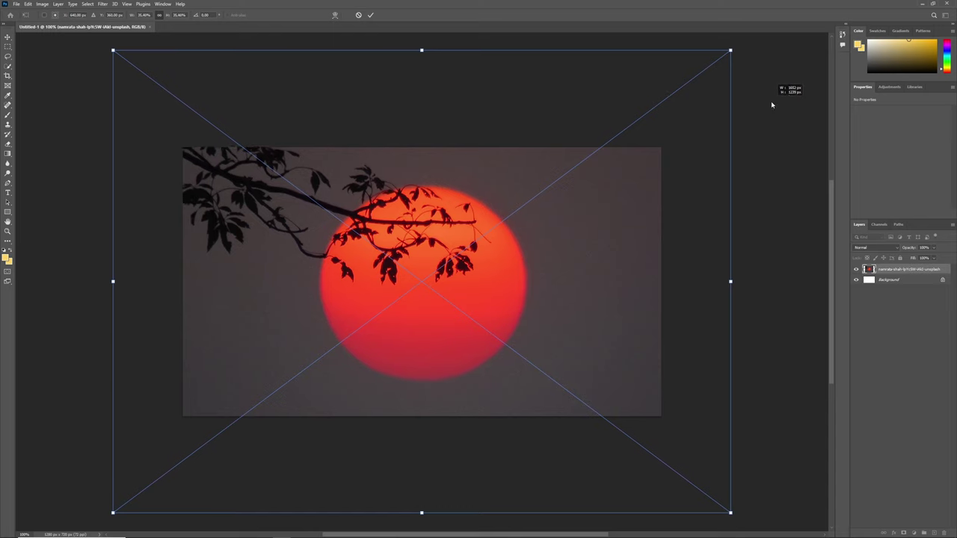
left_click(370, 15)
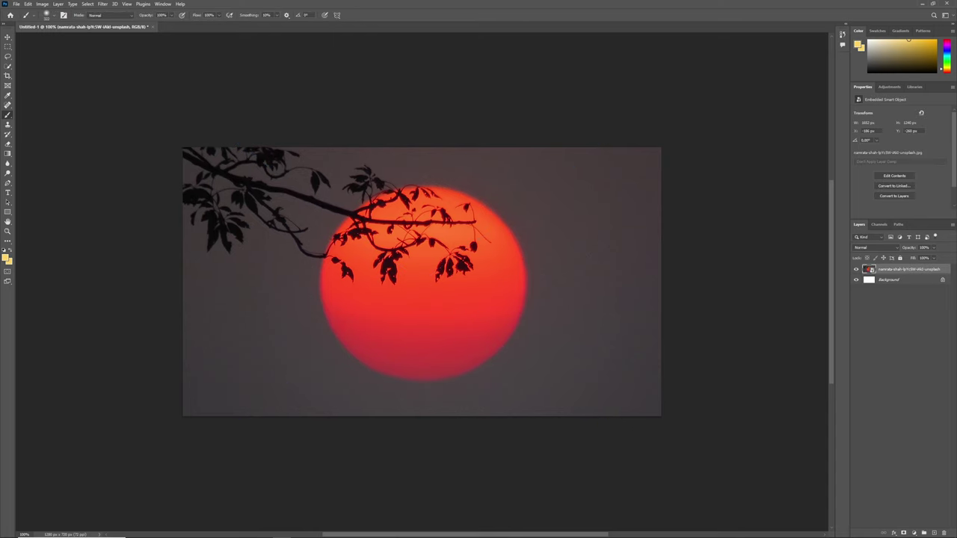
left_click_drag(0, 269, 331, 273)
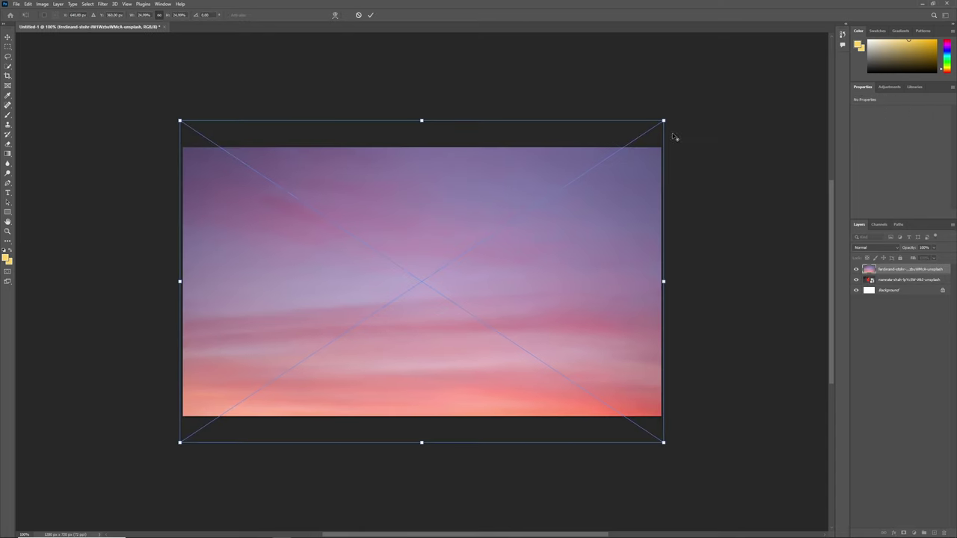
left_click(368, 16)
Set the sky layer to Color blend mode and mask it away over the sun's centre
right_click(896, 274)
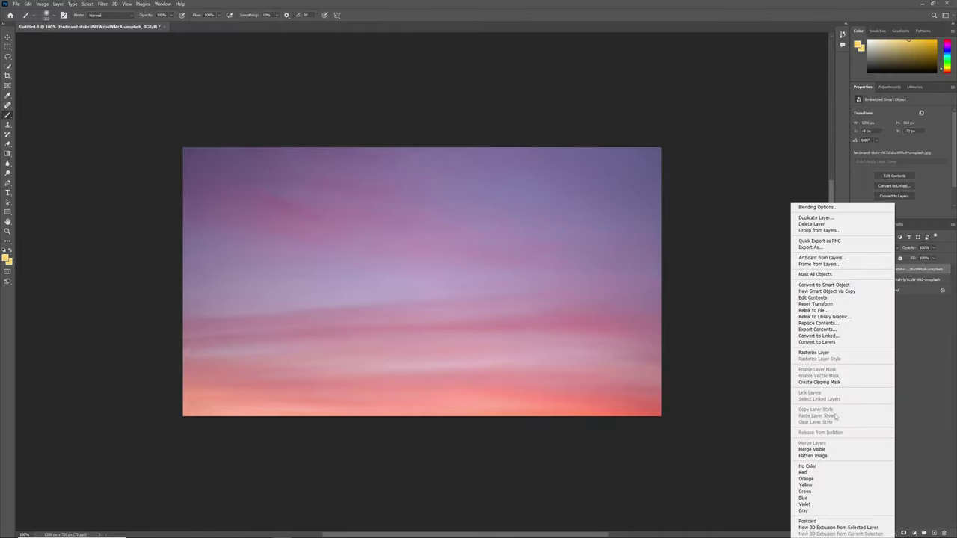
key("Escape")
left_click(868, 248)
left_click(865, 425)
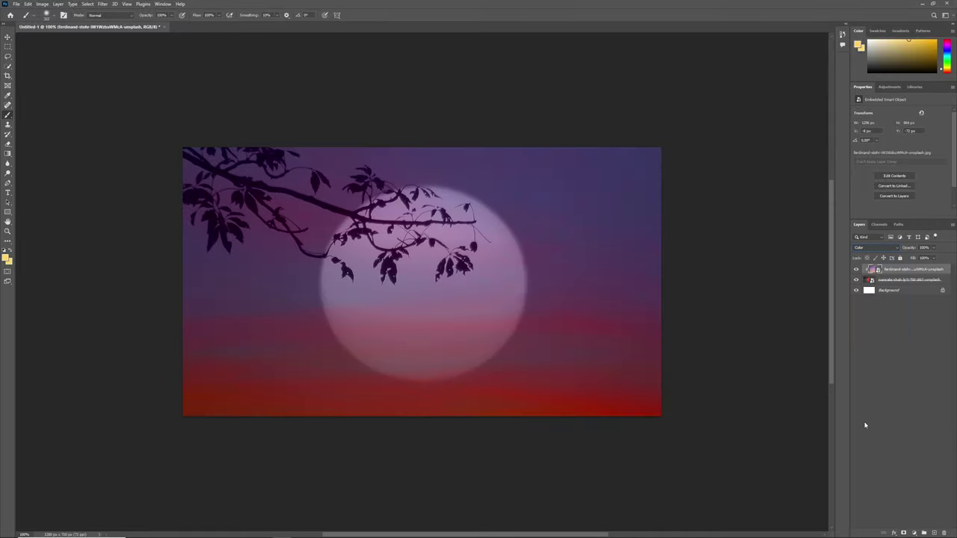
left_click(904, 533)
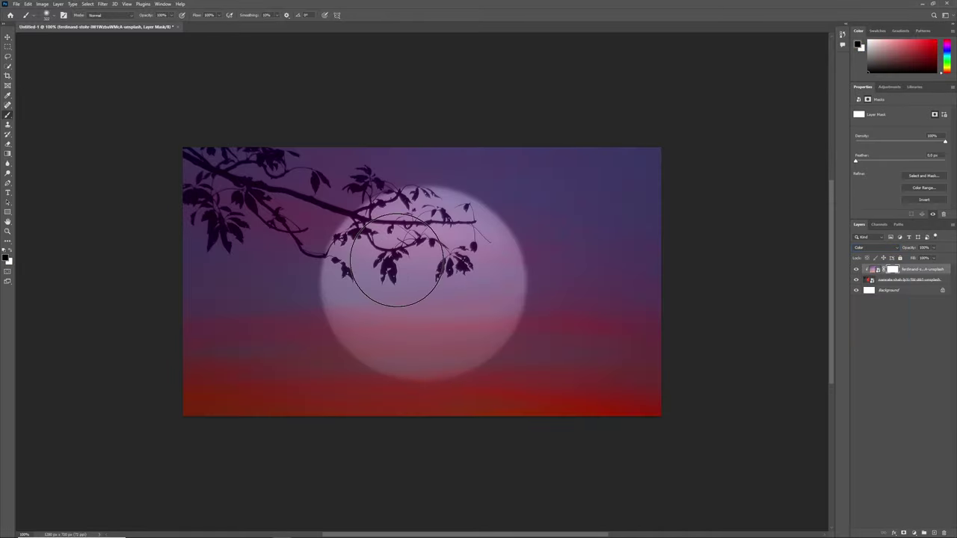
left_click_drag(420, 275, 432, 303)
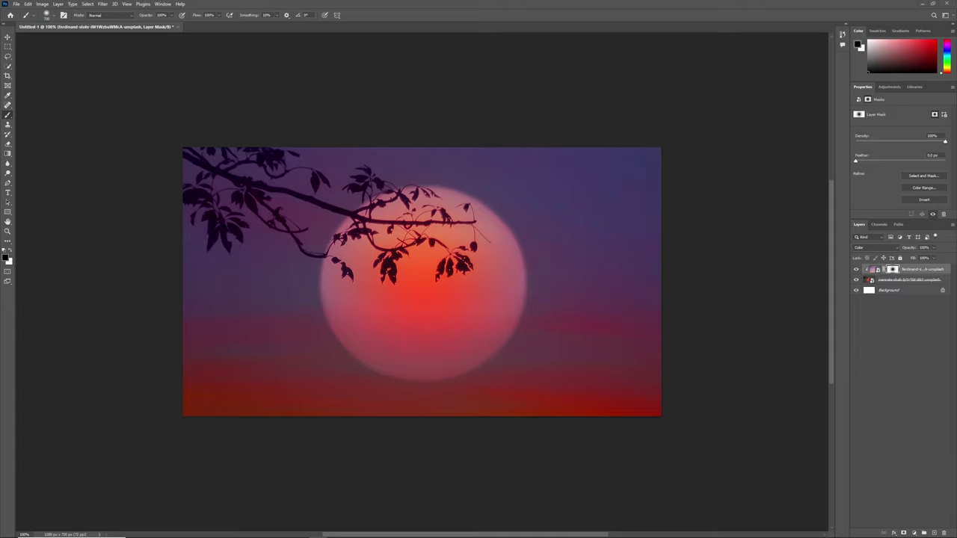
Place and enlarge the lake photo, then mask it to the Quick Selected mountains and near water
left_click_drag(164, 291, 310, 283)
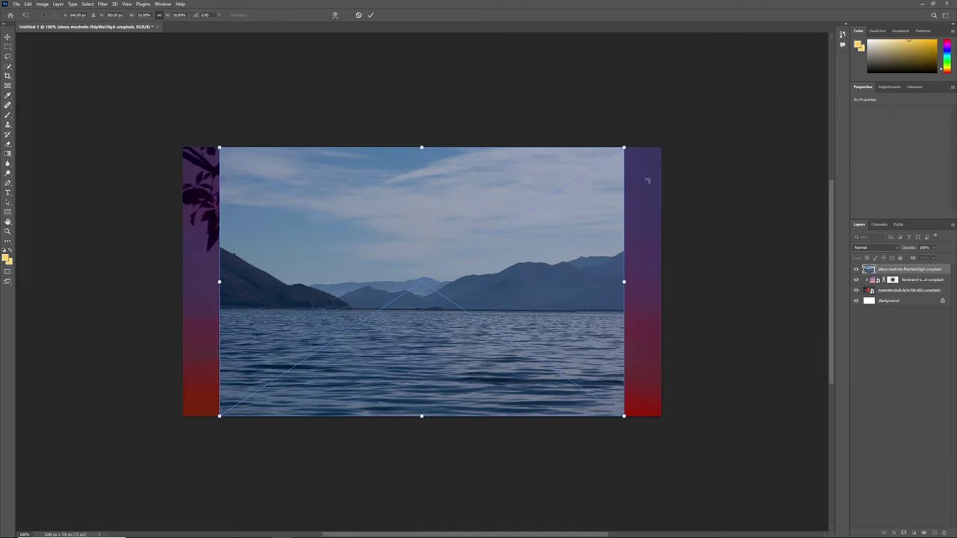
left_click_drag(637, 142, 687, 129)
left_click_drag(623, 181, 600, 166)
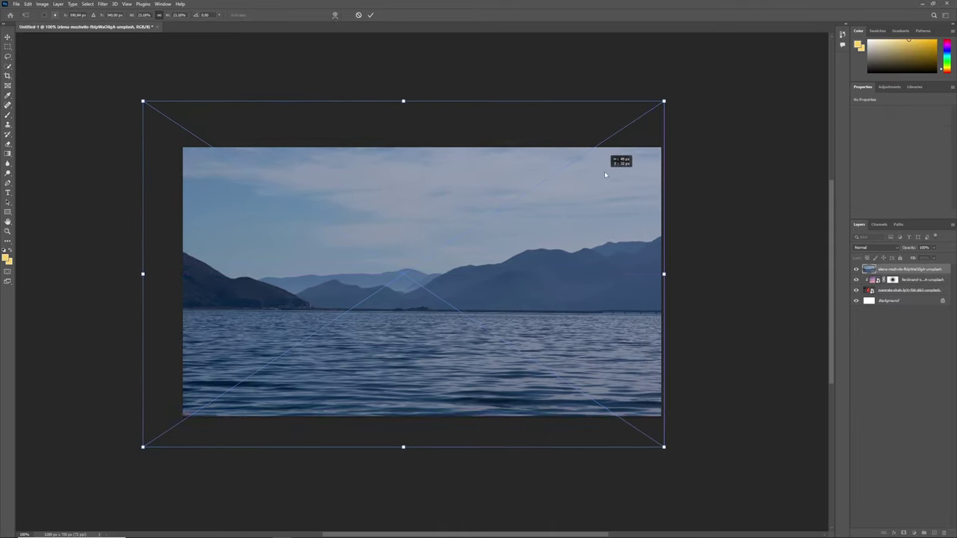
left_click(370, 15)
left_click(8, 66)
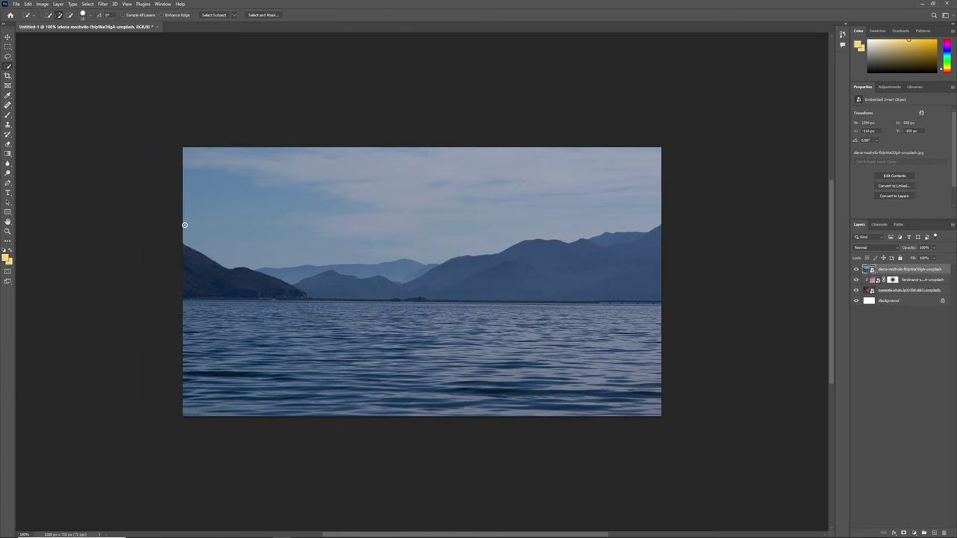
left_click_drag(299, 278, 448, 292)
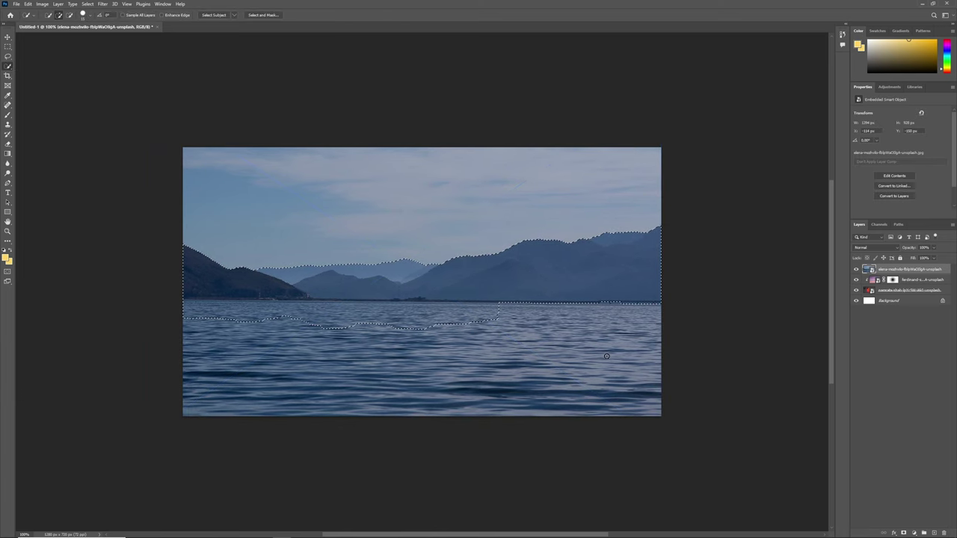
left_click(903, 533)
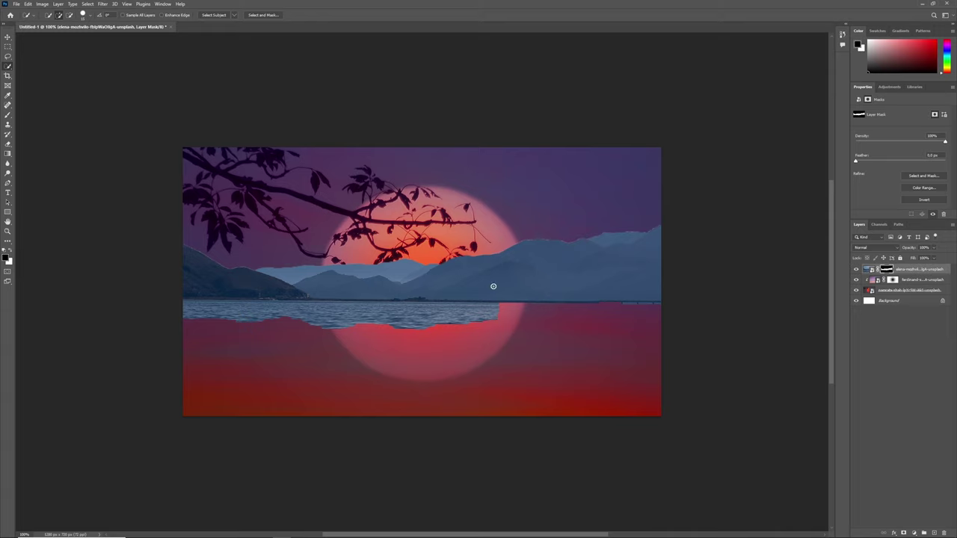
Add a Brightness/Contrast layer at brightness -150, contrast 100 to darken the mountains
left_click(914, 531)
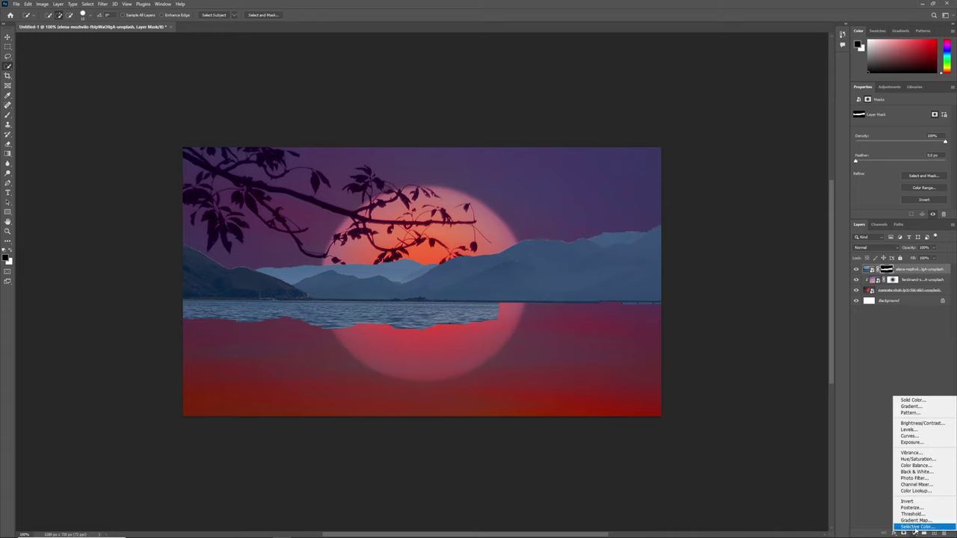
left_click(920, 425)
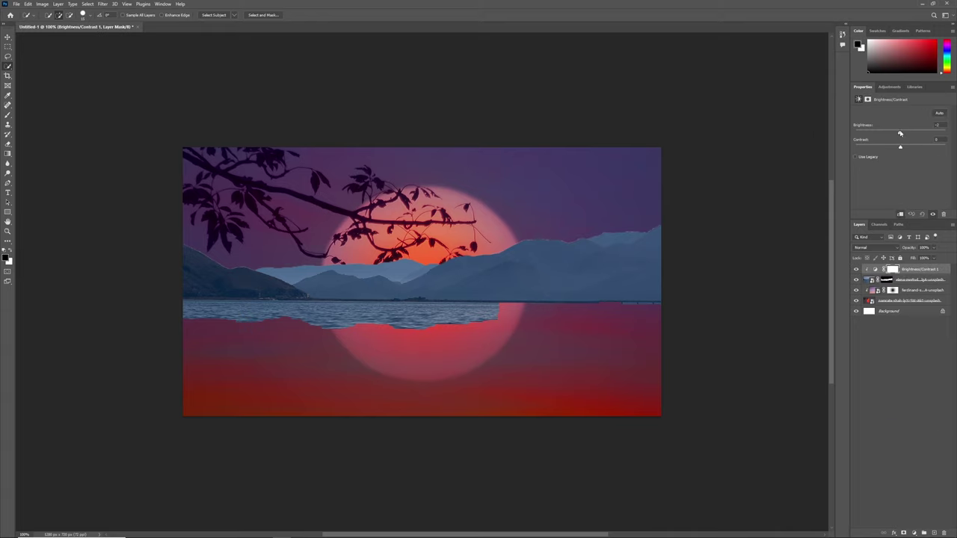
mouse_move(900, 132)
left_mouse_down()
mouse_move(855, 132)
mouse_move(946, 147)
left_mouse_up()
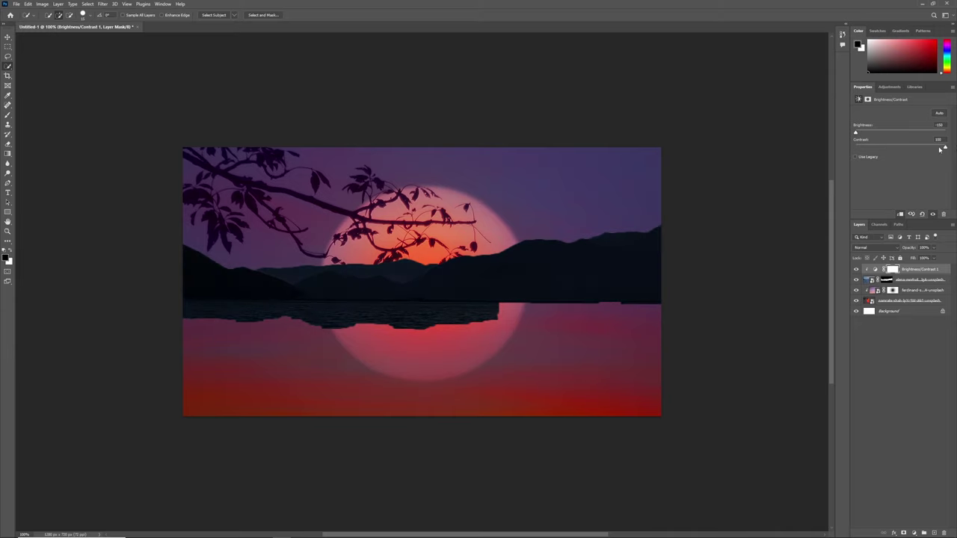
Add a clipped Hue/Saturation layer with Hue +94 and Saturation -52
left_click(914, 531)
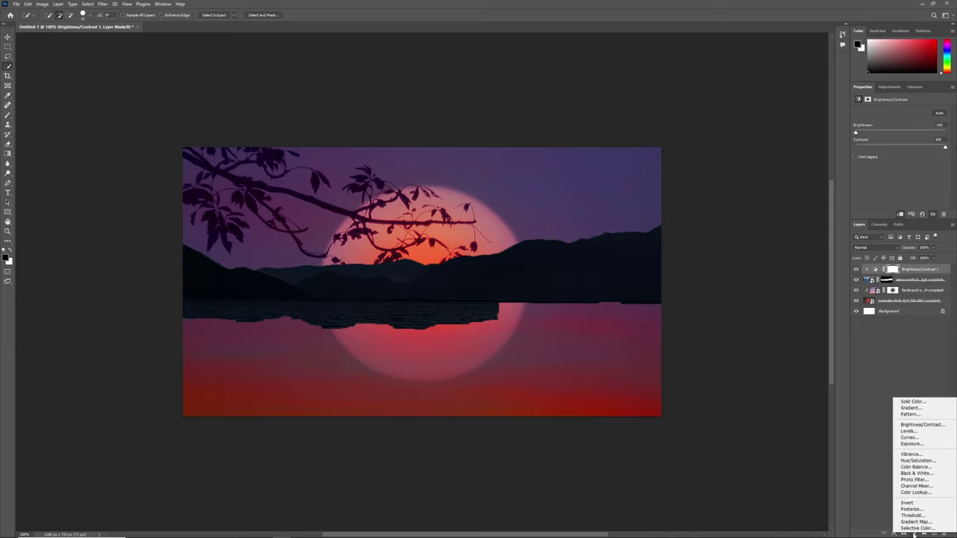
left_click(916, 463)
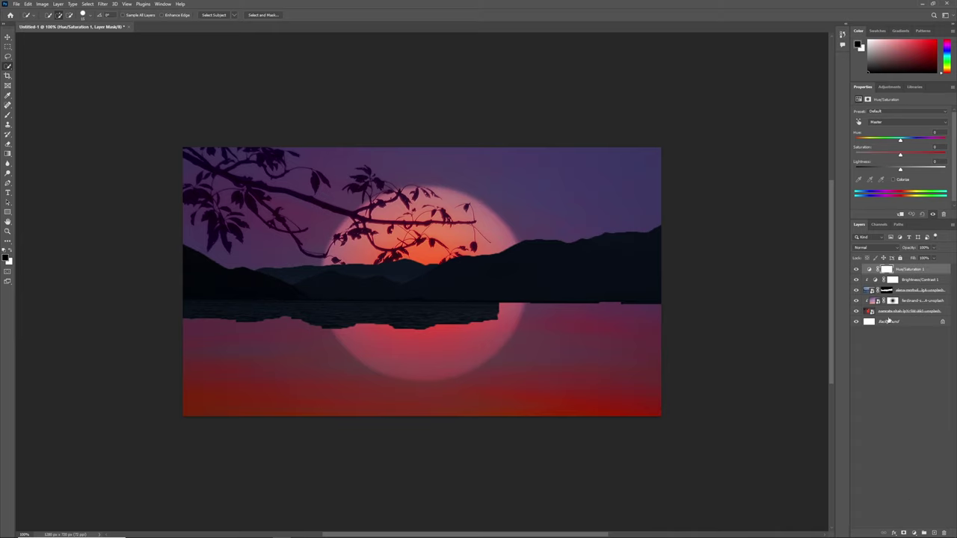
right_click(912, 269)
left_click(853, 367)
left_click(928, 133)
type("2")
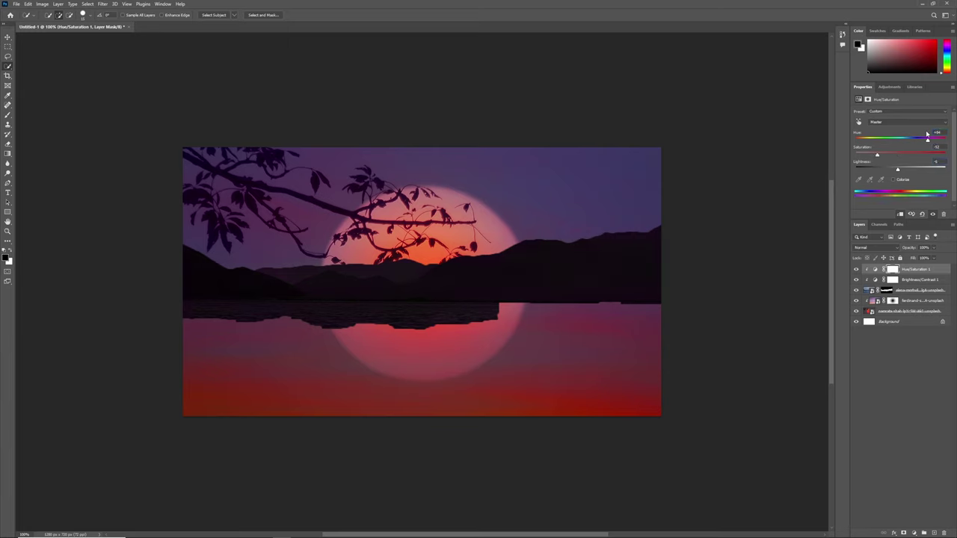
left_click(897, 351)
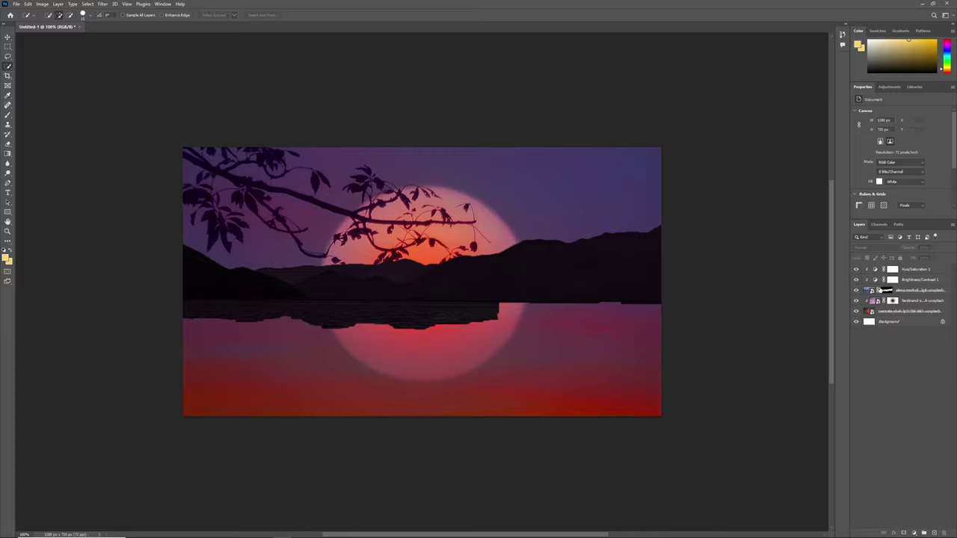
left_click(887, 291)
Paint black on the lake mask with a small brush to hide the dark water strip
left_click(7, 115)
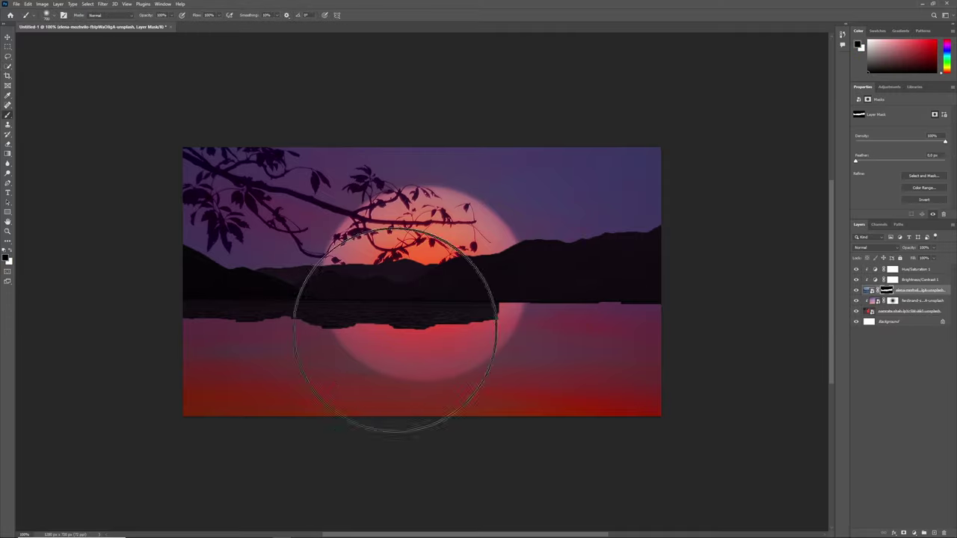
key("bracketleft")
key("bracketleft")
key("bracketleft")
left_click_drag(528, 332, 279, 325)
key("bracketleft")
key("bracketleft")
key("bracketleft")
left_click_drag(493, 307, 605, 307)
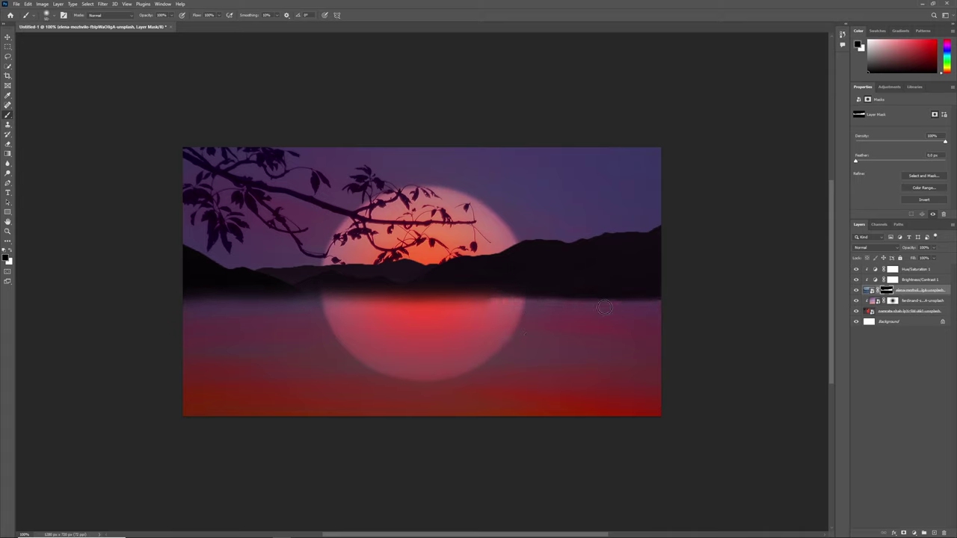
Set the lake layer Fill to 30% and mask out the mountains crossing the sun
left_click(868, 291)
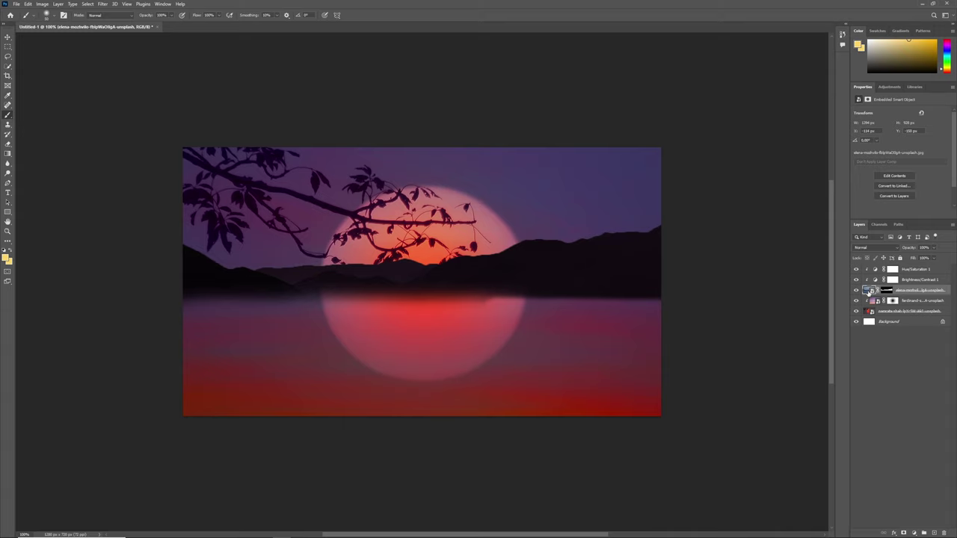
type("30")
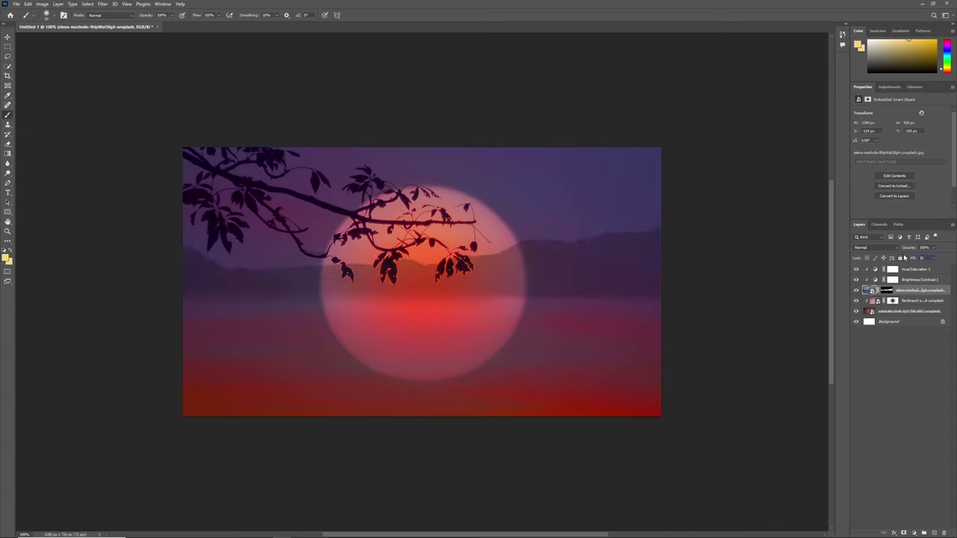
key("Return")
left_click(887, 290)
mouse_move(404, 278)
left_mouse_down()
mouse_move(384, 317)
mouse_move(410, 301)
mouse_move(481, 291)
mouse_move(500, 248)
mouse_move(510, 280)
mouse_move(504, 310)
left_mouse_up()
left_click_drag(343, 292, 336, 269)
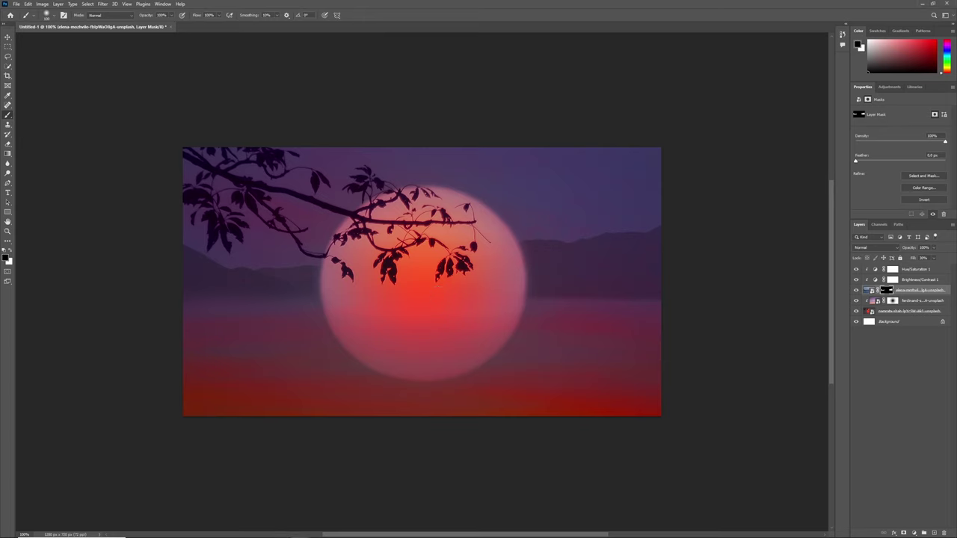
left_click(912, 269)
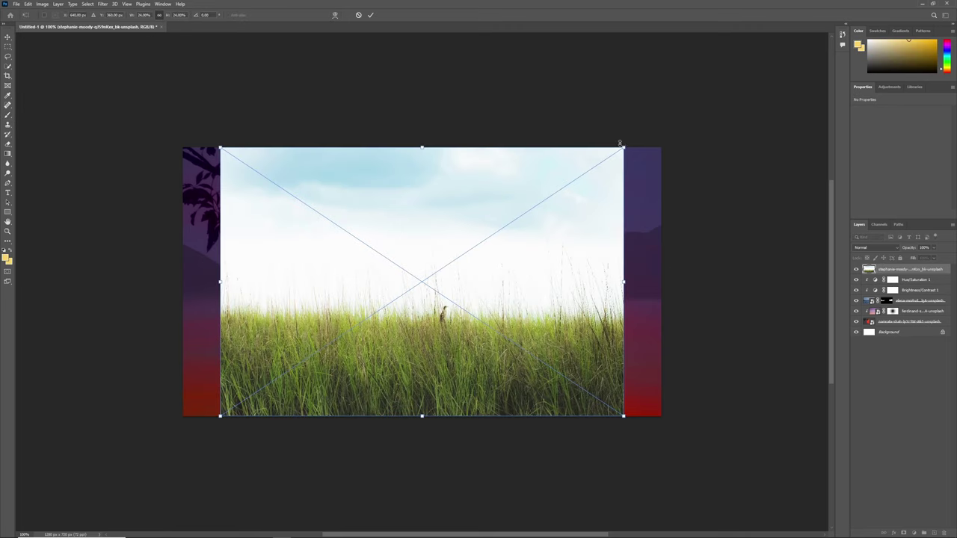
Enlarge the grass photo to fill the canvas and mask it to the Quick Selected grass
left_click_drag(620, 142, 662, 122)
left_click(371, 15)
key("w")
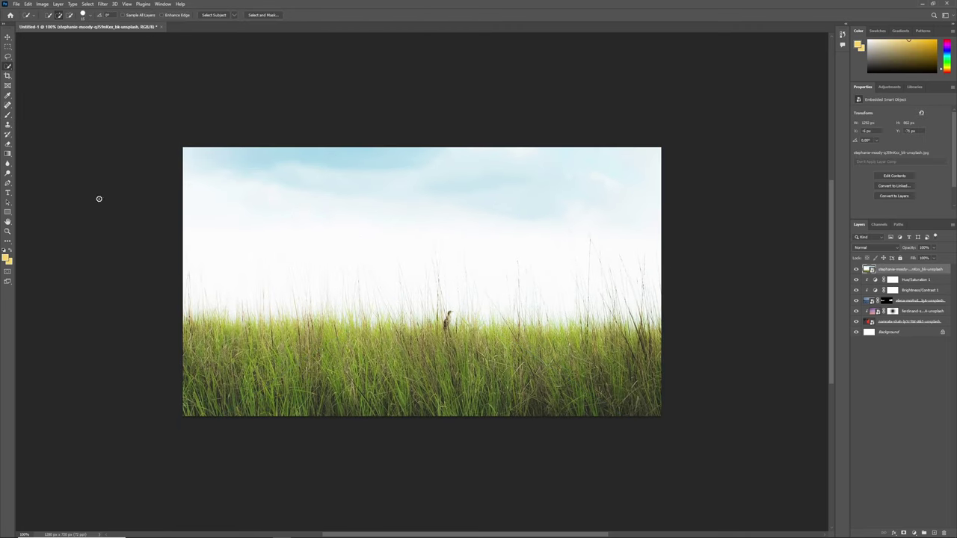
left_click_drag(219, 360, 632, 379)
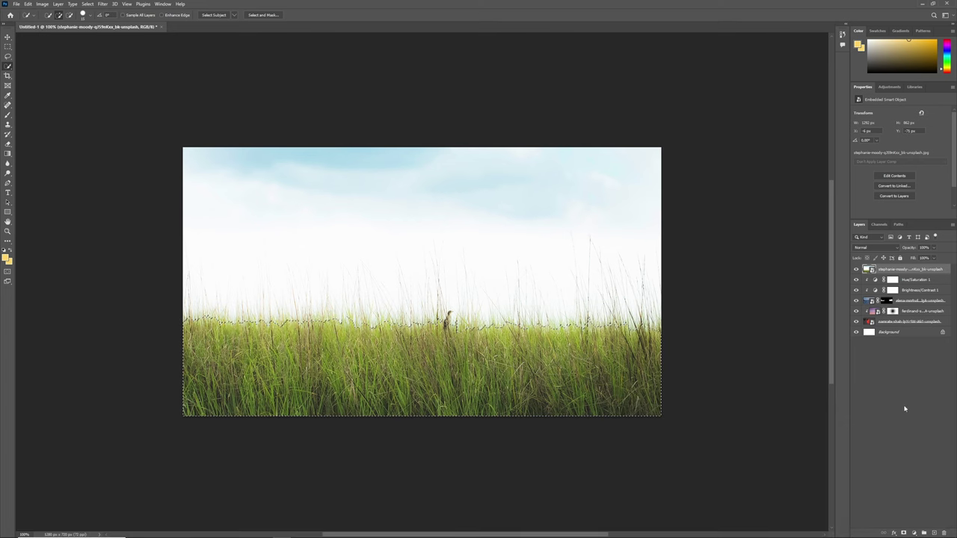
left_click(904, 533)
Refine the grass mask's top edge with the Refine Edge Brush in Select and Mask
right_click(888, 270)
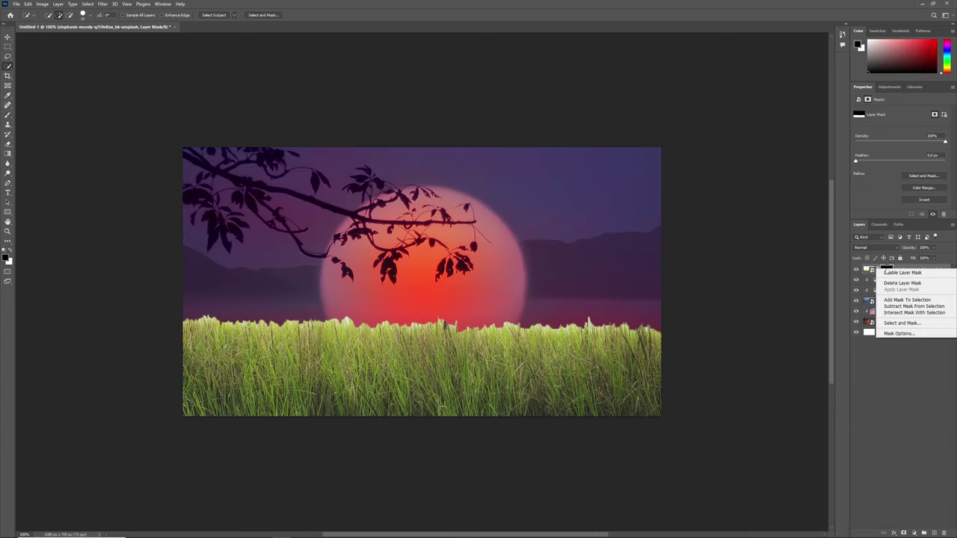
left_click(909, 323)
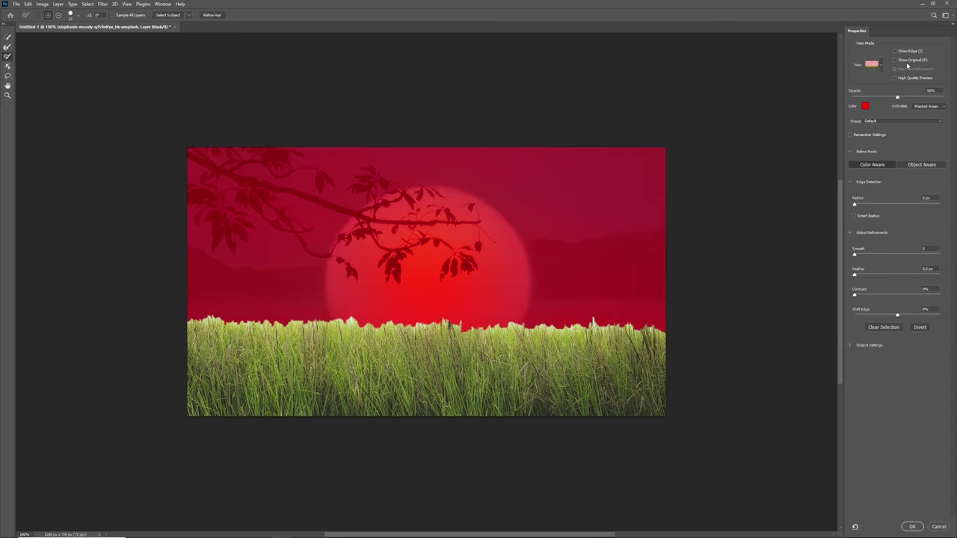
key("r")
mouse_move(254, 318)
left_mouse_down()
mouse_move(673, 321)
mouse_move(361, 319)
left_mouse_up()
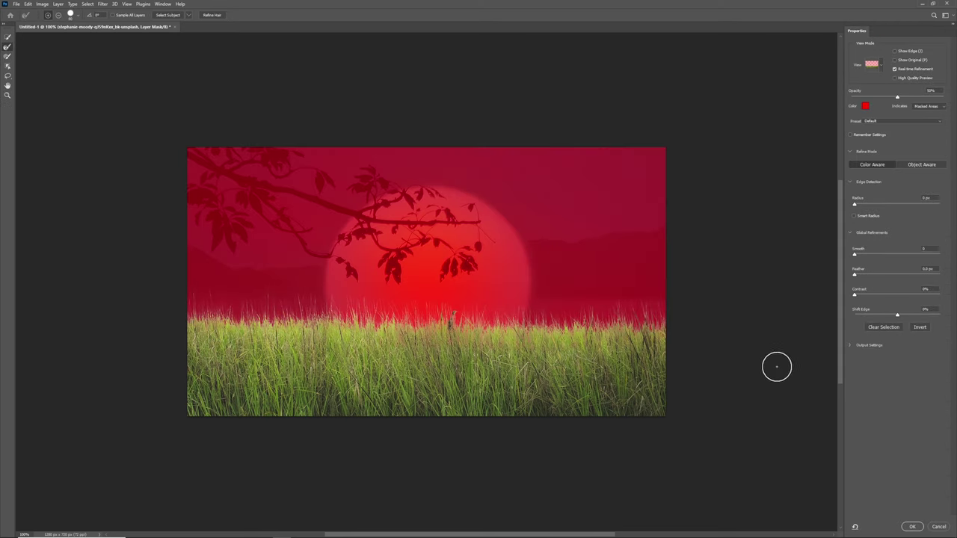
left_click(912, 526)
left_click(868, 269)
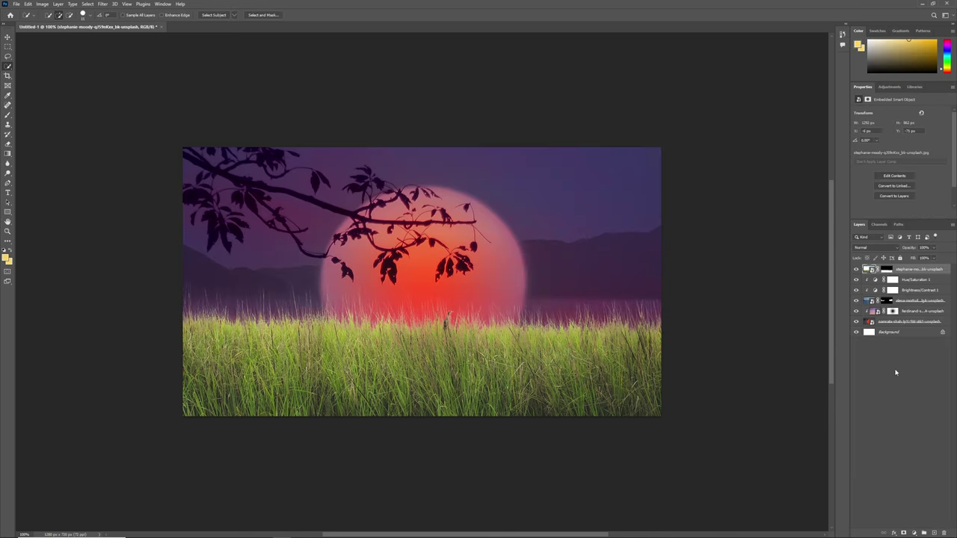
Add a Brightness/Contrast layer at brightness -150, contrast 100 above the grass
left_click(914, 533)
left_click(916, 423)
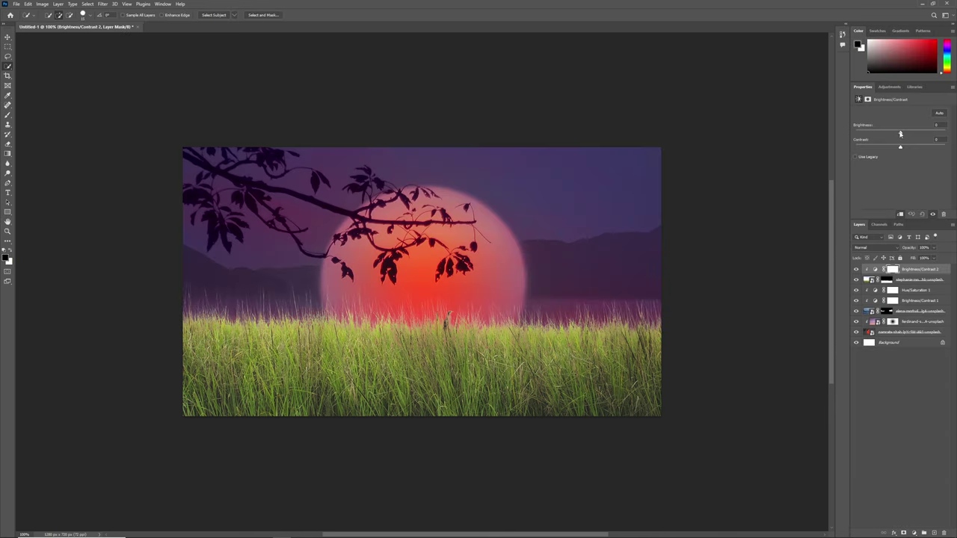
mouse_move(900, 133)
left_mouse_down()
mouse_move(856, 133)
mouse_move(948, 149)
left_mouse_up()
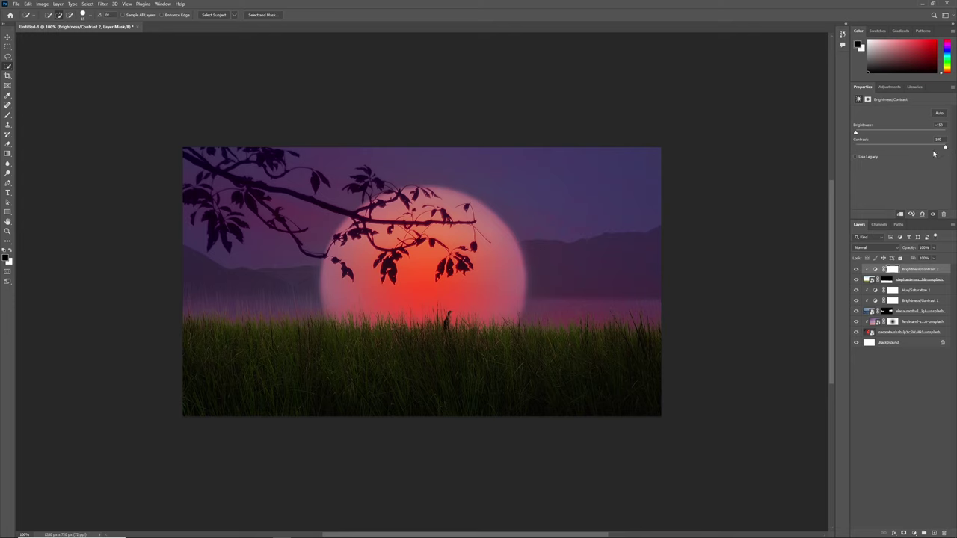
Add a Hue/Saturation layer with saturation and lightness at -100 to blacken the grass
left_click(914, 532)
left_click(916, 460)
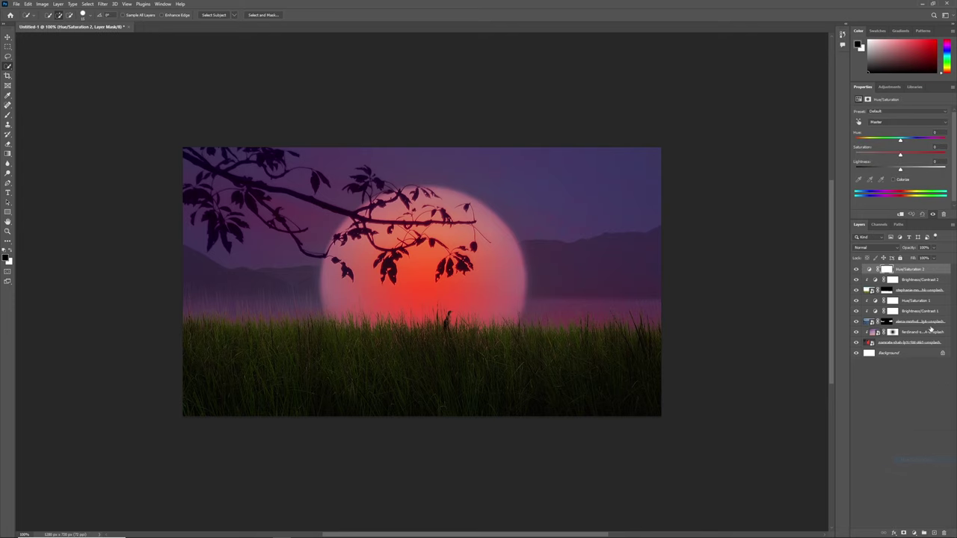
mouse_move(901, 153)
left_mouse_down()
mouse_move(852, 154)
mouse_move(843, 171)
left_mouse_up()
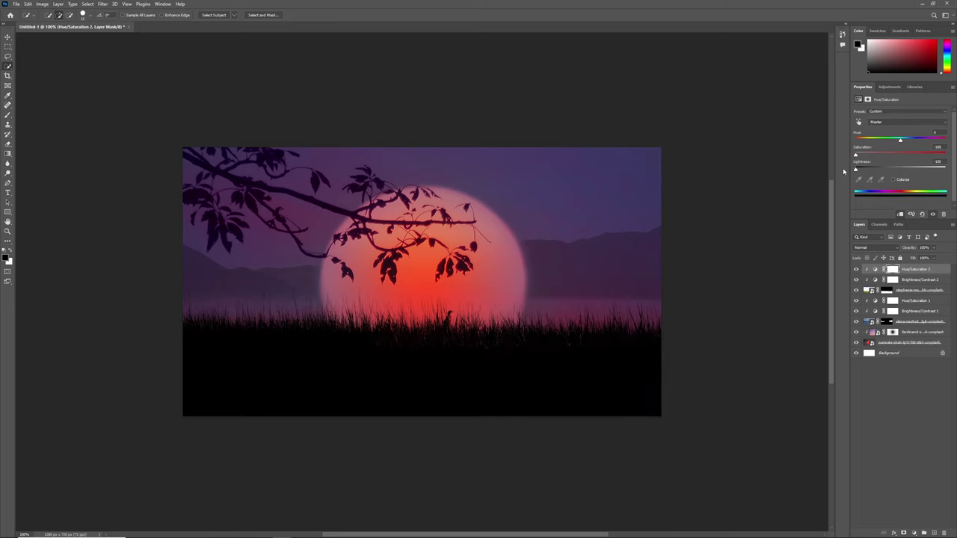
Add a new Multiply layer and paint black over the right side with a large brush
left_click(934, 533)
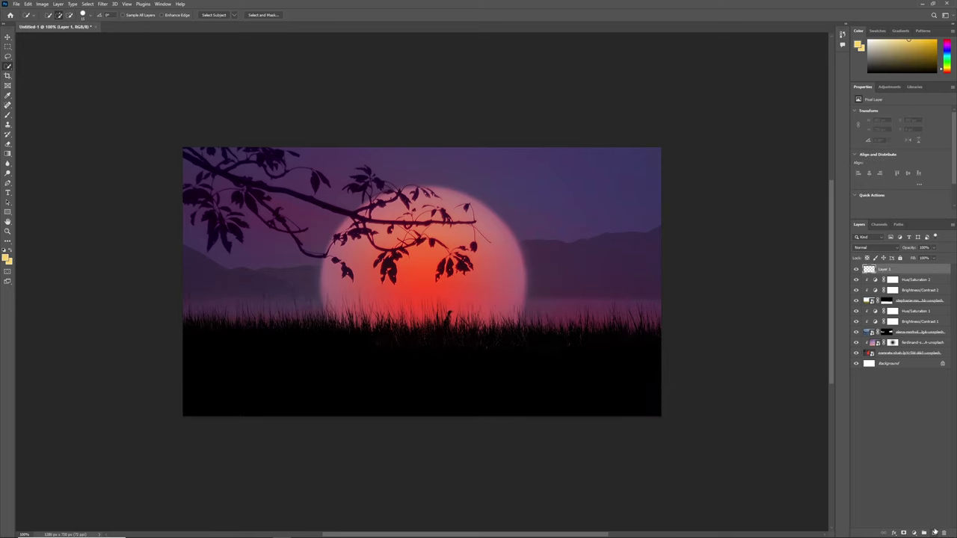
key("b")
key("d")
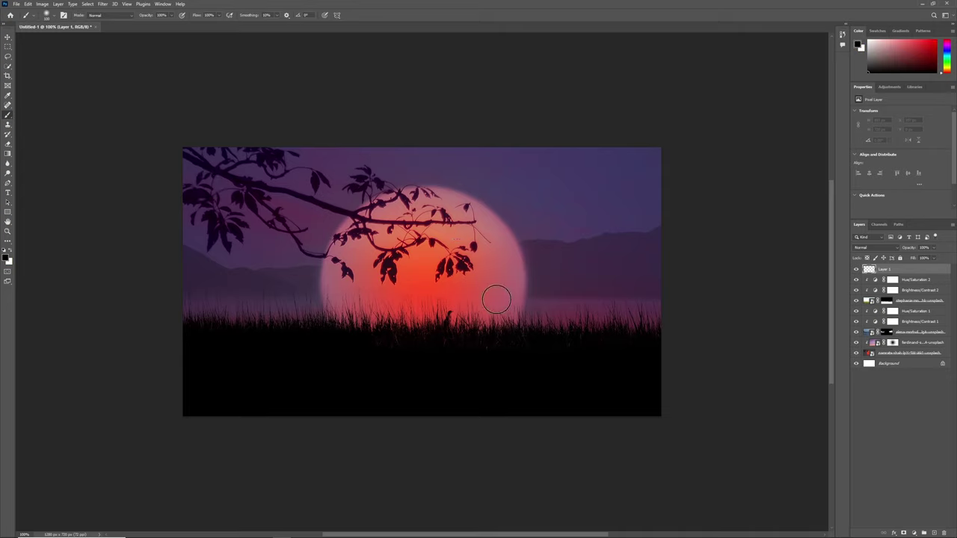
key("bracketright")
key("bracketright")
key("bracketright")
left_click(876, 248)
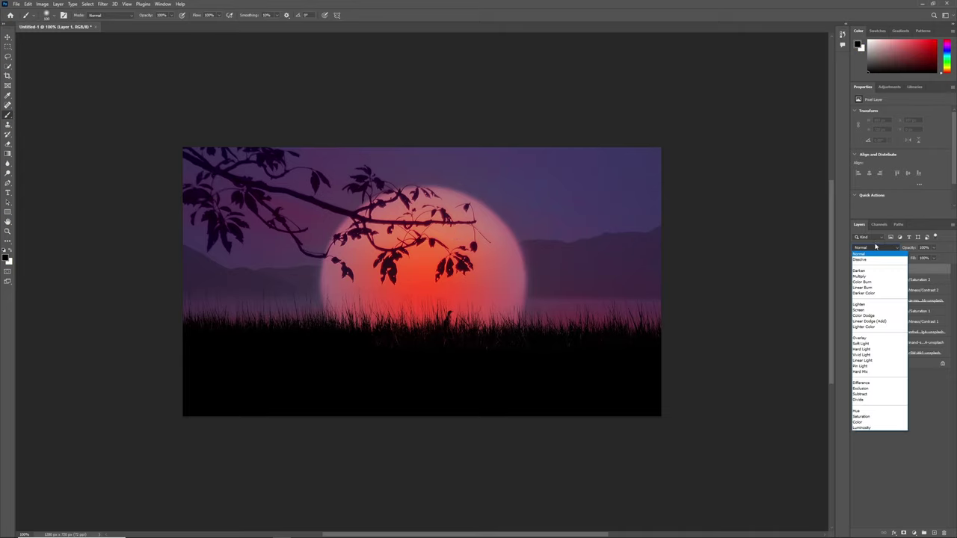
left_click(868, 271)
left_click_drag(662, 192, 491, 132)
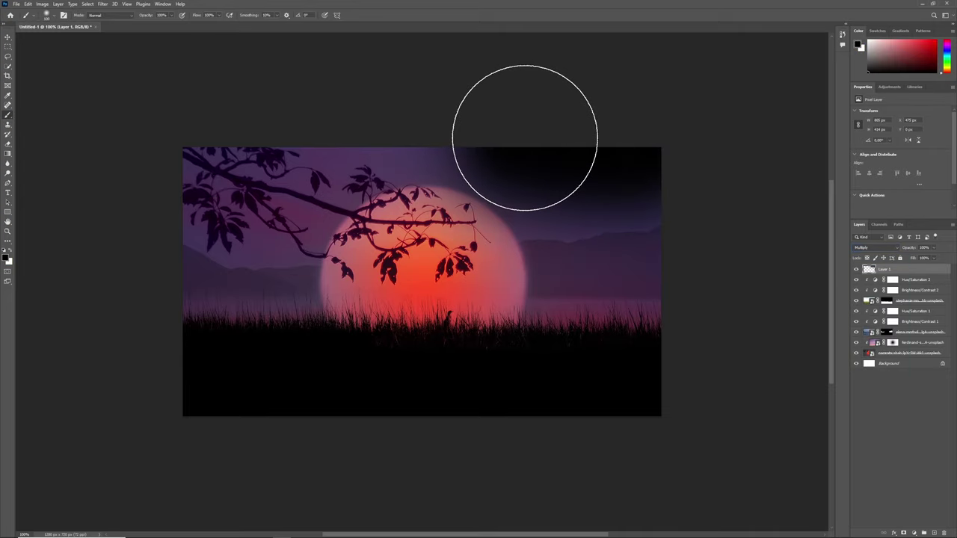
left_click_drag(577, 214, 516, 122)
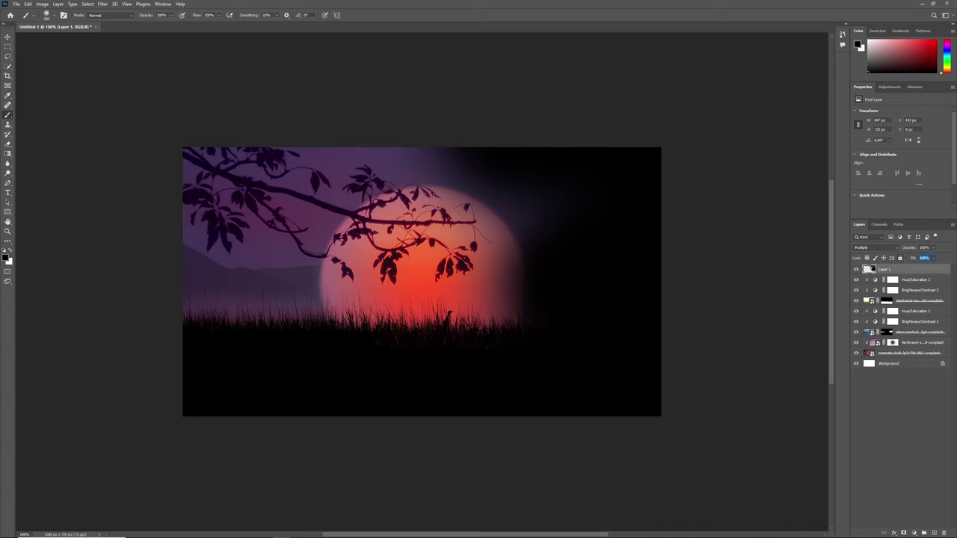
Lower the shading layer's Fill to 30% and rename it 'black'
left_click_drag(916, 258, 905, 259)
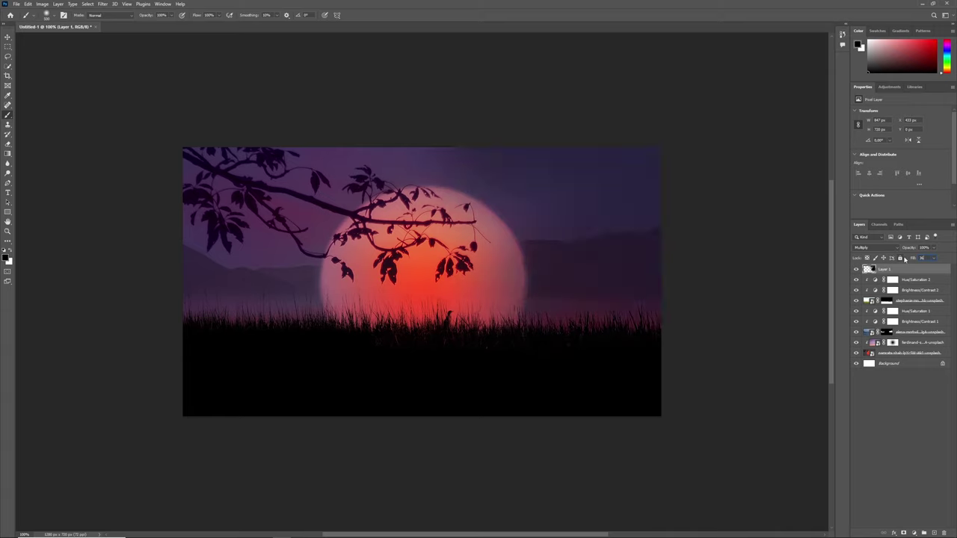
double_click(884, 268)
type("ck")
key("Return")
Place the couple photo centrally and Quick Select the embracing couple
left_click_drag(374, 187, 382, 200)
left_click(370, 15)
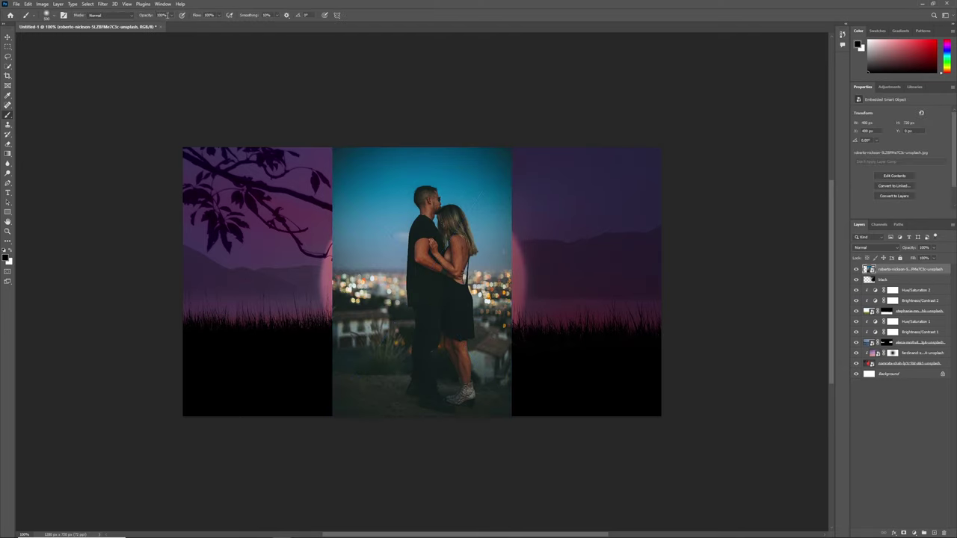
left_click(87, 4)
key("w")
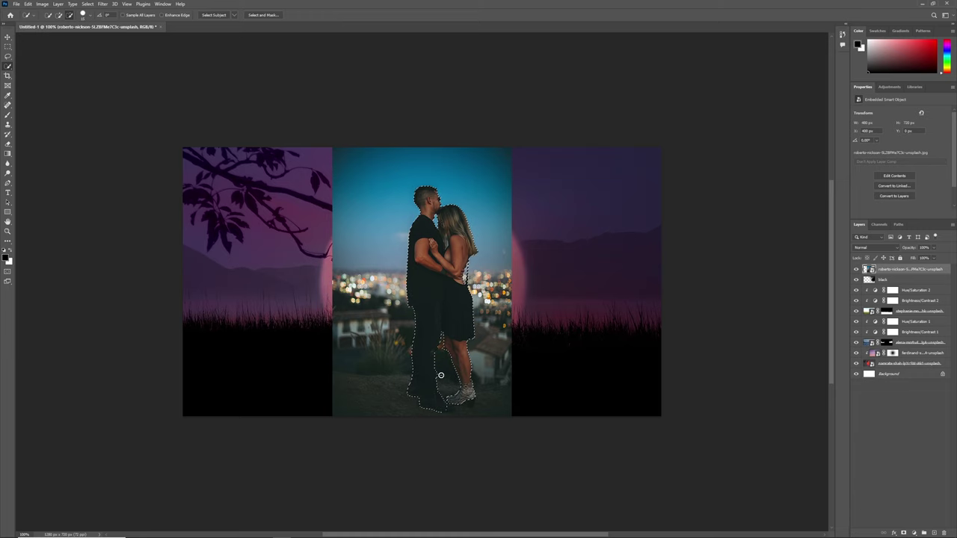
left_click(61, 15)
key("alt")
Mask the couple layer to the selection and refine its edges in Select and Mask
left_click(903, 532)
left_click(916, 180)
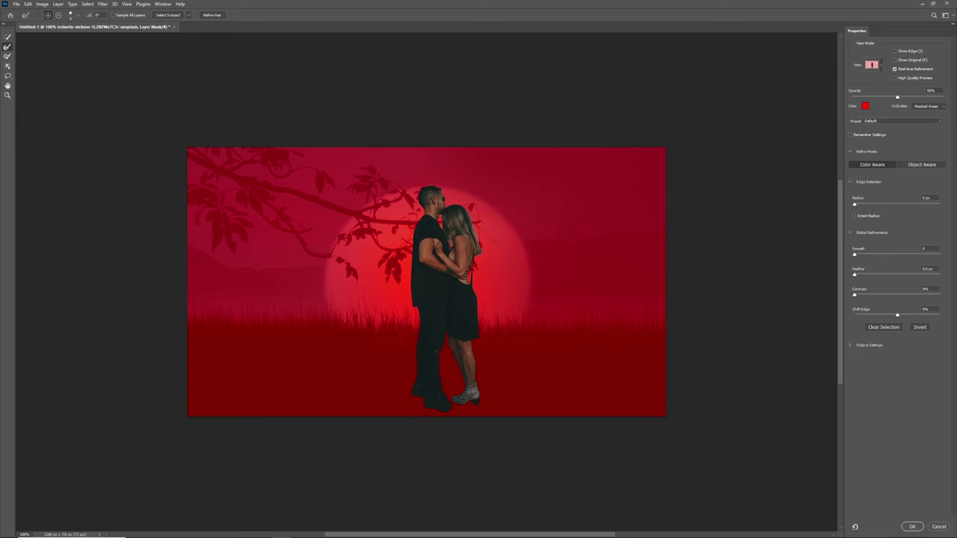
key("Return")
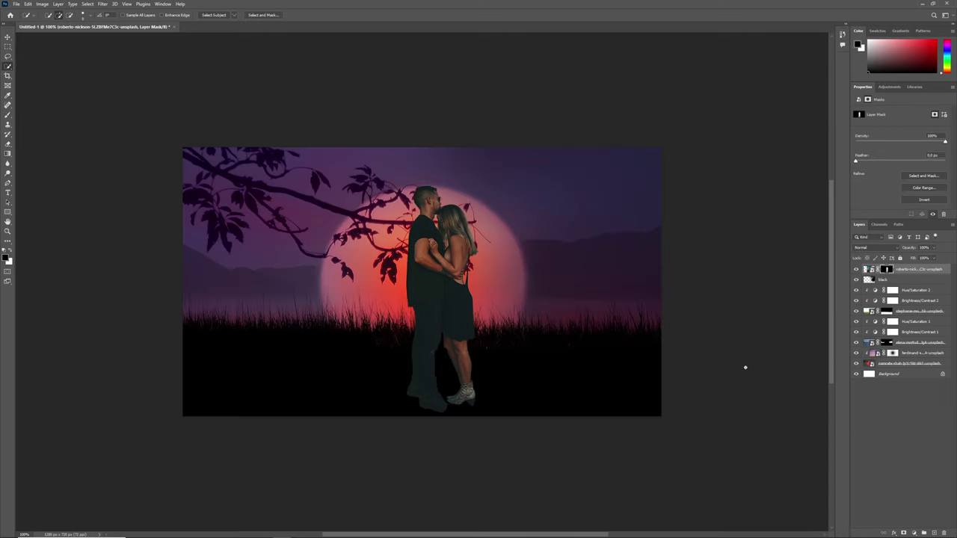
left_click(869, 270)
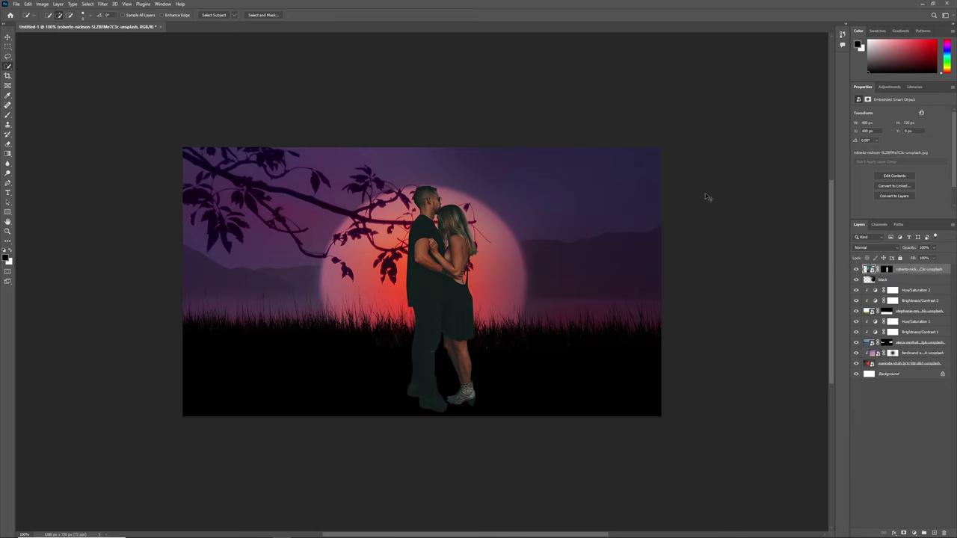
Move the couple slightly up and to the left with Free Transform
key("ctrl+t")
left_click_drag(491, 238, 475, 216)
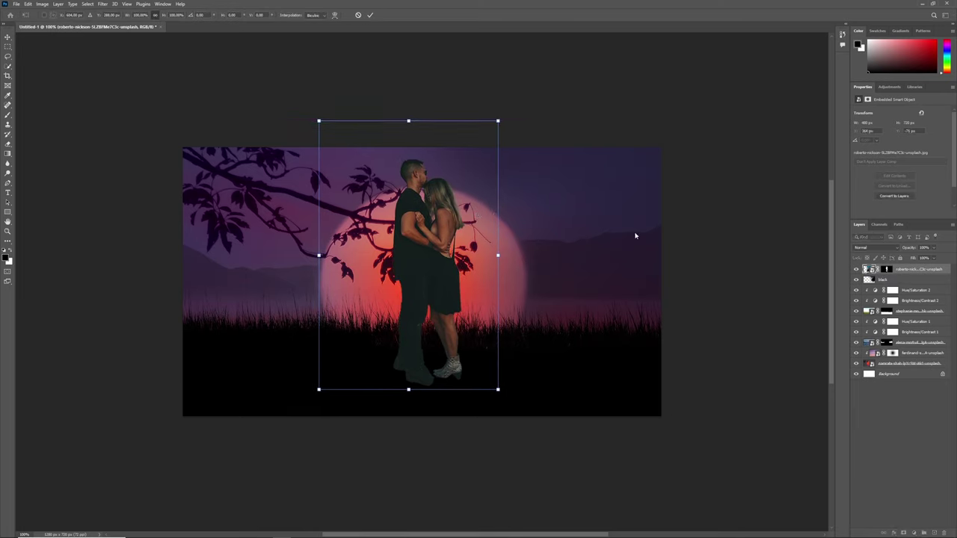
key("Return")
key("w")
Nudge the tree and mountain layers down together with Shift+Down twice
left_click(898, 364)
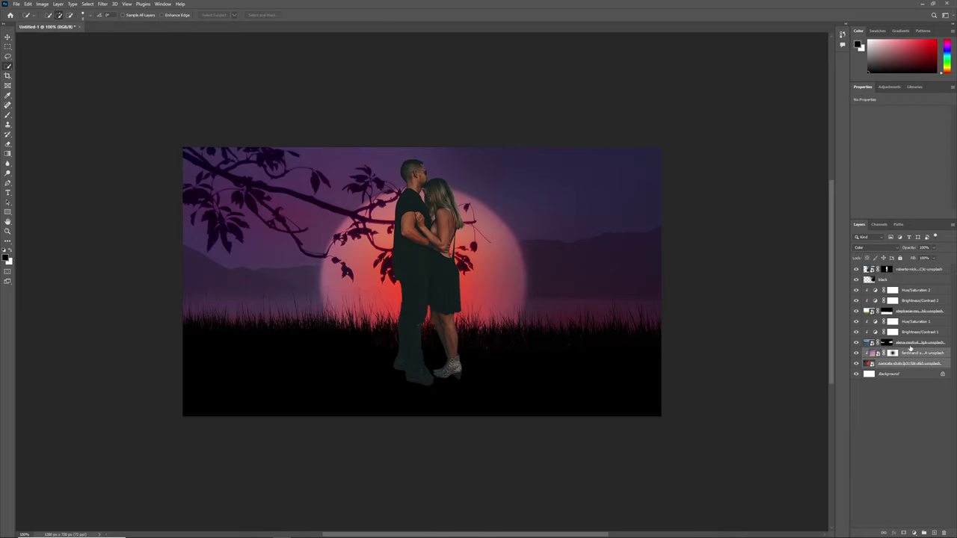
left_click(908, 322, "shift")
key("ctrl+t")
key("shift+Down")
key("shift+Down")
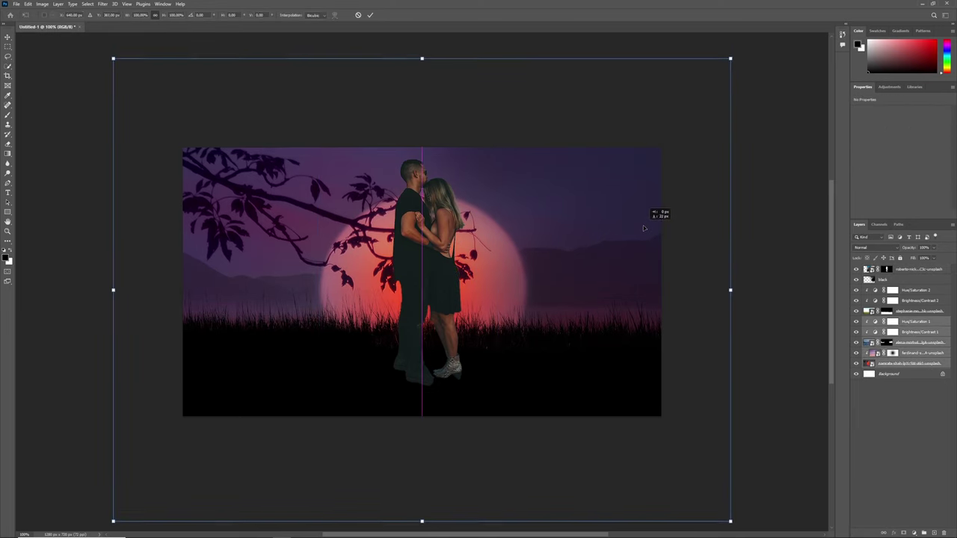
key("shift+Down")
key("shift+Down")
key("shift+Down")
key("shift+Down")
key("Return")
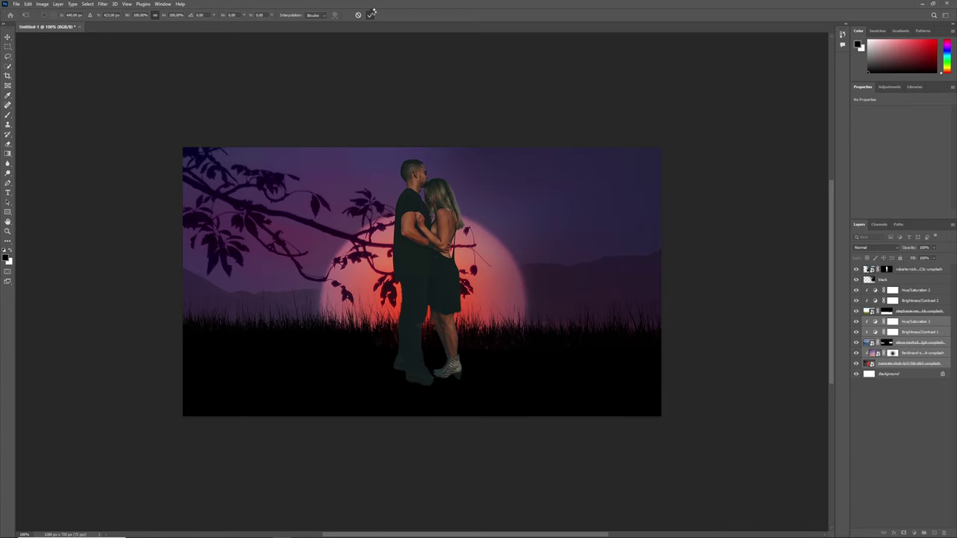
key("w")
left_click(908, 271)
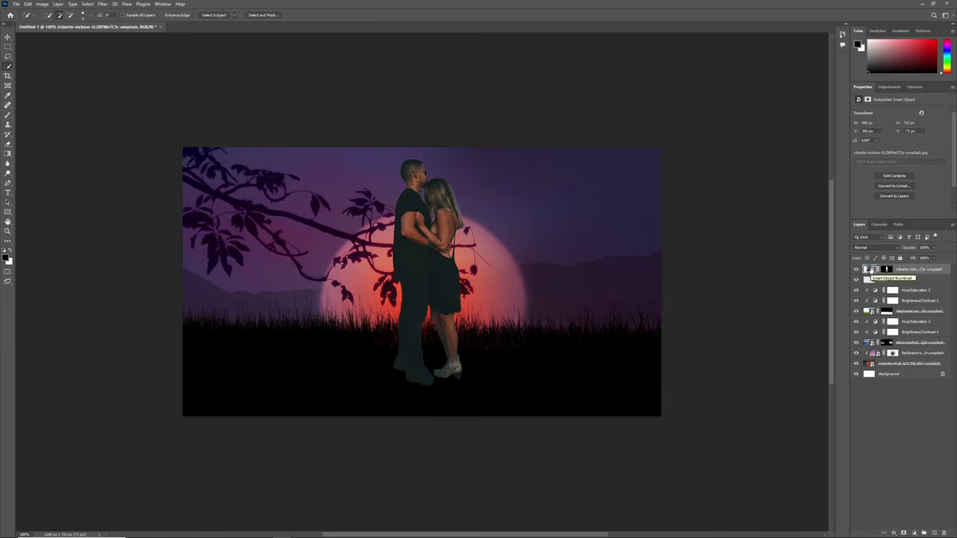
Add a Brightness/Contrast layer clipped to the couple at brightness -150, contrast 100
left_click(915, 532)
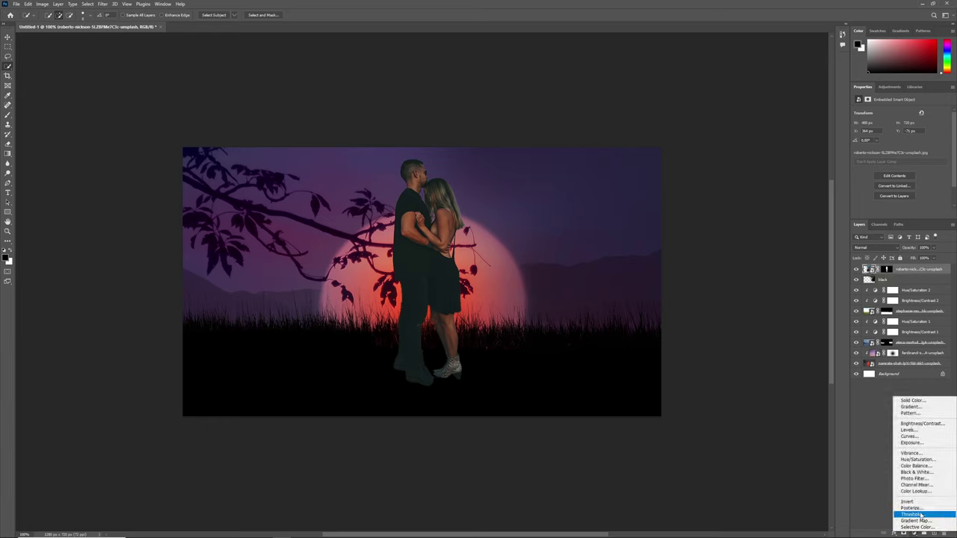
left_click(921, 423)
left_click(901, 214)
left_click_drag(901, 132, 828, 132)
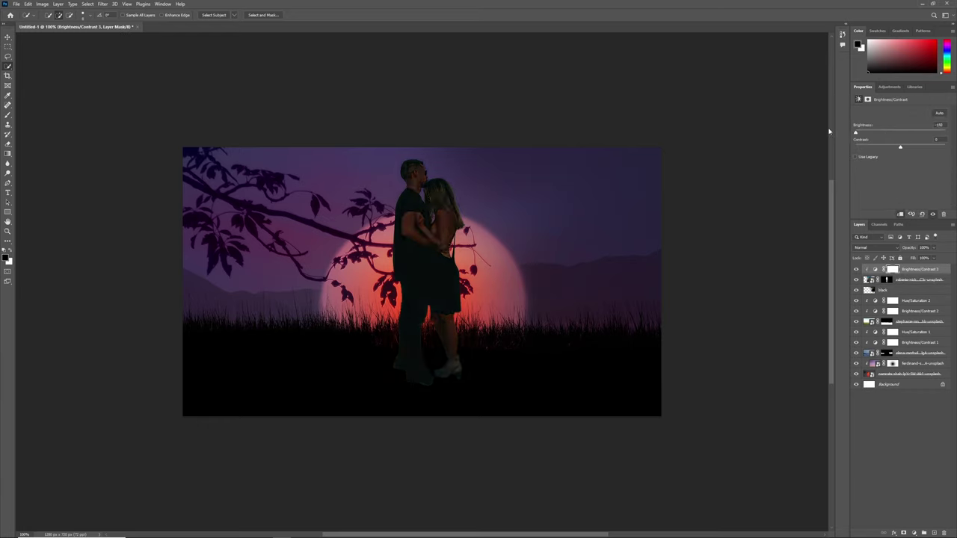
left_click_drag(899, 146, 948, 148)
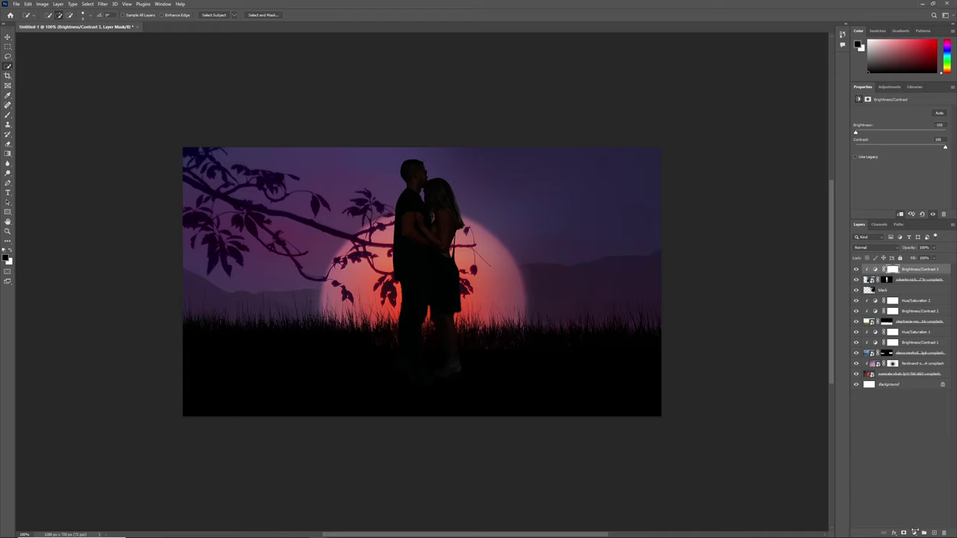
Add a clipped Hue/Saturation layer with saturation and lightness at -100 on the couple
left_click(914, 532)
left_click(920, 463)
left_click(901, 214)
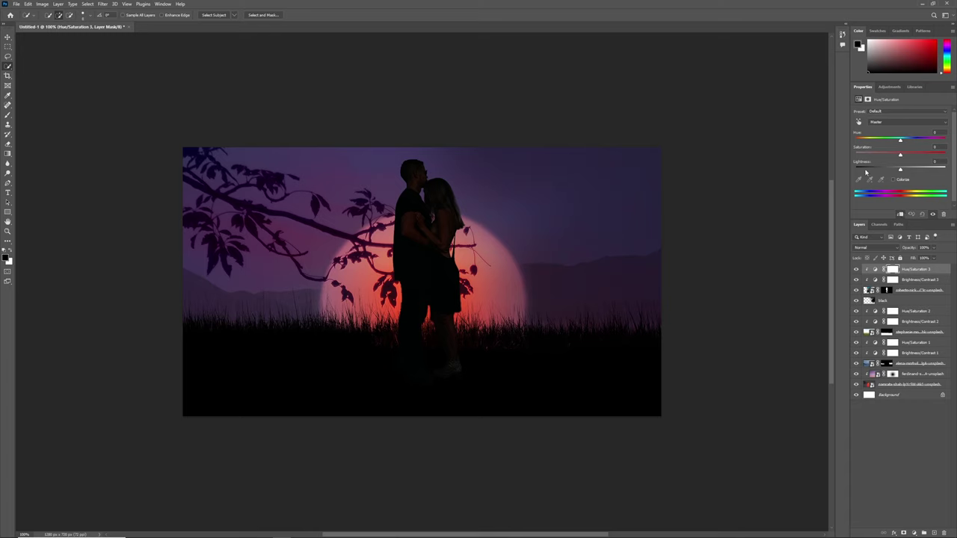
mouse_move(900, 154)
left_mouse_down()
mouse_move(856, 154)
mouse_move(855, 169)
left_mouse_up()
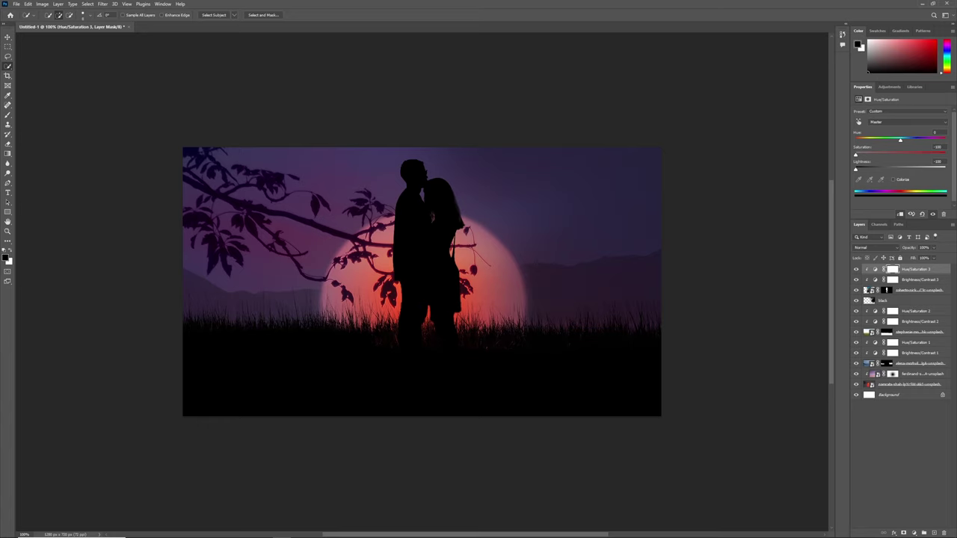
Add a new layer above the black layer and paint a light yellow glow behind the couple's heads
left_click(893, 302)
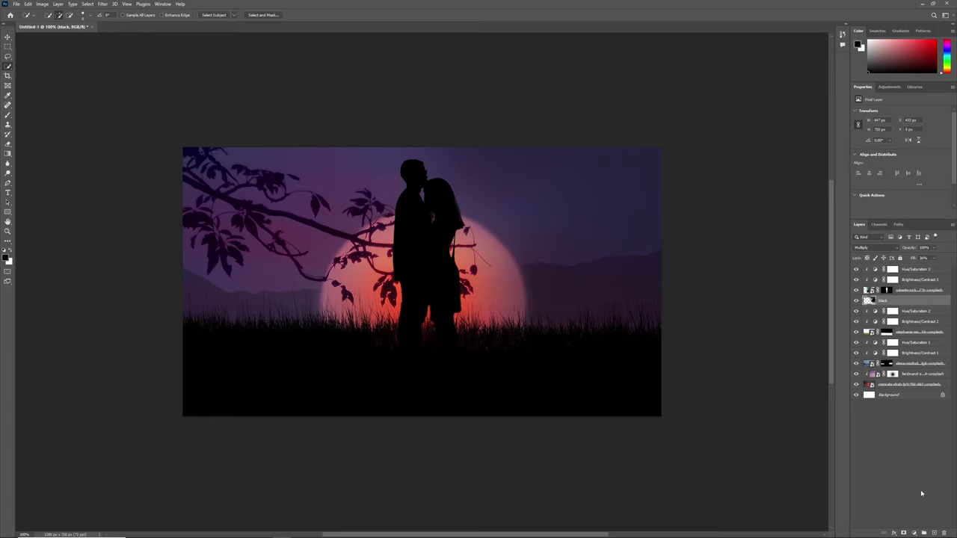
left_click(934, 533)
key("x")
key("b")
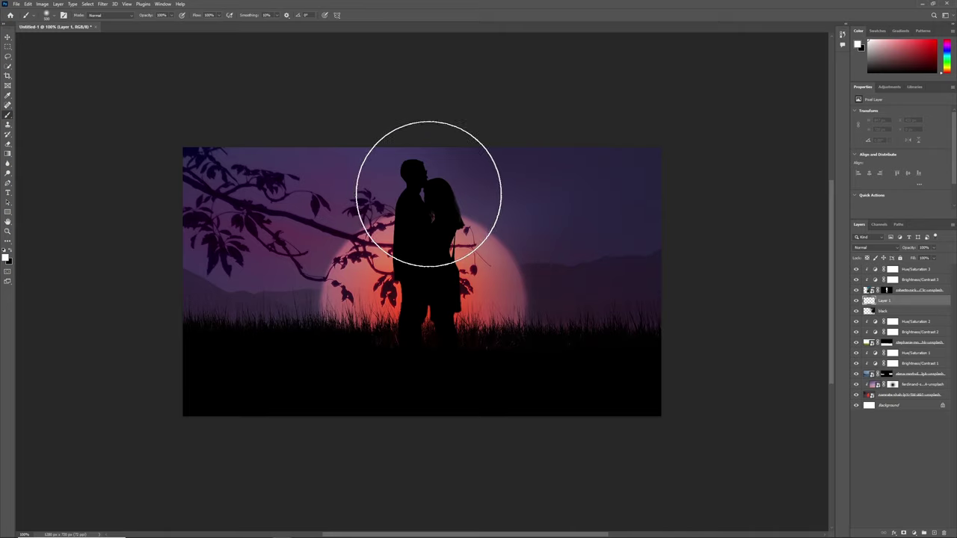
left_click(426, 179)
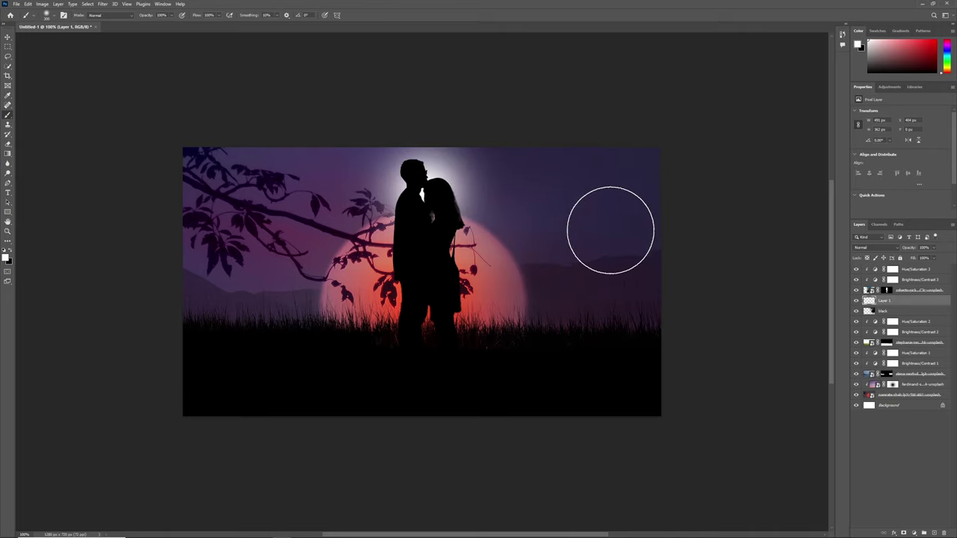
key("ctrl+z")
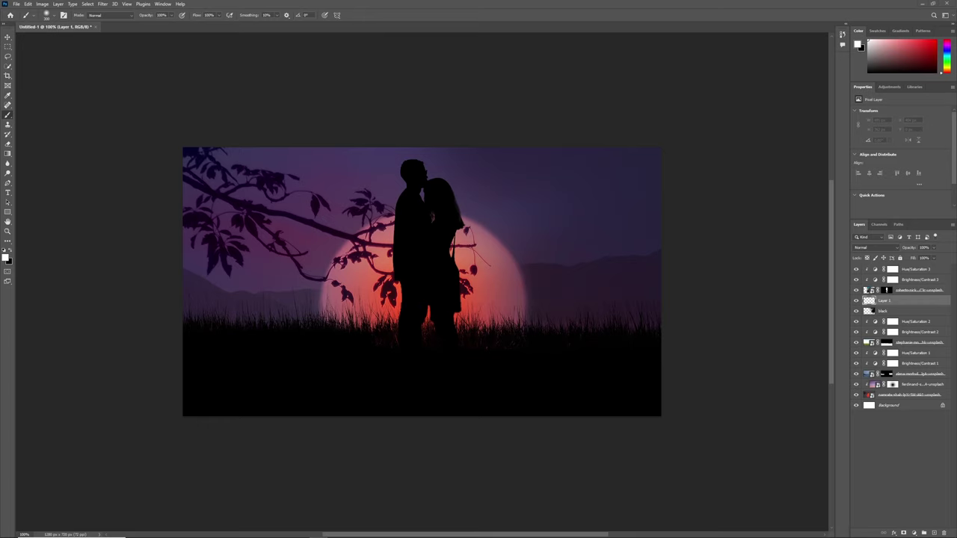
left_click(5, 256)
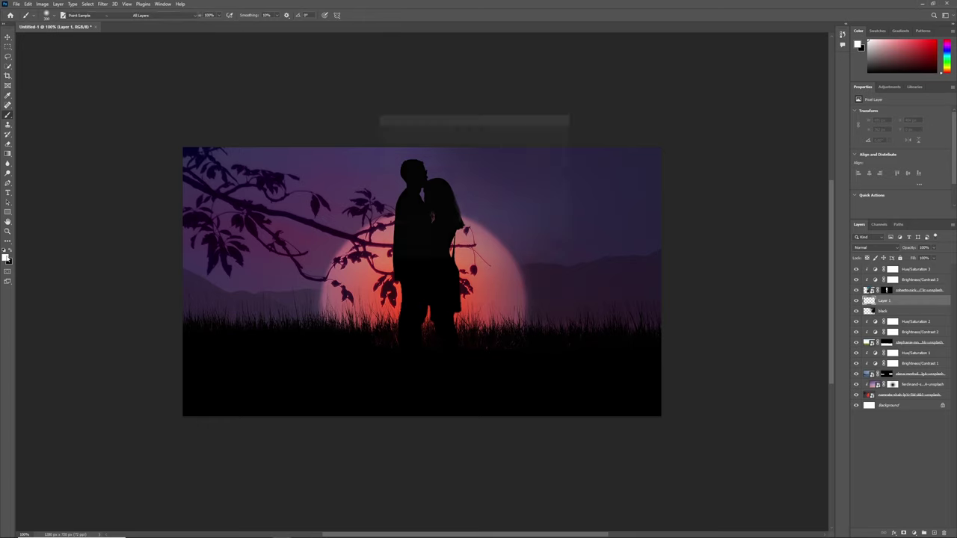
left_click(549, 137)
left_click(421, 183)
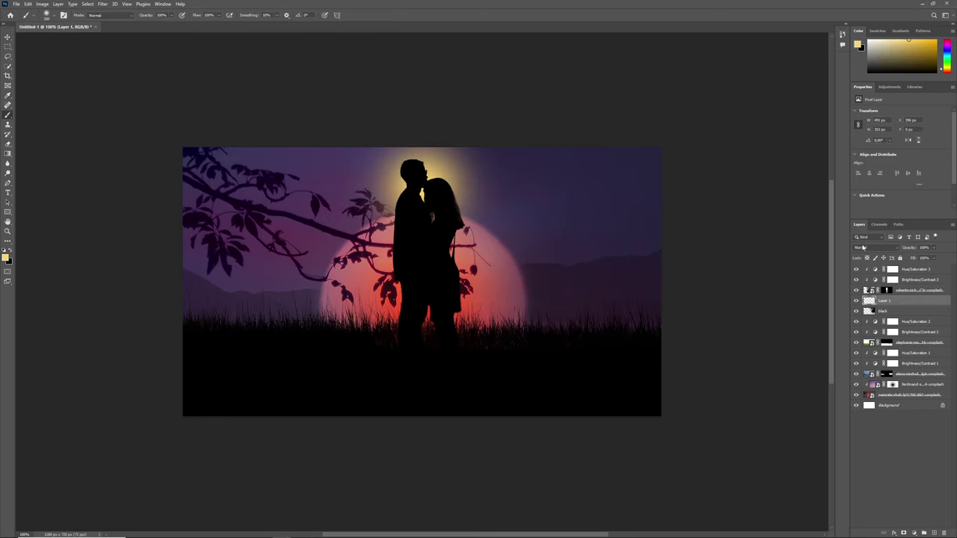
Blend the glow layer as Luminosity at about 76% fill, then reset colours with white foreground
left_click(871, 247)
left_click(875, 430)
left_click_drag(932, 259, 909, 260)
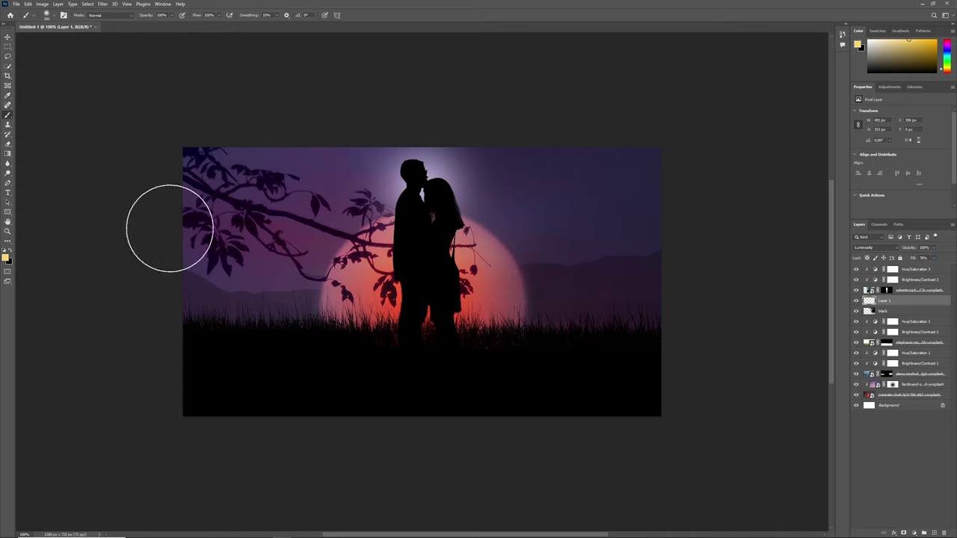
key("d")
left_click(10, 254)
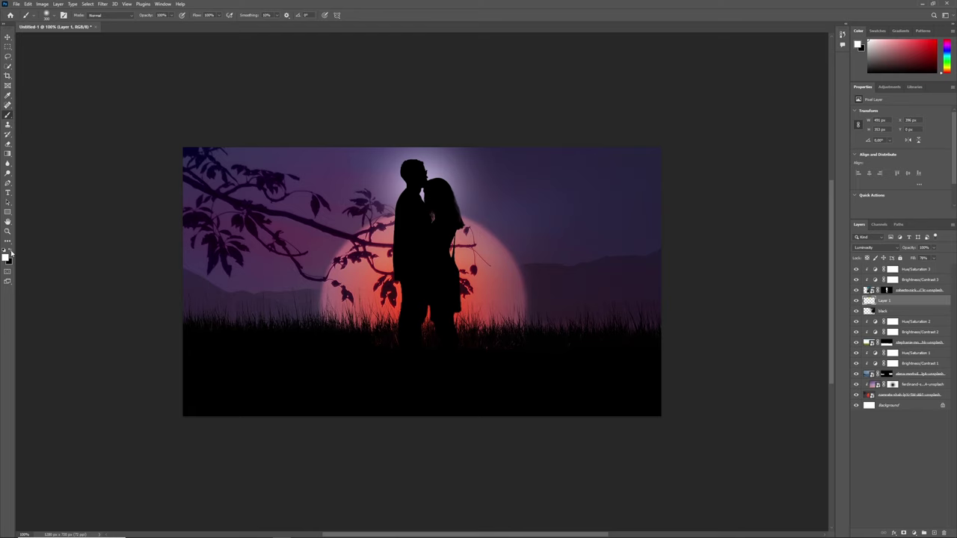
Add a new Lighter Color layer and paint a large soft white glow at the centre
left_click(934, 533)
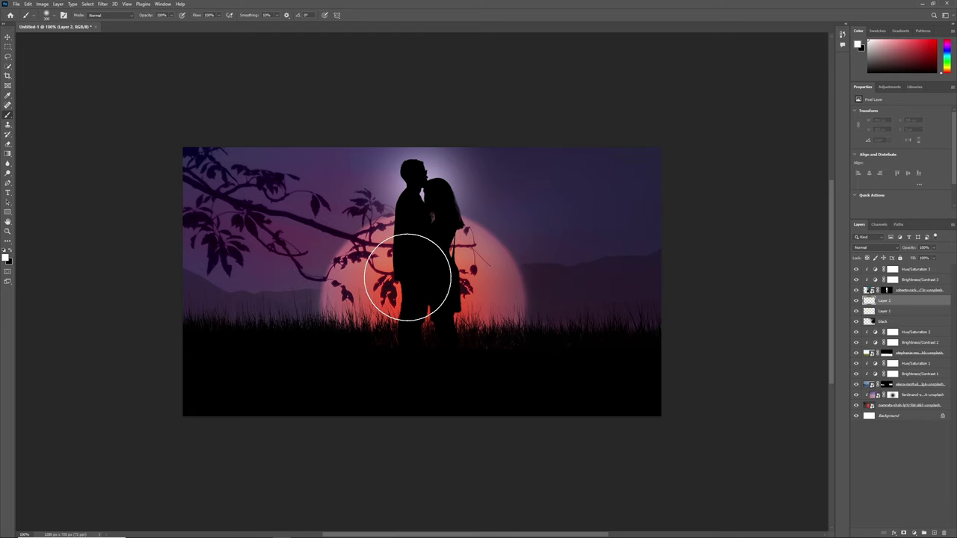
left_click(875, 248)
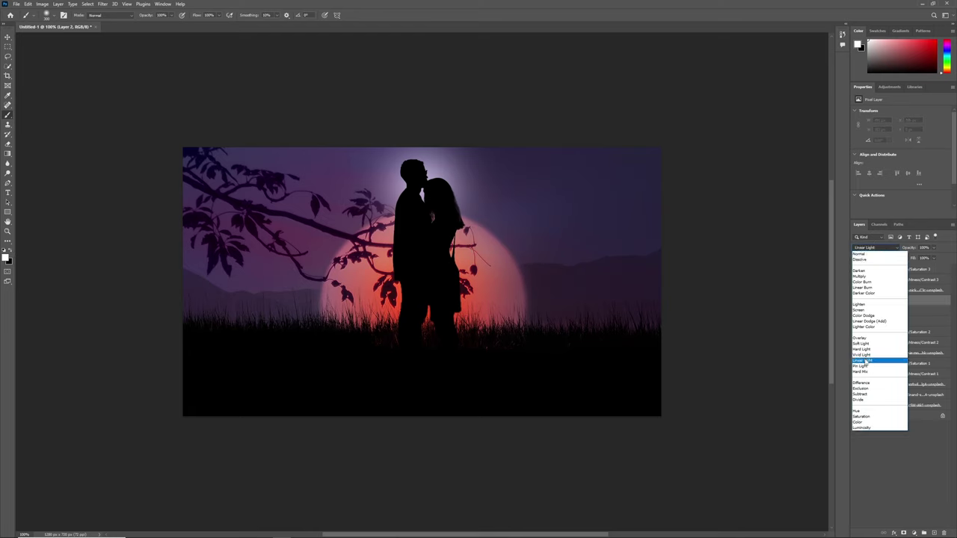
left_click(864, 327)
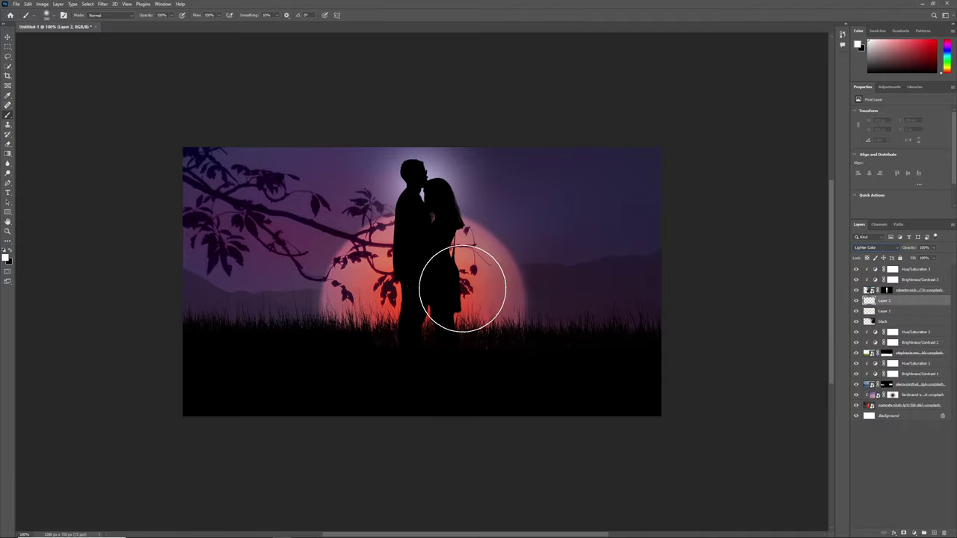
left_click(436, 280)
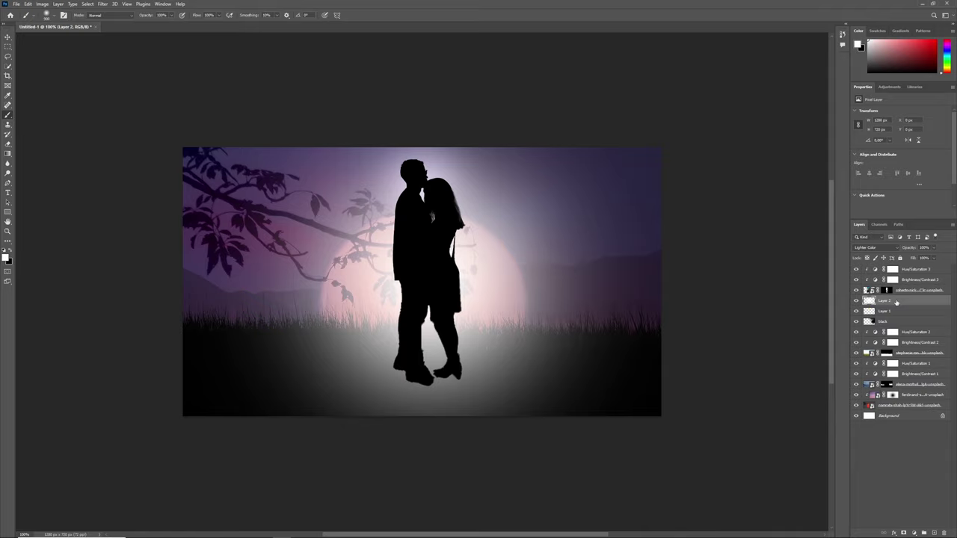
Mask Layer 2's glow away from the grass and bottom of the scene
left_click(903, 532)
mouse_move(474, 367)
left_mouse_down()
mouse_move(369, 385)
mouse_move(546, 384)
left_mouse_up()
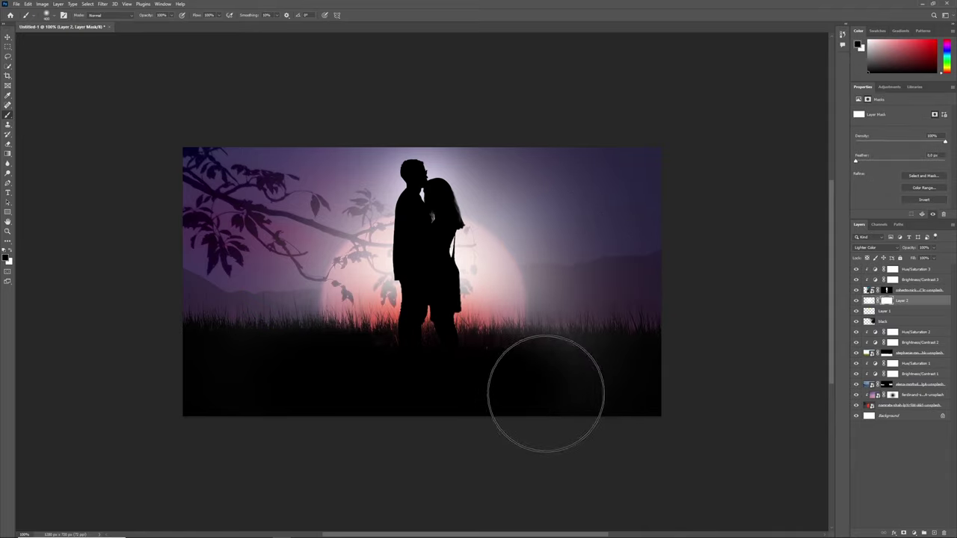
left_click_drag(427, 299, 438, 304)
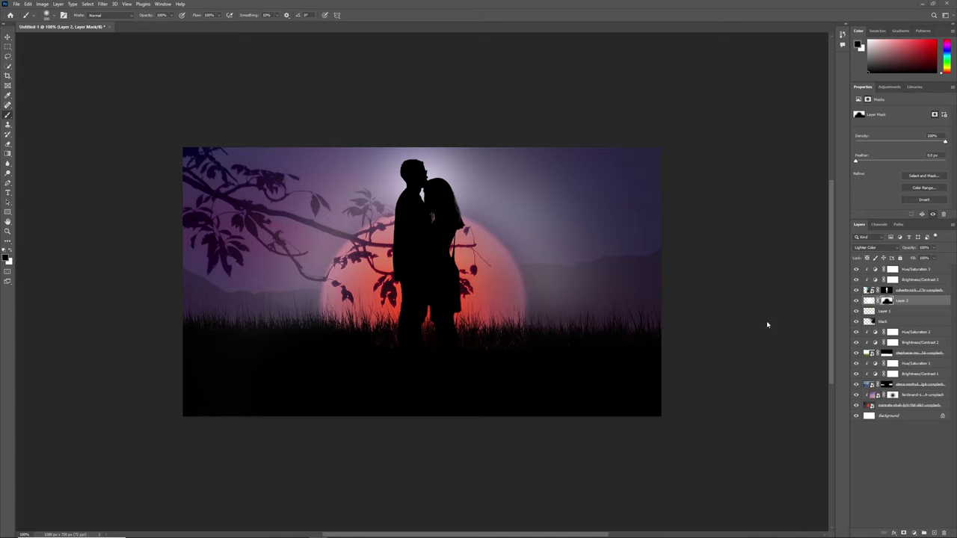
Add a Linear Dodge (Add) layer above the embedded photo and paint a large white glow over the red sun
left_click(909, 394)
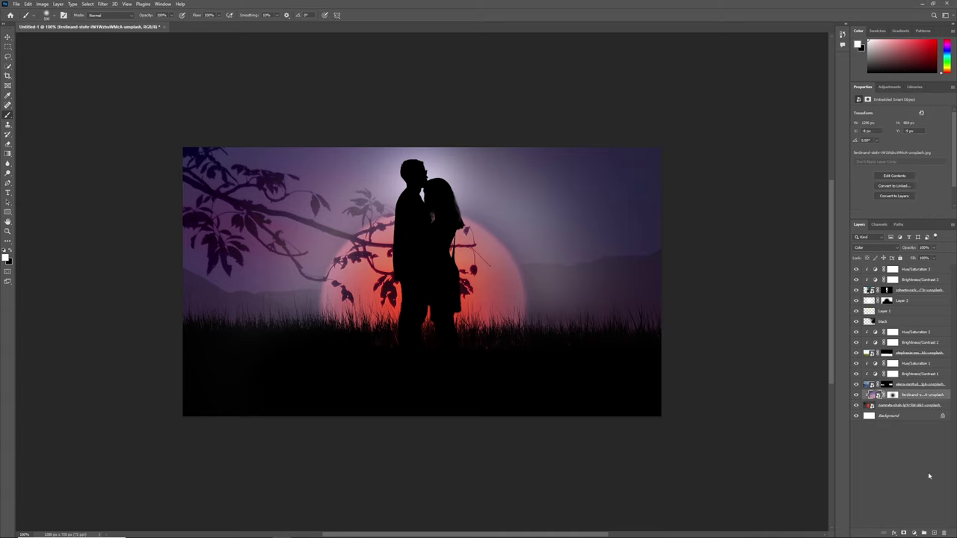
left_click(934, 533)
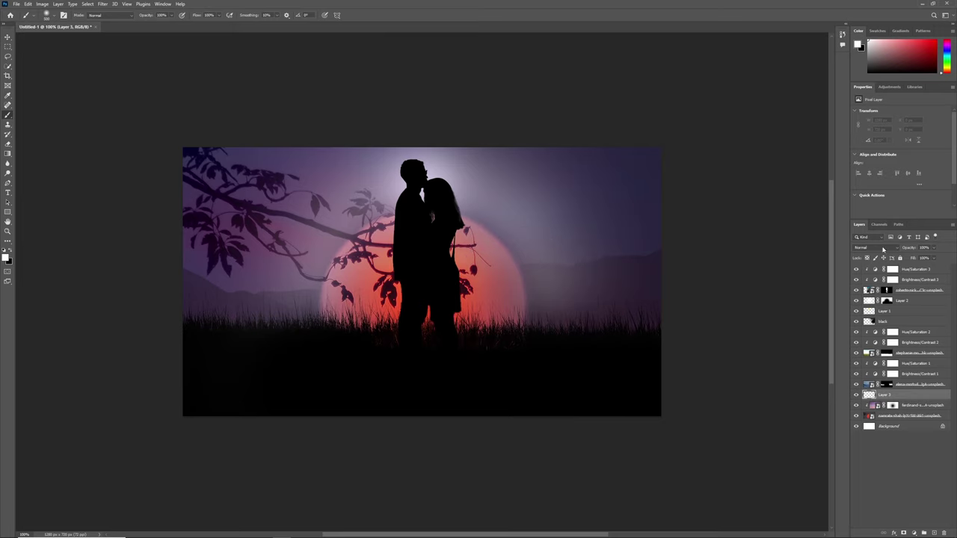
left_click(871, 248)
left_click(880, 322)
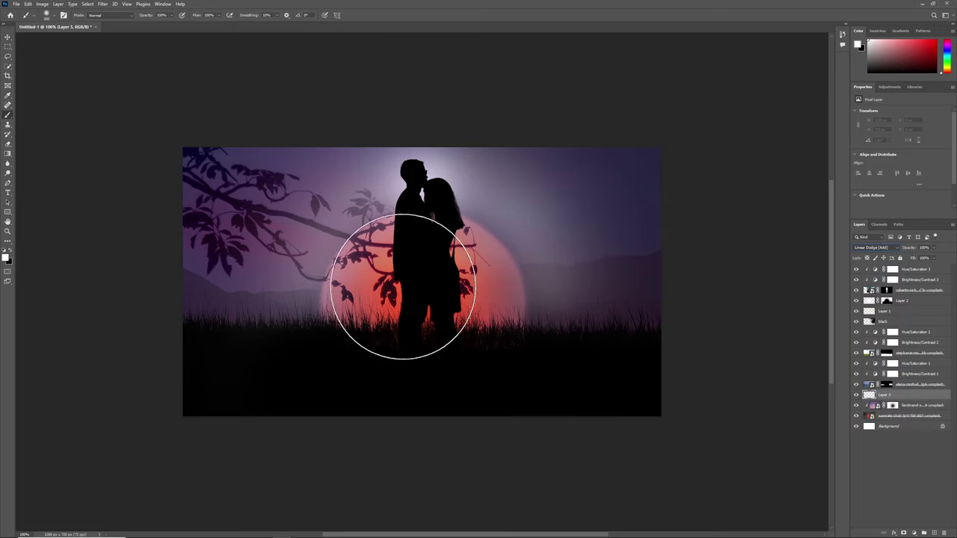
key("bracketright")
key("bracketright")
key("bracketright")
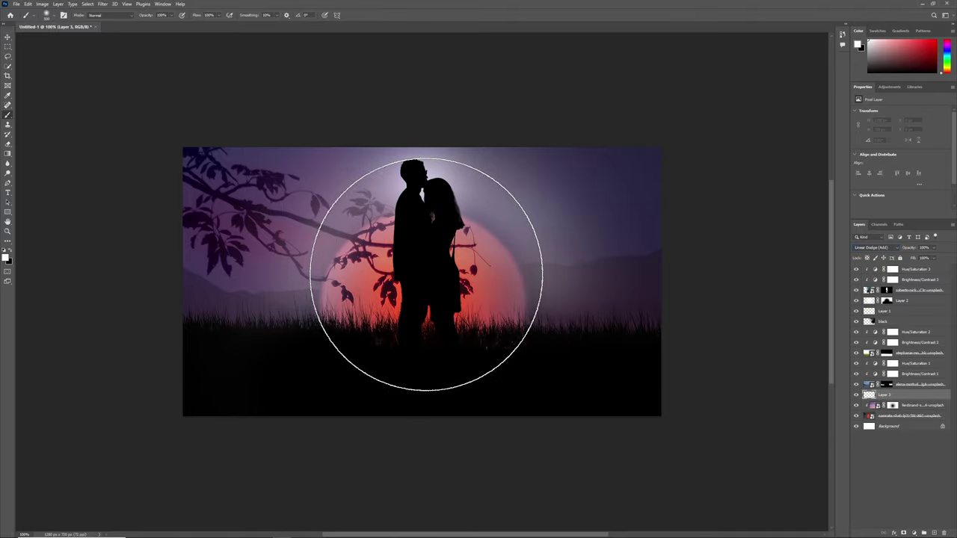
left_click(429, 269)
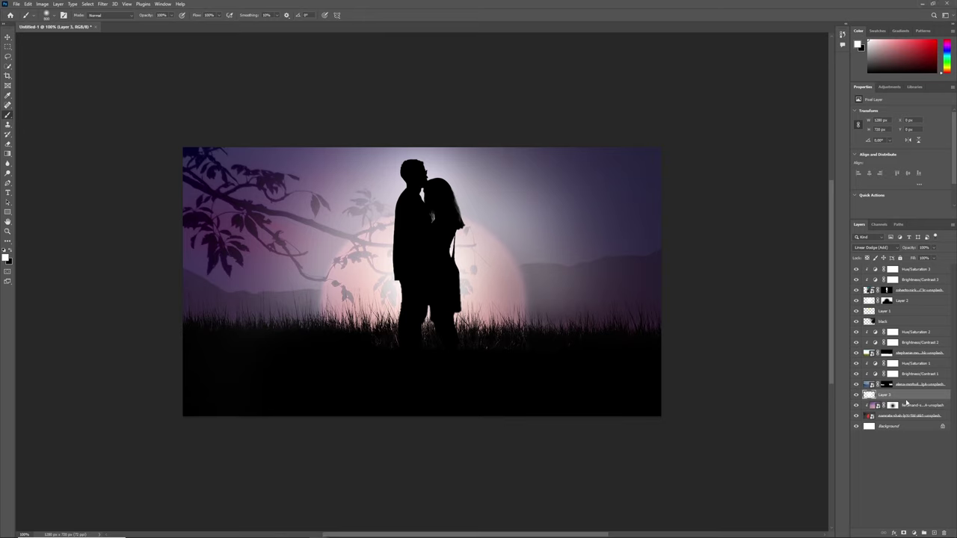
Add a new layer and paint a light yellow glow on it
left_click(934, 534)
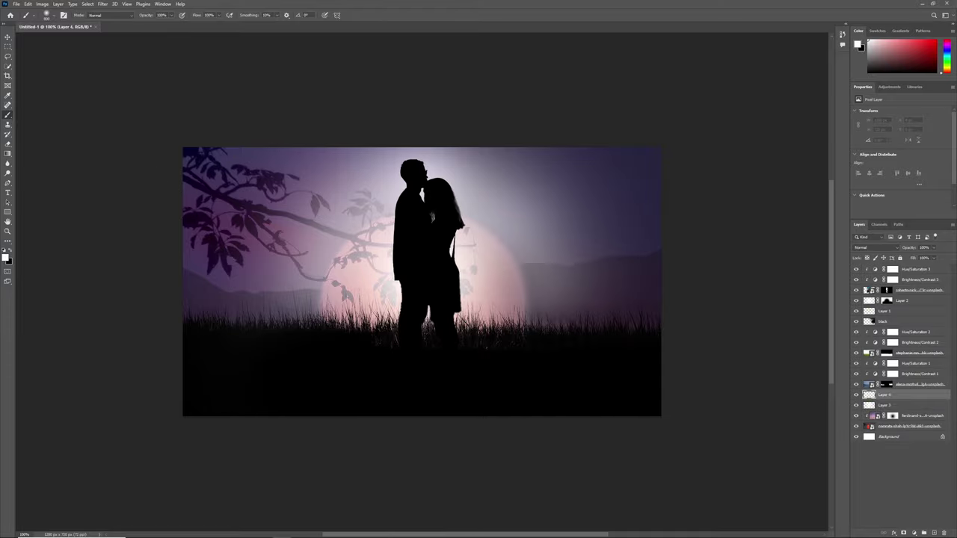
left_click(6, 257)
left_click(440, 135)
left_click(549, 130)
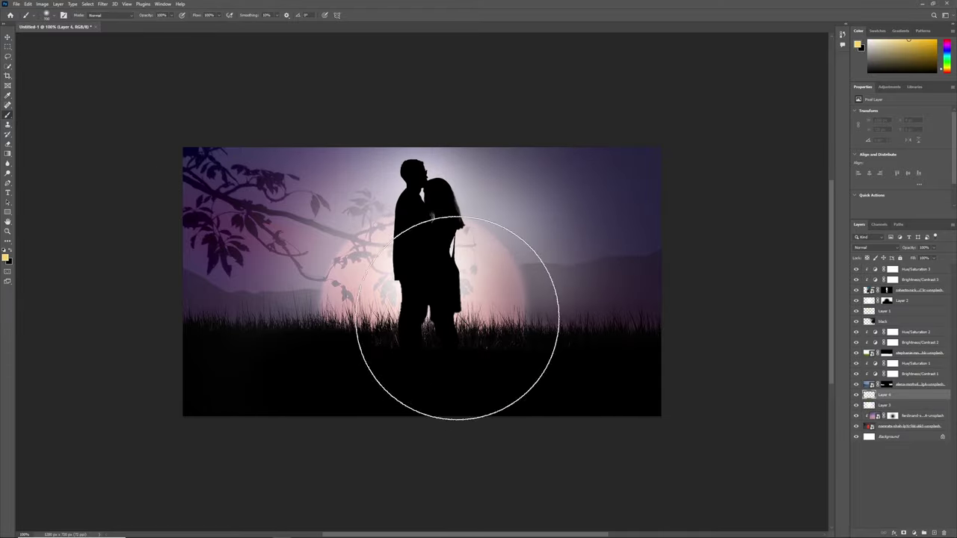
Transform the yellow glow into a wide thin streak (about 4890 × 156 px) over the grass line
key("ctrl+t")
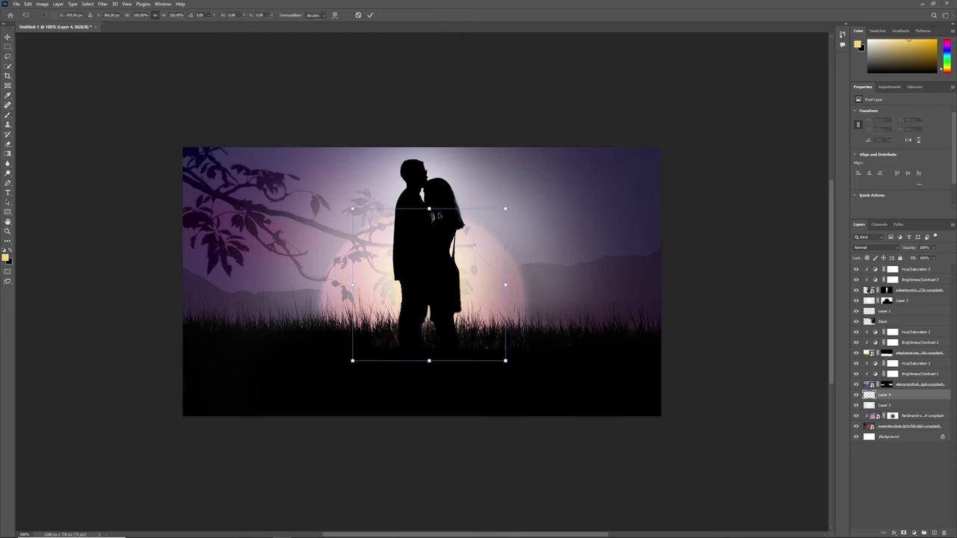
left_click_drag(430, 209, 429, 272)
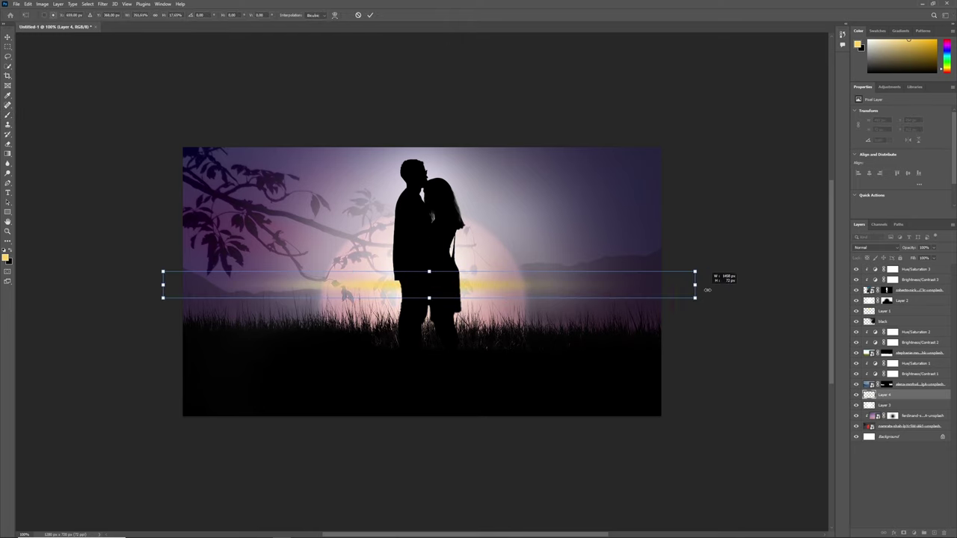
left_click_drag(505, 285, 812, 284)
left_click_drag(631, 297, 630, 314)
left_click_drag(578, 290, 570, 322)
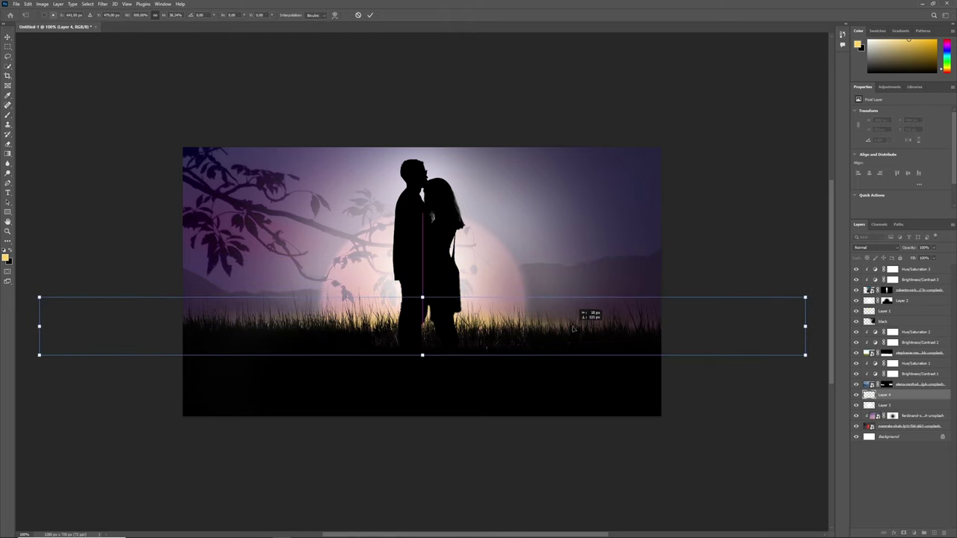
left_click_drag(805, 317, 743, 317)
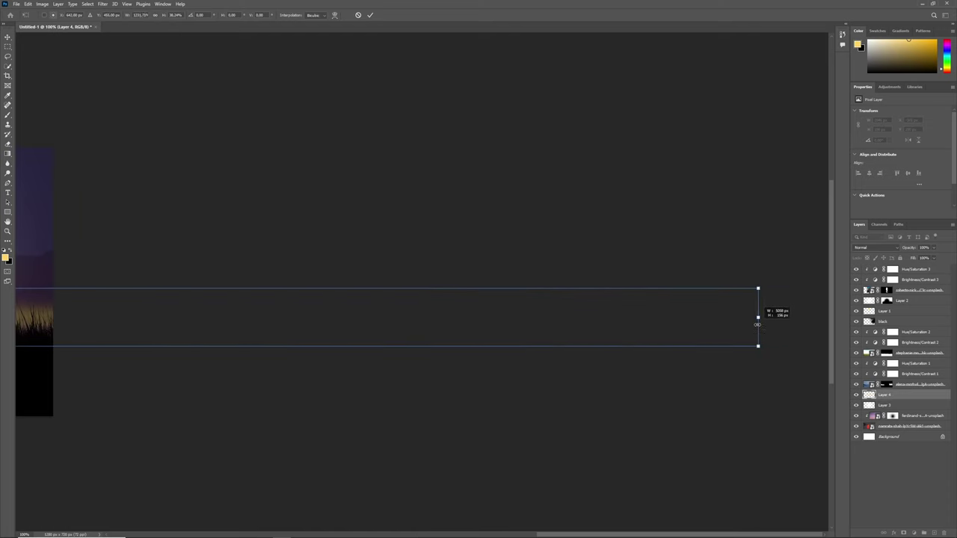
left_click(370, 15)
Fit the composite on screen and rename the streak layer to 'fog'
left_click(7, 230)
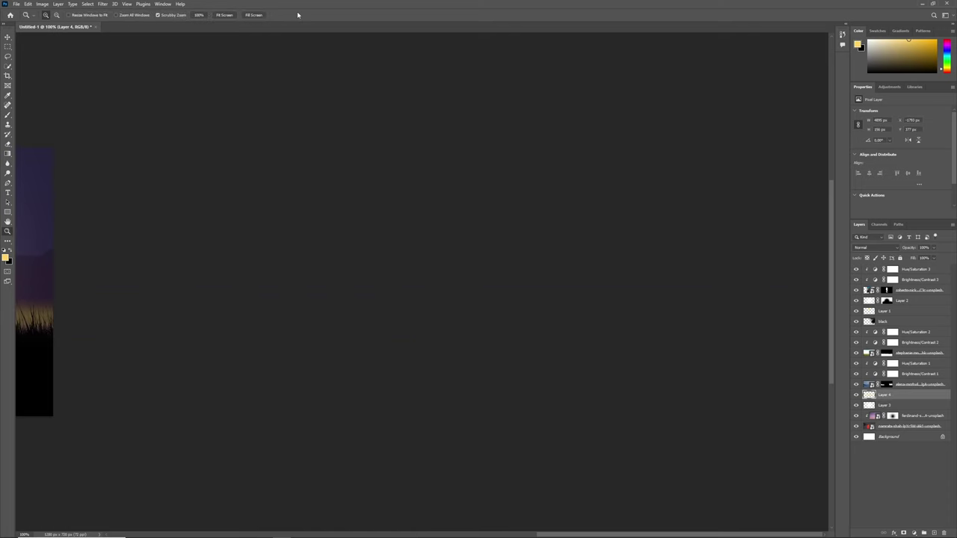
left_click(225, 14)
left_click(856, 394)
left_click(856, 394)
double_click(884, 394)
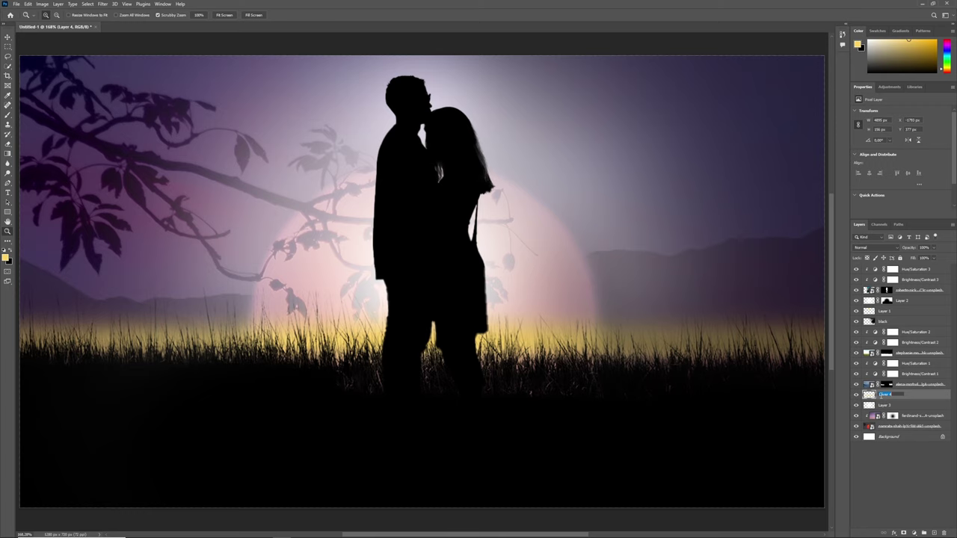
type("fog")
key("Return")
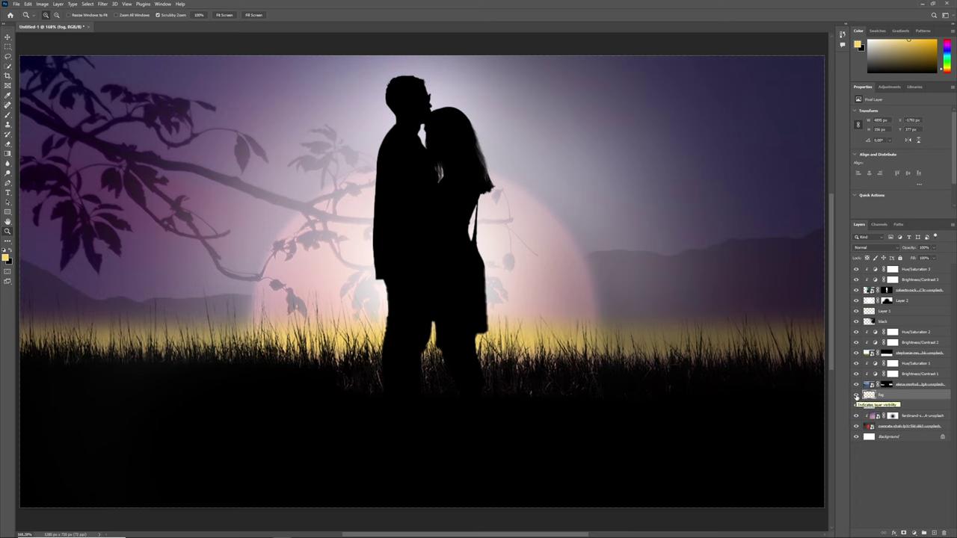
Set the fog layer to Luminosity blending with 75% fill
left_click(876, 248)
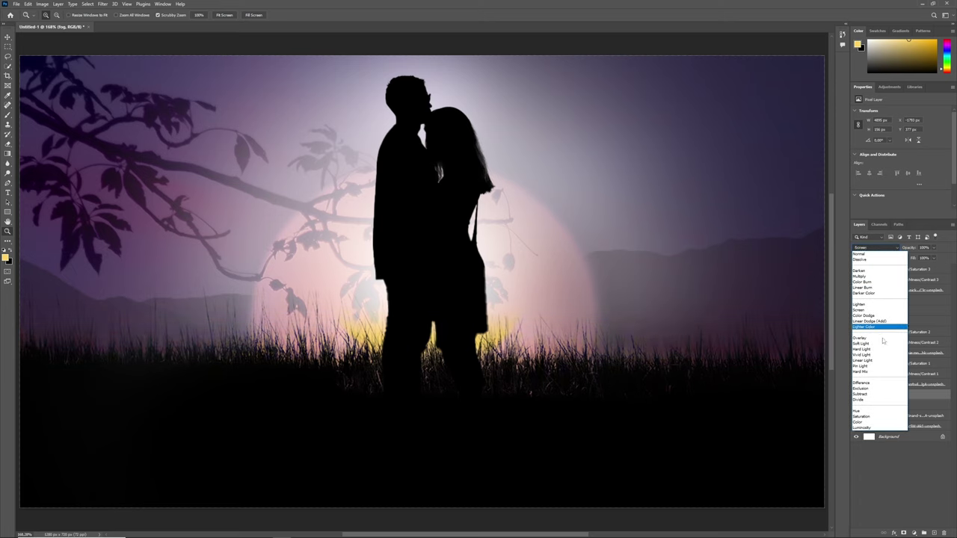
left_click(881, 427)
left_click(925, 258)
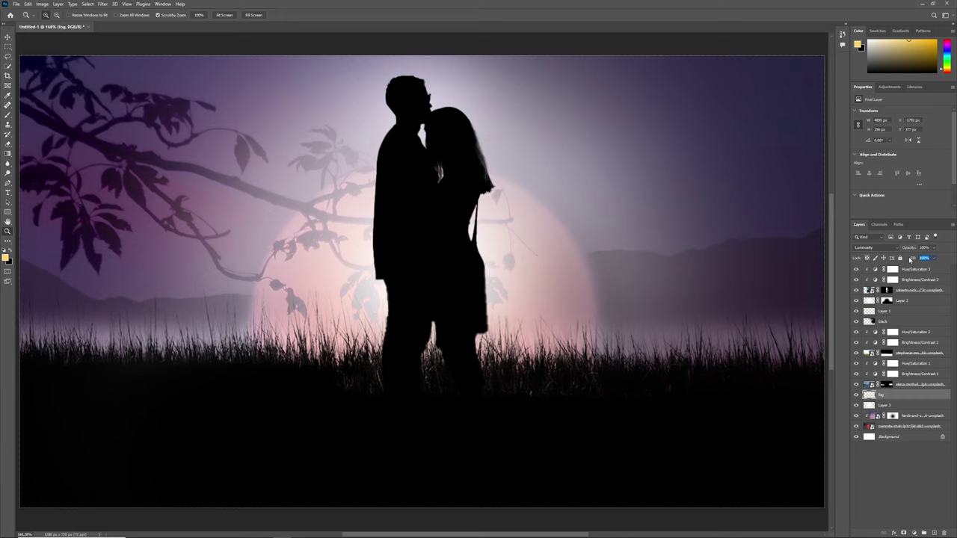
type("75")
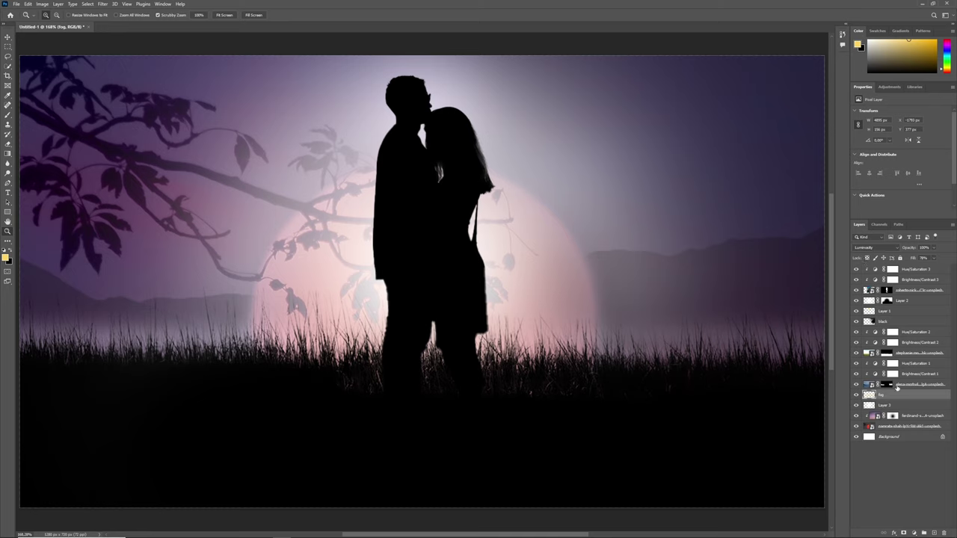
Add a new empty layer above fog and enlarge the brush
left_click(934, 533)
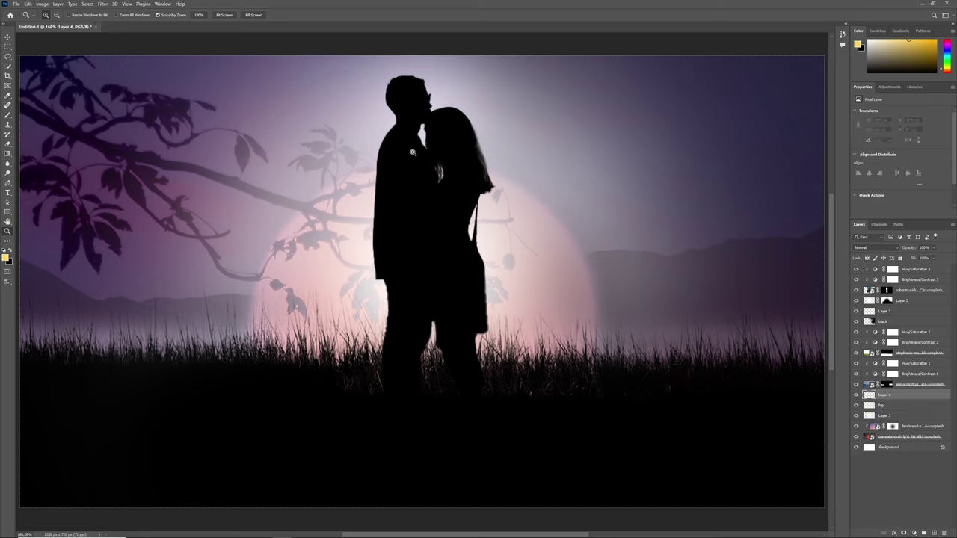
left_click(6, 115)
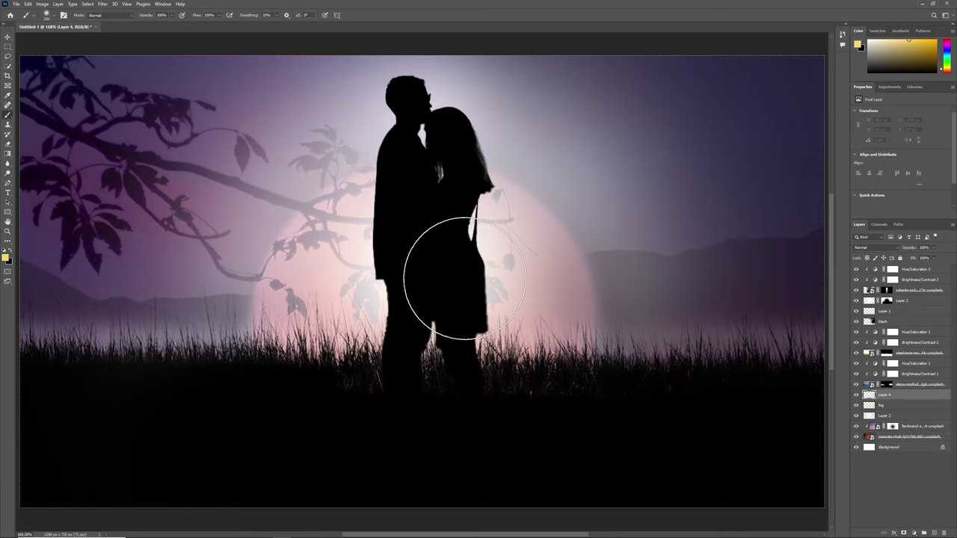
key("bracketright")
key("bracketright")
key("bracketright")
key("bracketright")
key("bracketright")
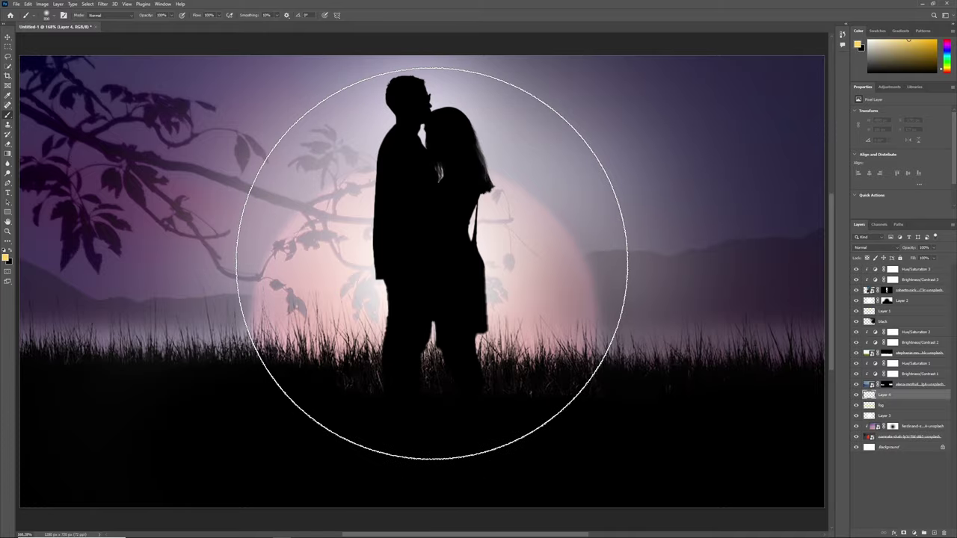
Paint a yellow glow on Layer 4, then mask it out behind the couple
left_click(433, 259)
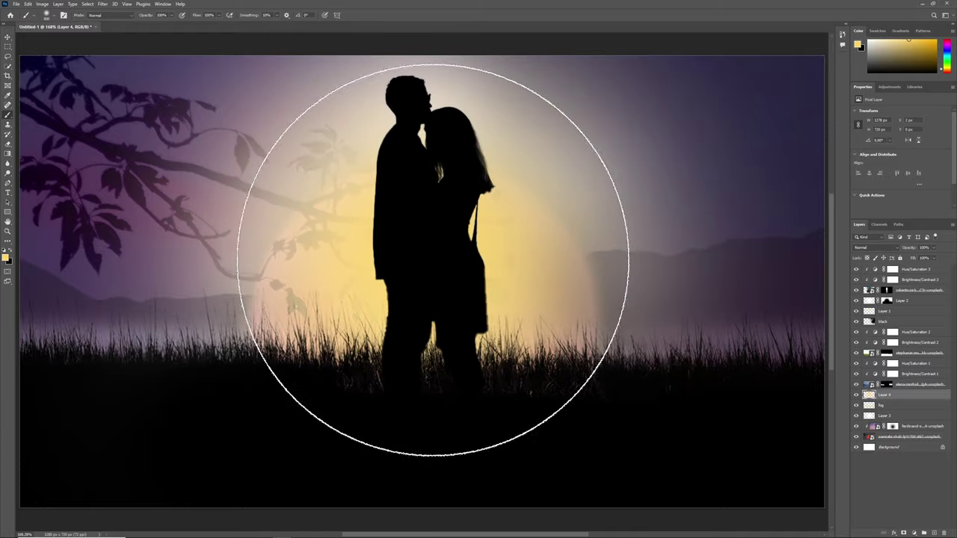
left_click(904, 533)
left_click_drag(444, 359, 415, 311)
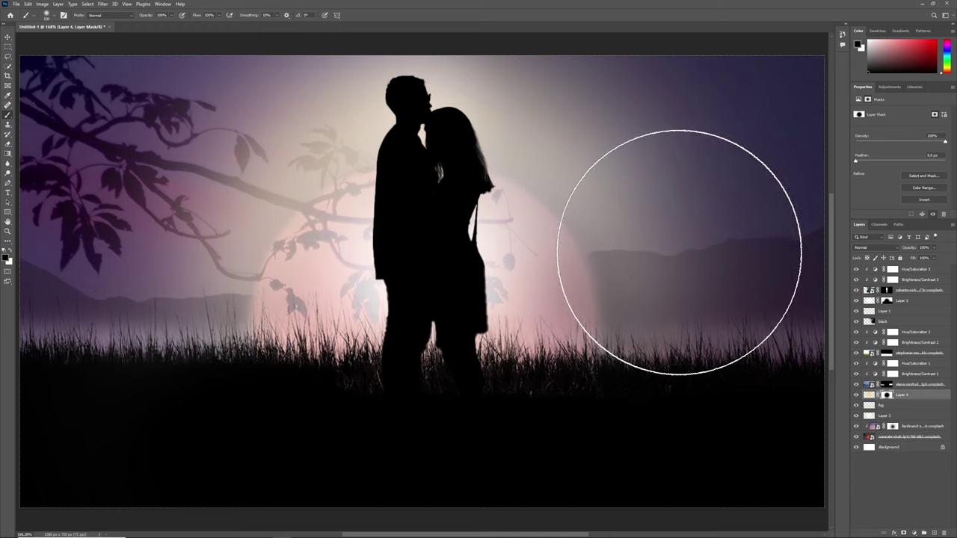
Toggle the glow and fog layers to compare, then lower Layer 3's fill to 49%
left_click(857, 395)
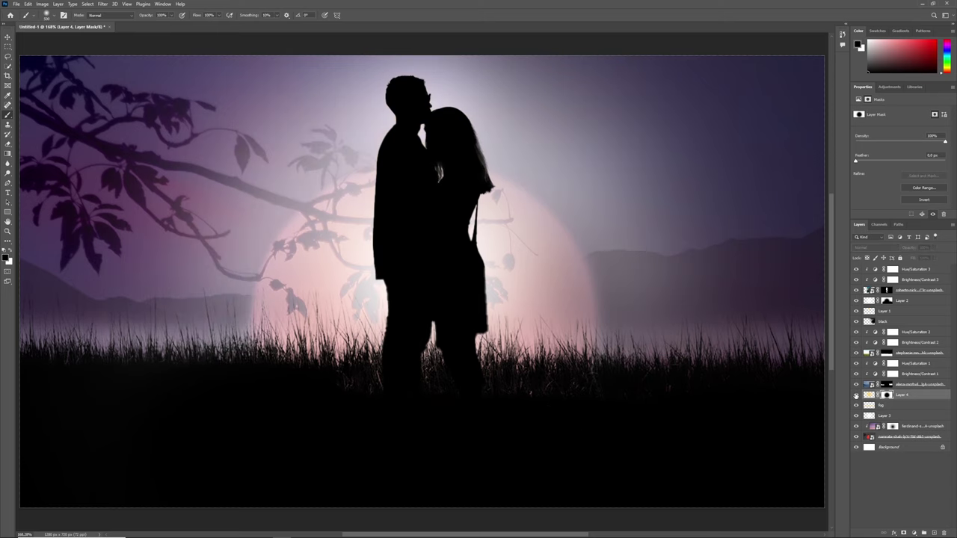
left_click(857, 405)
left_click(856, 405)
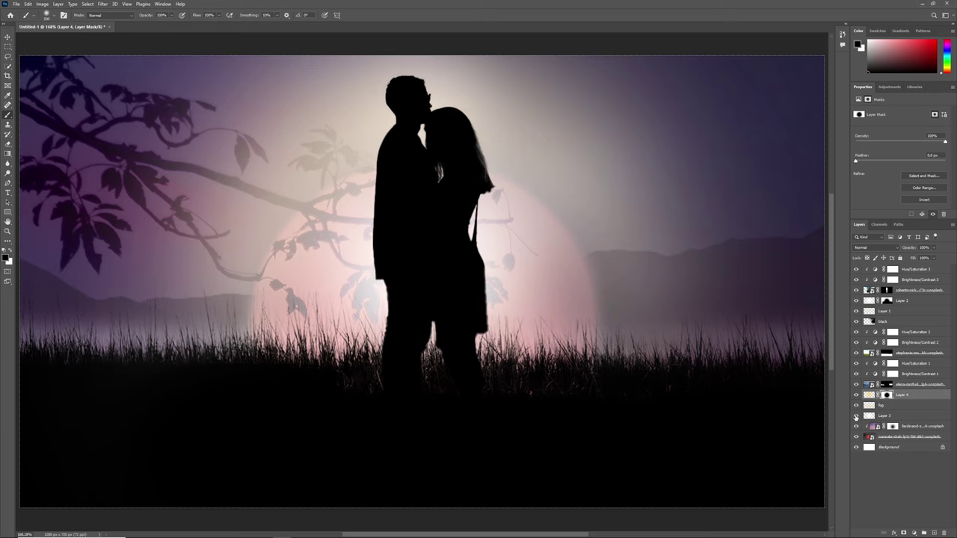
left_click(882, 416)
left_click_drag(932, 260, 913, 269)
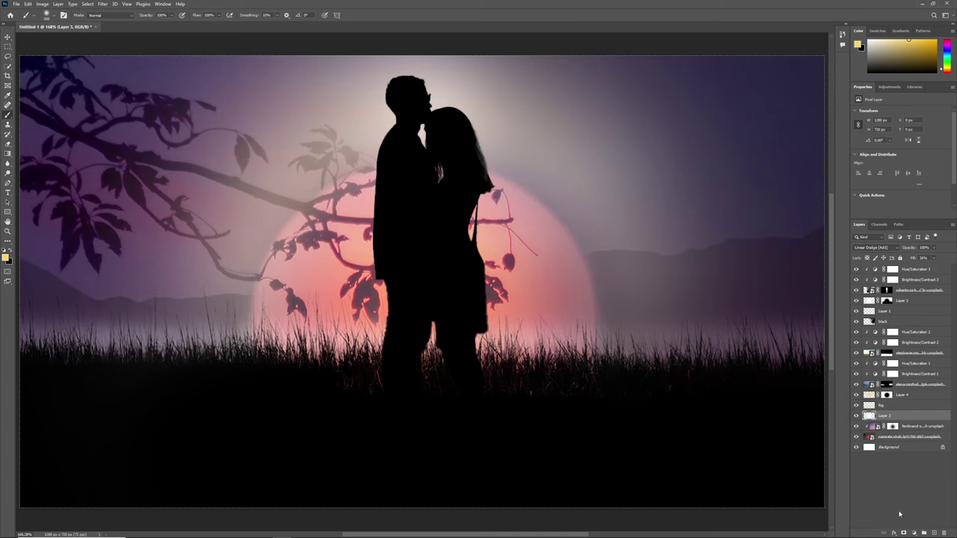
Add a layer mask to Layer 3 with black as the painting colour
left_click(903, 532)
key("d")
key("x")
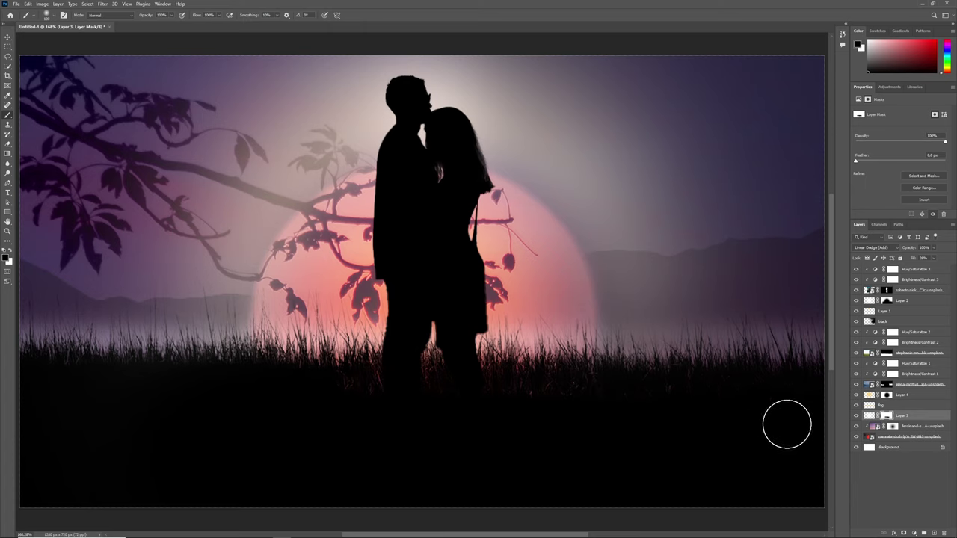
Toggle the fog, glow and colour layers' visibility to compare, ending on Hue/Saturation 3
left_click(856, 405)
left_click(870, 405)
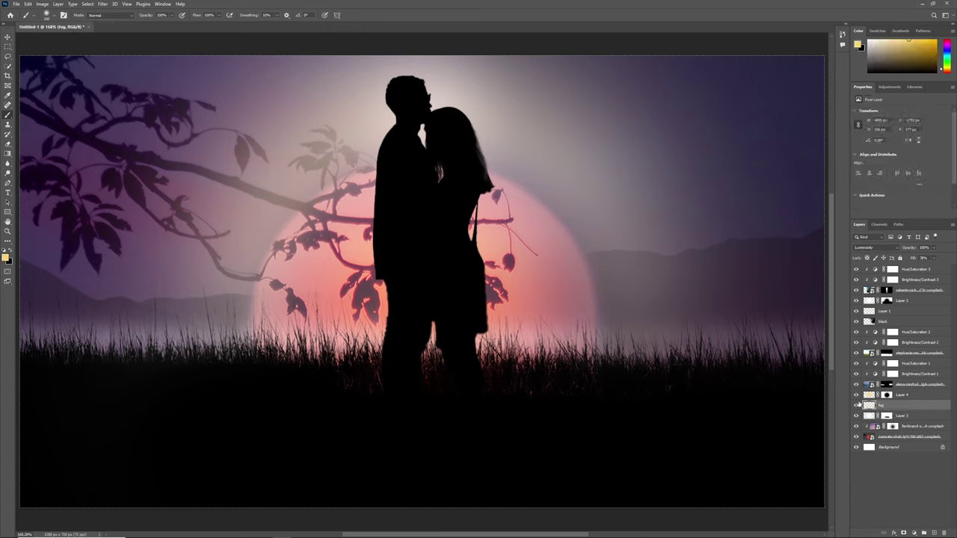
left_click(856, 394)
left_click(856, 311)
left_click(856, 311)
left_click(856, 322)
left_click(856, 321)
left_click(911, 272)
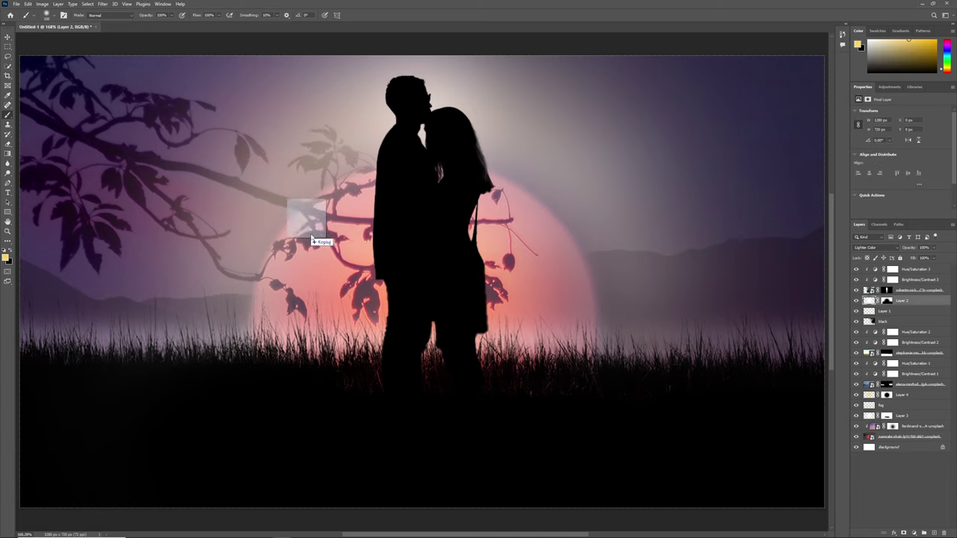
Place the sparkle stars image in Screen blend mode with 74% fill
left_click_drag(743, 298, 309, 214)
left_click(871, 248)
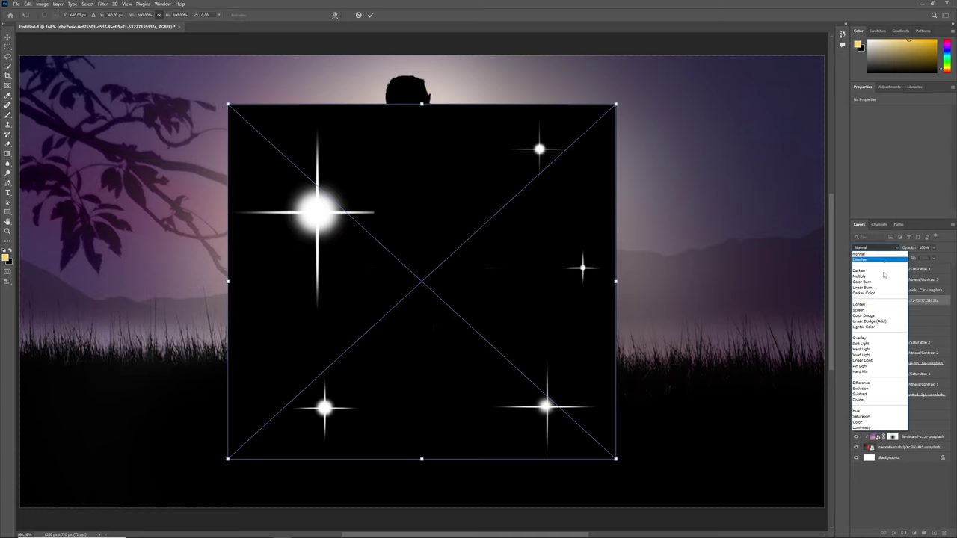
left_click(874, 322)
left_click(370, 15)
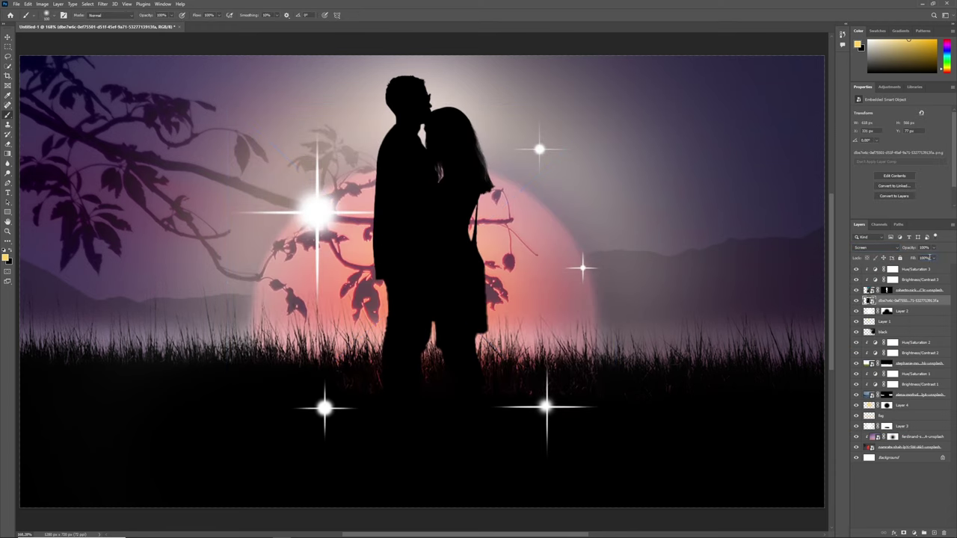
type("74")
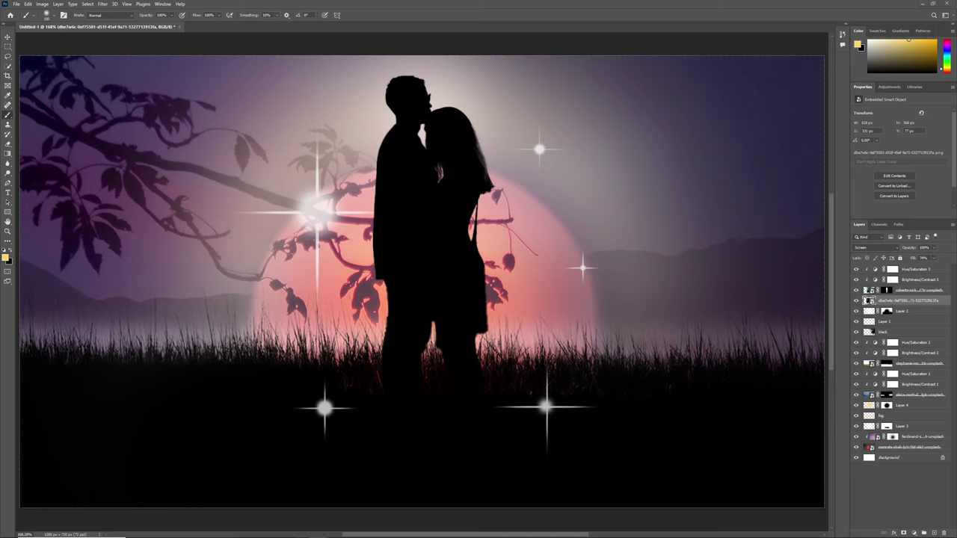
Apply a Gaussian Blur of radius 4 to the sparkles
left_click(102, 4)
mouse_move(112, 99)
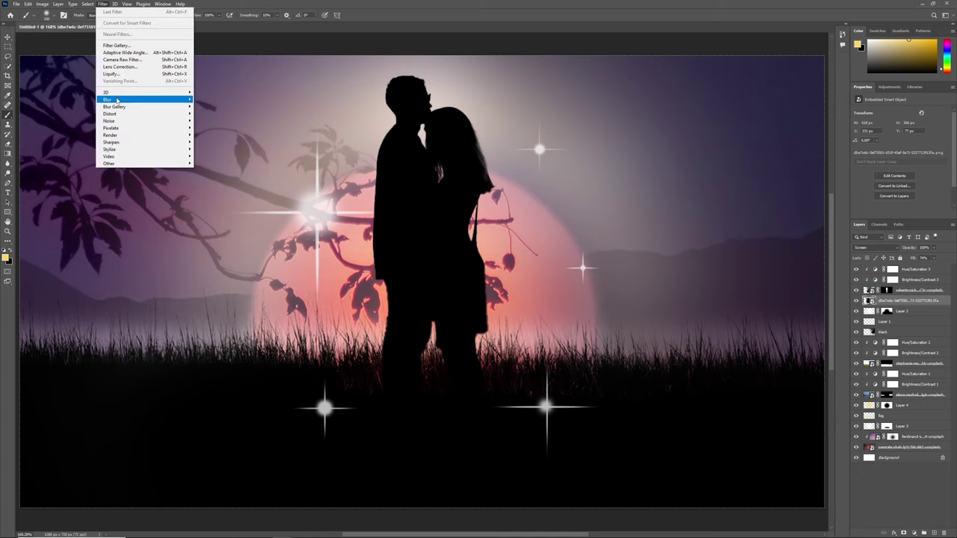
left_click(213, 112)
type("4")
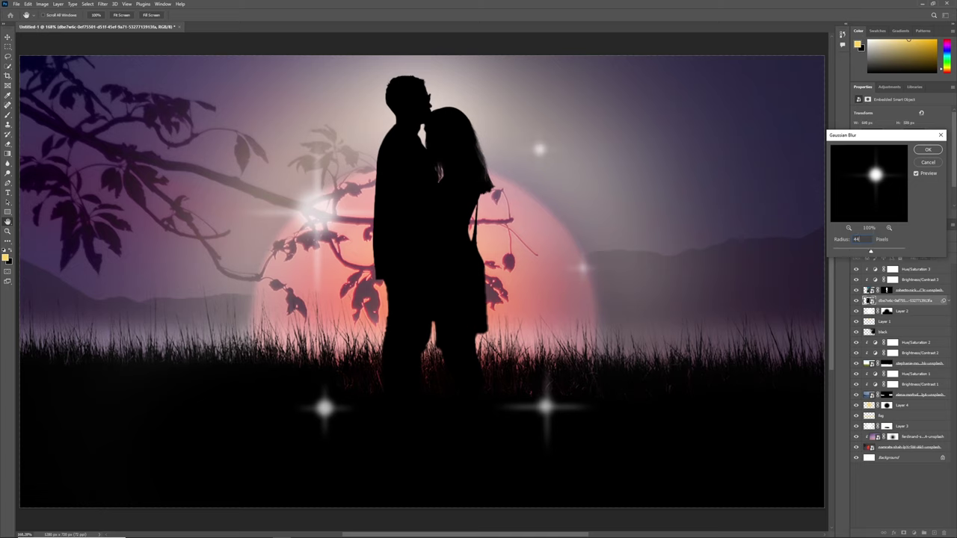
key("Return")
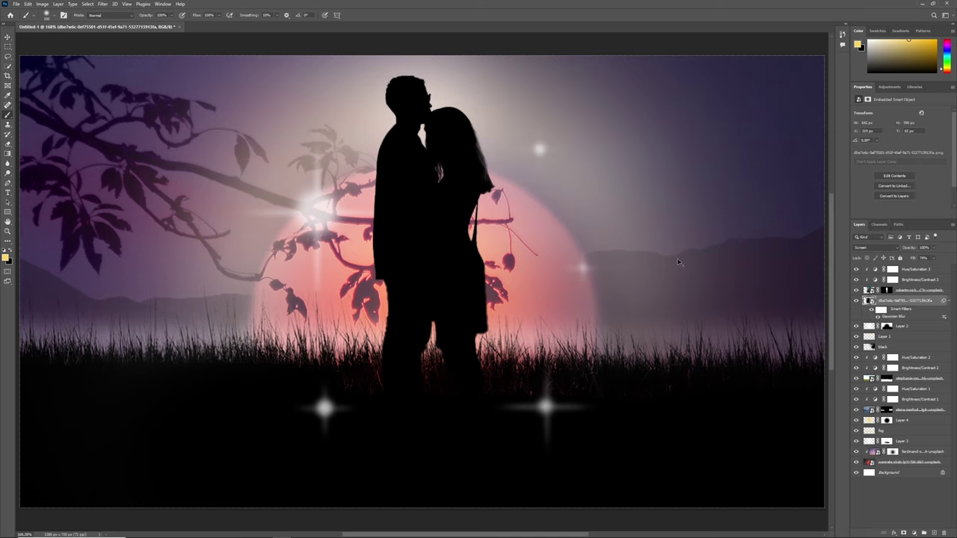
Enlarge the sparkles and shift them right around the couple
key("ctrl+t")
left_click(486, 205)
left_click_drag(596, 212, 615, 209)
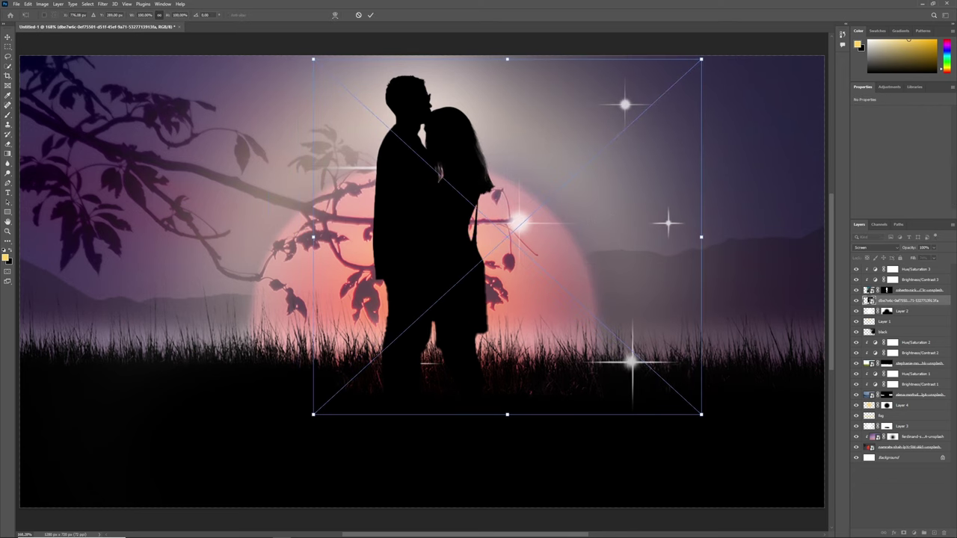
left_click_drag(592, 196, 608, 182)
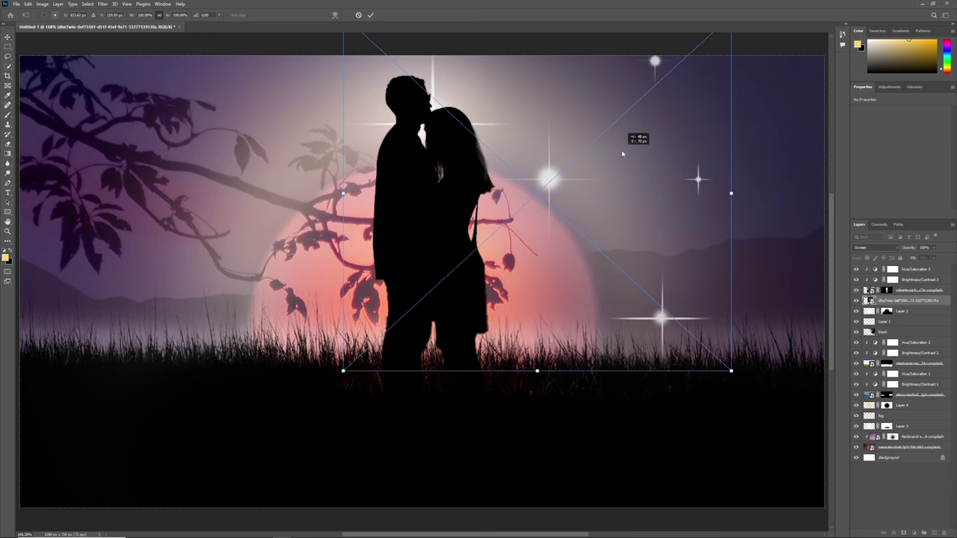
left_click_drag(717, 400, 765, 445)
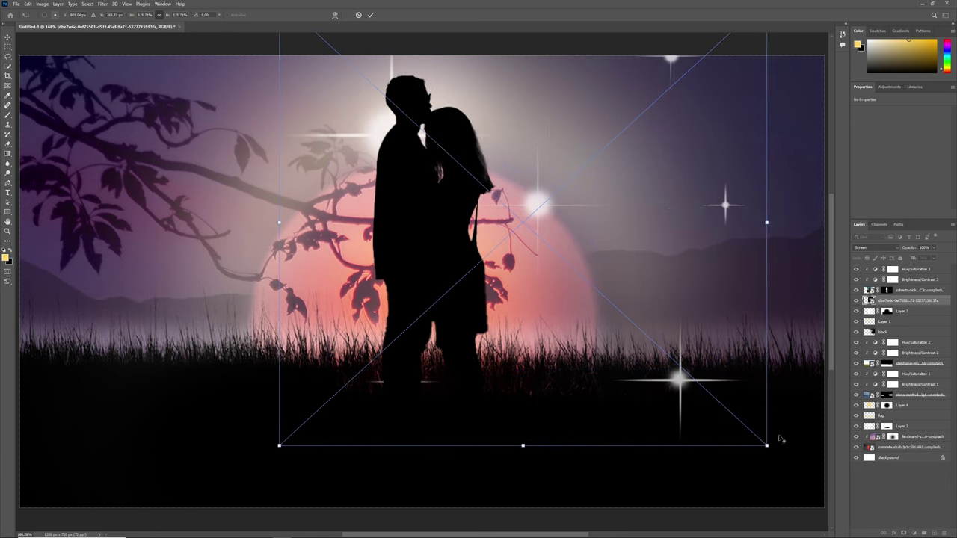
left_click_drag(642, 307, 636, 340)
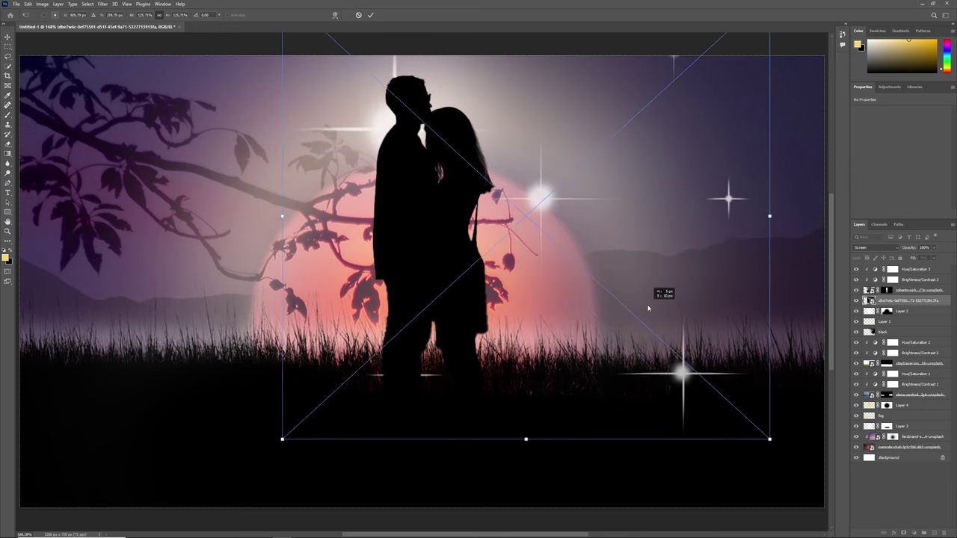
left_click_drag(637, 340, 667, 320)
left_click_drag(555, 189, 545, 230)
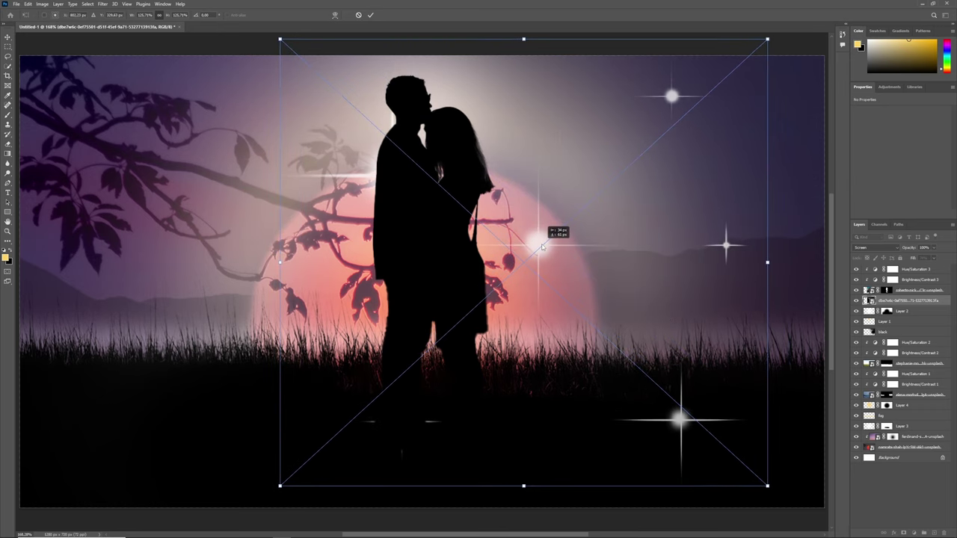
left_click(371, 15)
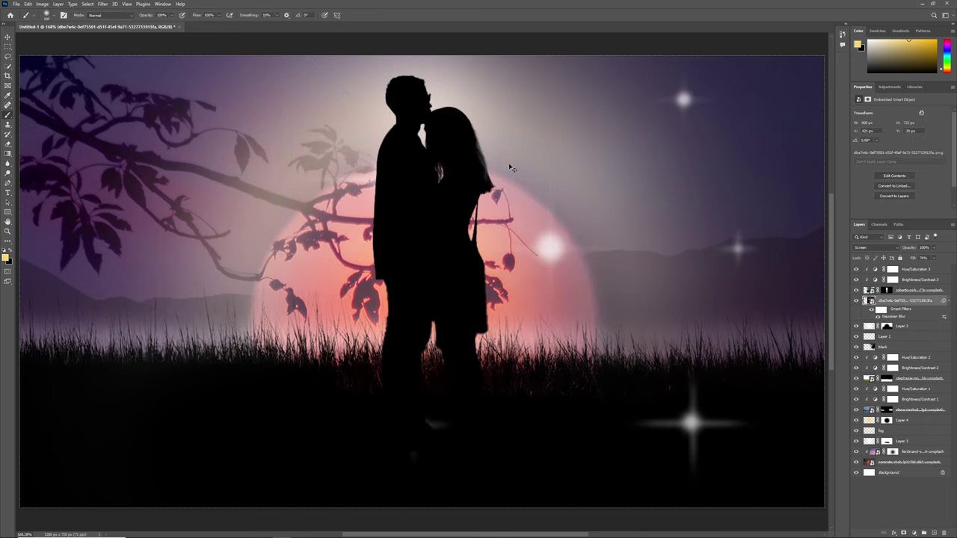
Scale the sparkles down slightly and move them upward
key("Return")
left_click_drag(630, 296, 644, 329)
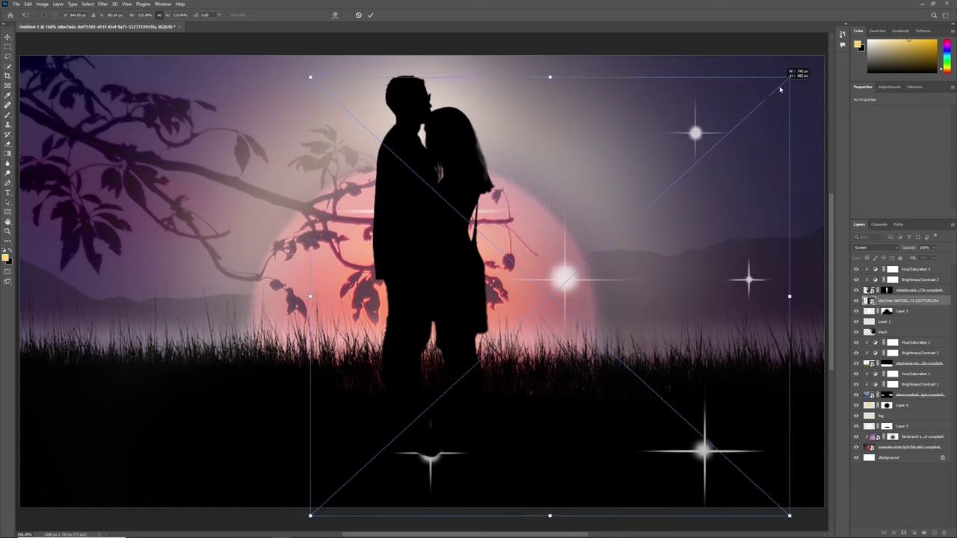
mouse_move(795, 75)
left_mouse_down()
mouse_move(690, 156)
mouse_move(670, 130)
left_mouse_up()
left_click(370, 14)
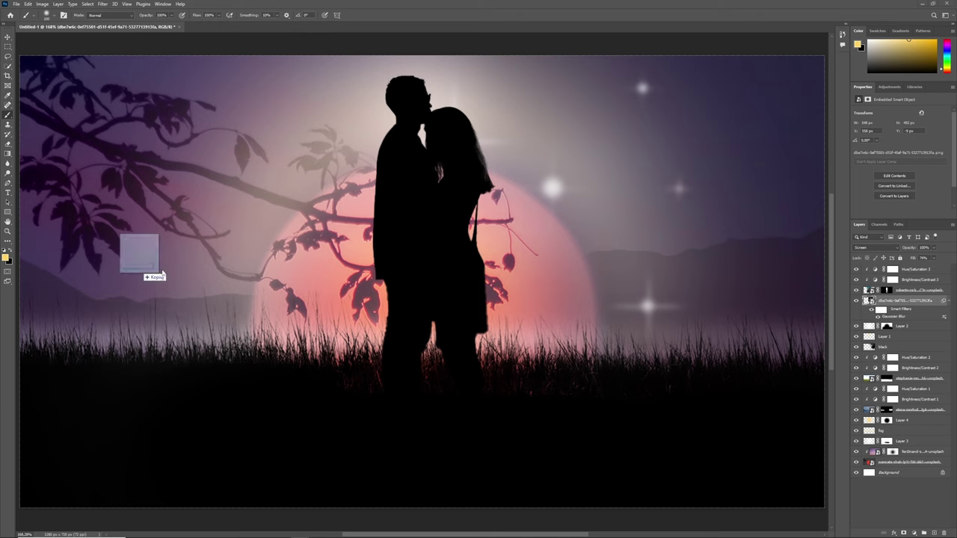
Place the sparkle dust image high in the sky and give it a Gaussian Blur of radius 1
left_click_drag(139, 257, 401, 273)
mouse_move(577, 269)
left_mouse_down()
mouse_move(598, 124)
mouse_move(577, 207)
left_mouse_up()
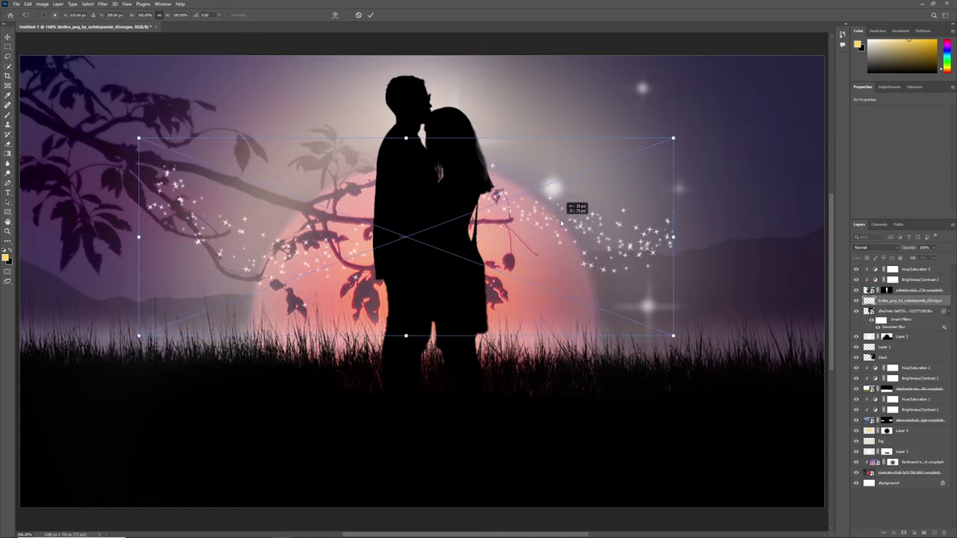
left_click(370, 15)
left_click(103, 4)
mouse_move(108, 99)
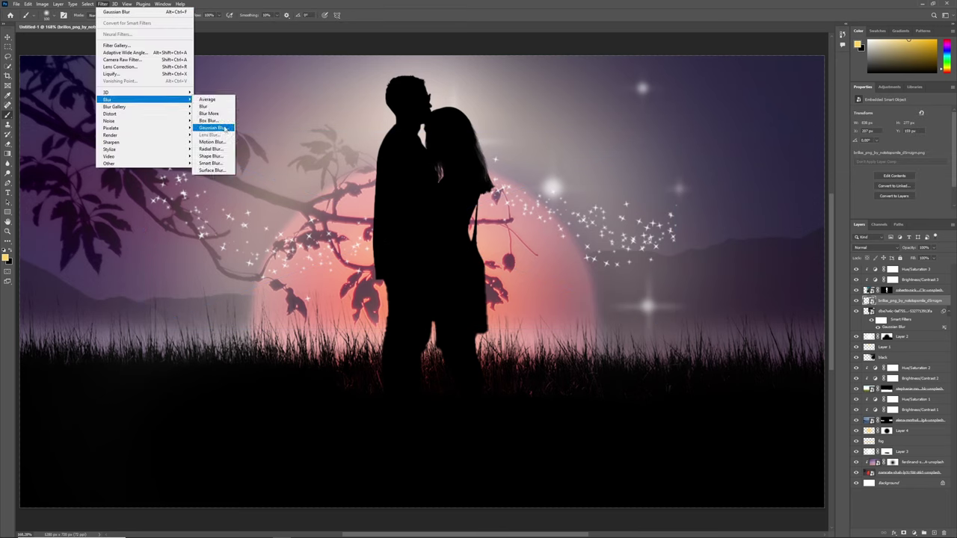
left_click(213, 130)
type("1")
key("Return")
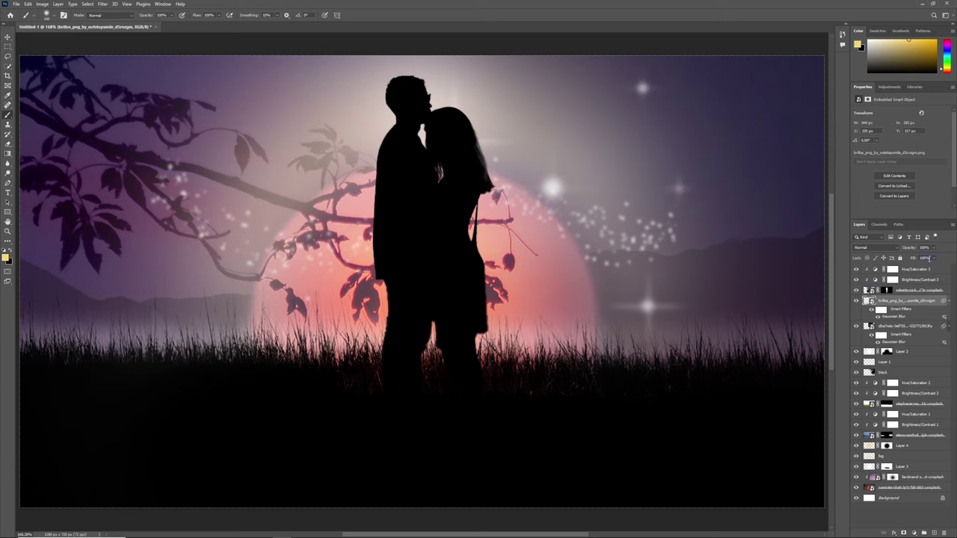
Dim the sparkle dust to about 54% fill and enlarge it across the sky
left_click_drag(913, 258, 900, 259)
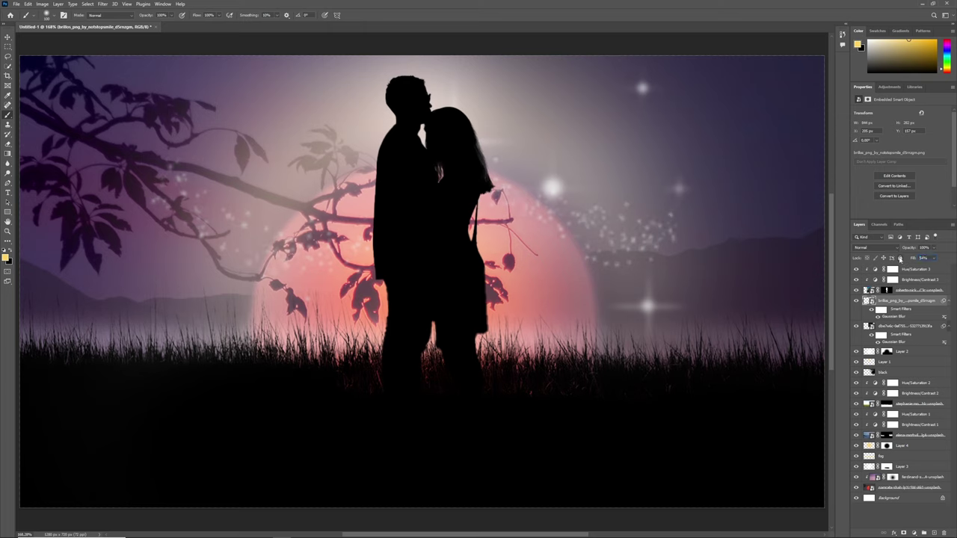
key("ctrl+t")
key("Return")
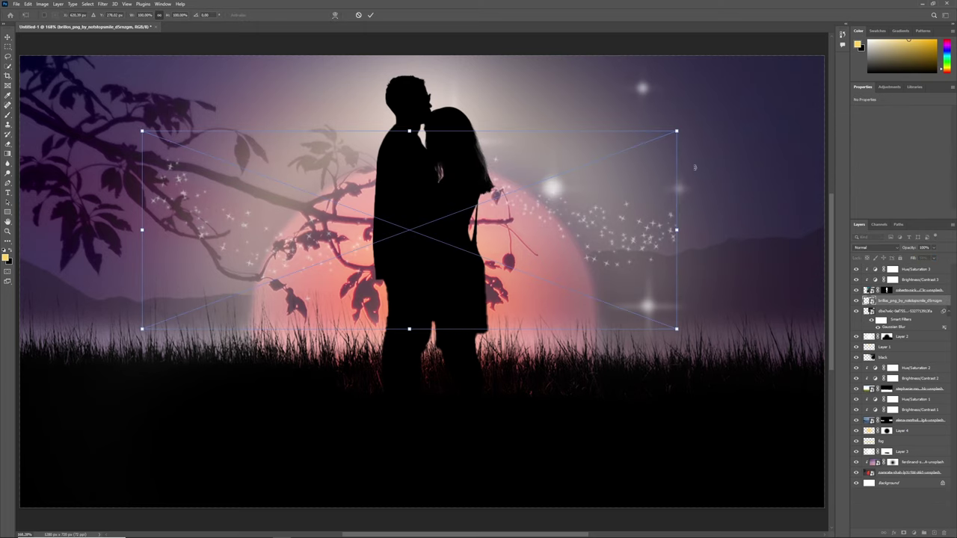
left_click_drag(636, 206, 633, 156)
left_click_drag(684, 81, 820, 57)
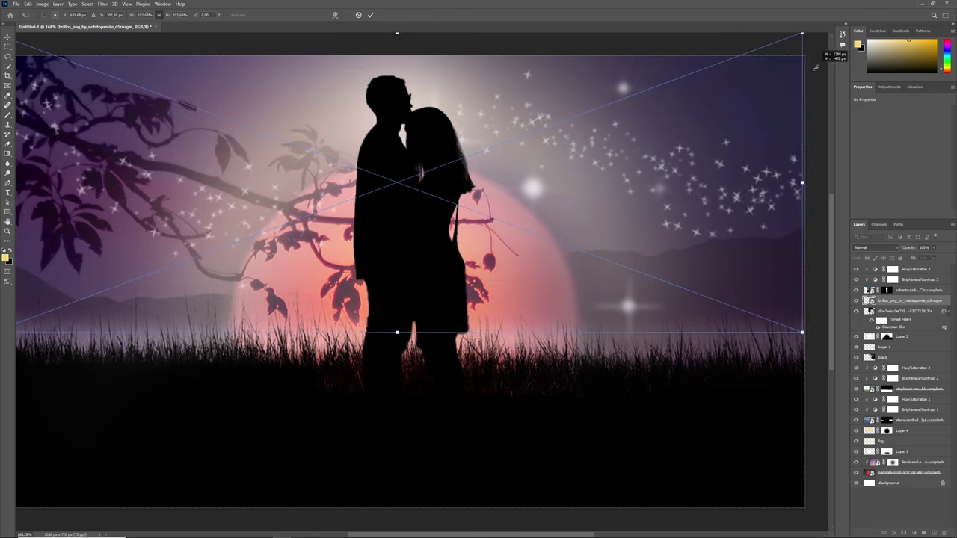
key("Return")
key("z")
scroll(402, 119, "left", 1)
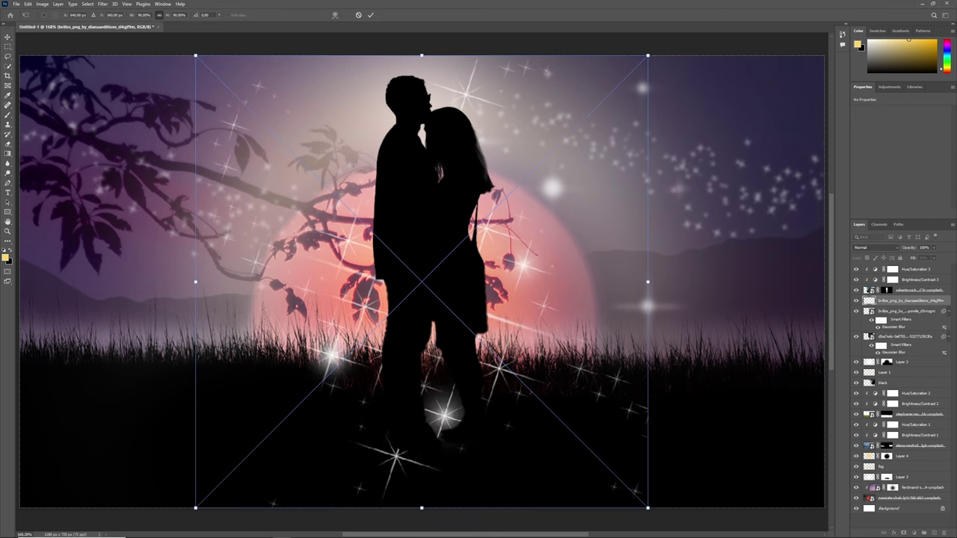
Confirm the new star sparkles and reapply the Gaussian Blur to them
left_click(371, 15)
left_click(102, 4)
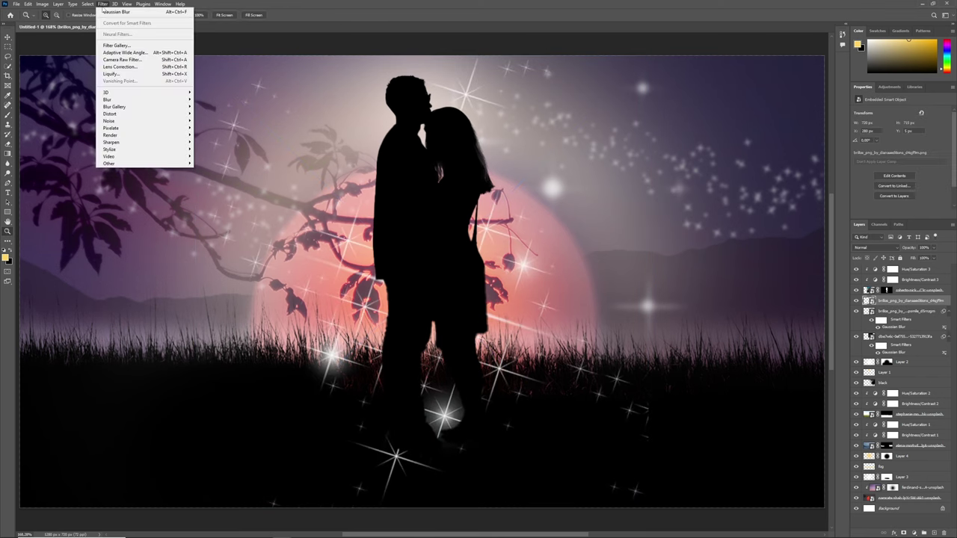
left_click(138, 18)
left_click(928, 149)
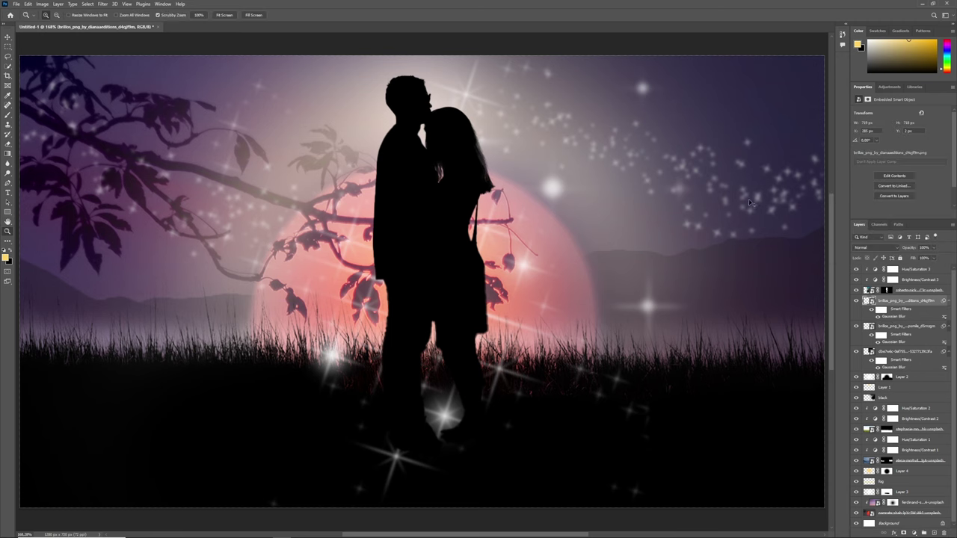
Move the sparkles up over the couple, scale them to about 64%, and nudge left
key("ctrl+t")
left_click(484, 211)
left_click_drag(597, 280, 598, 164)
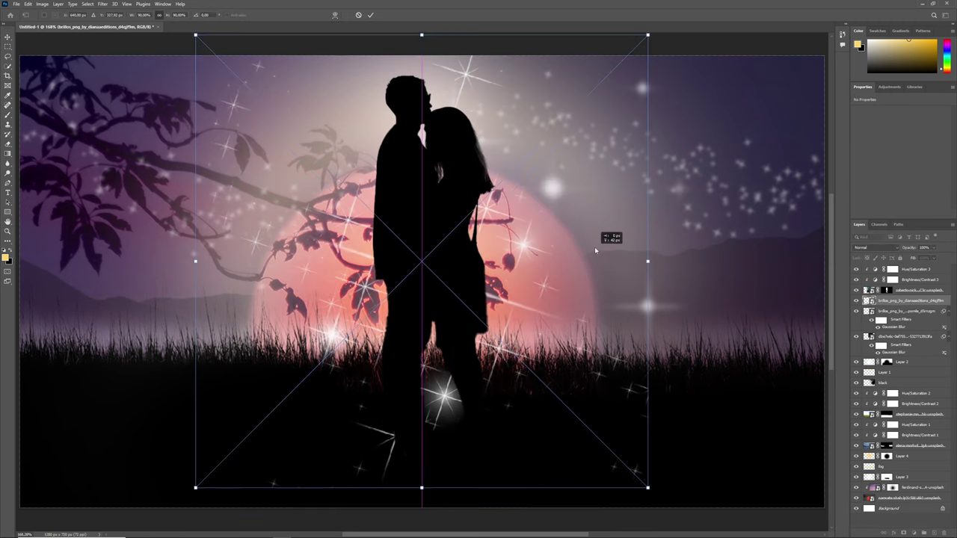
left_click_drag(648, 391, 595, 322)
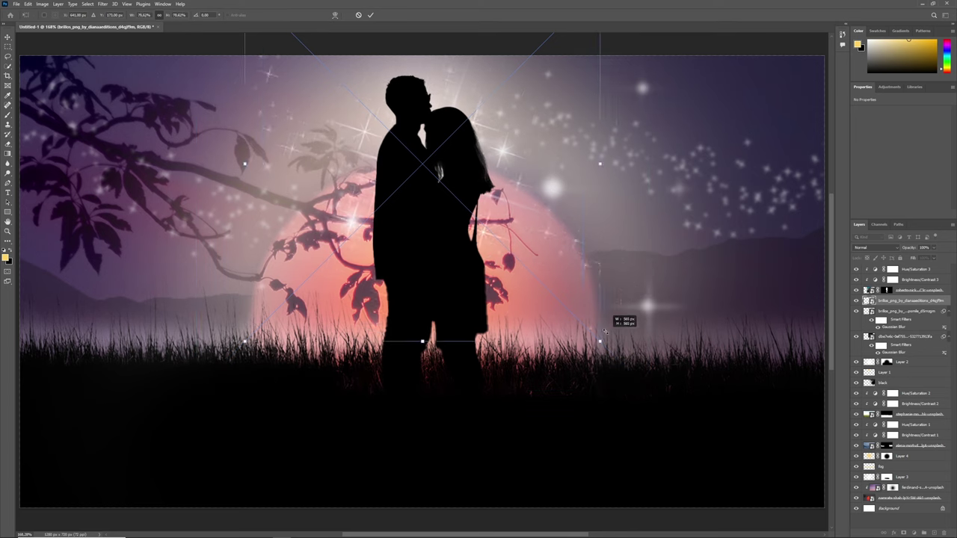
left_click_drag(566, 199, 558, 228)
left_click_drag(571, 186, 558, 190)
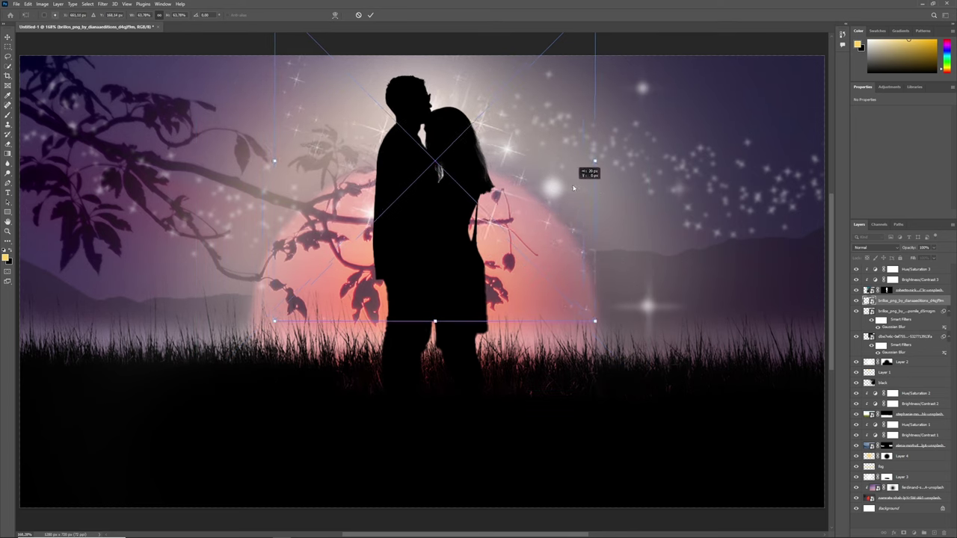
left_click(370, 15)
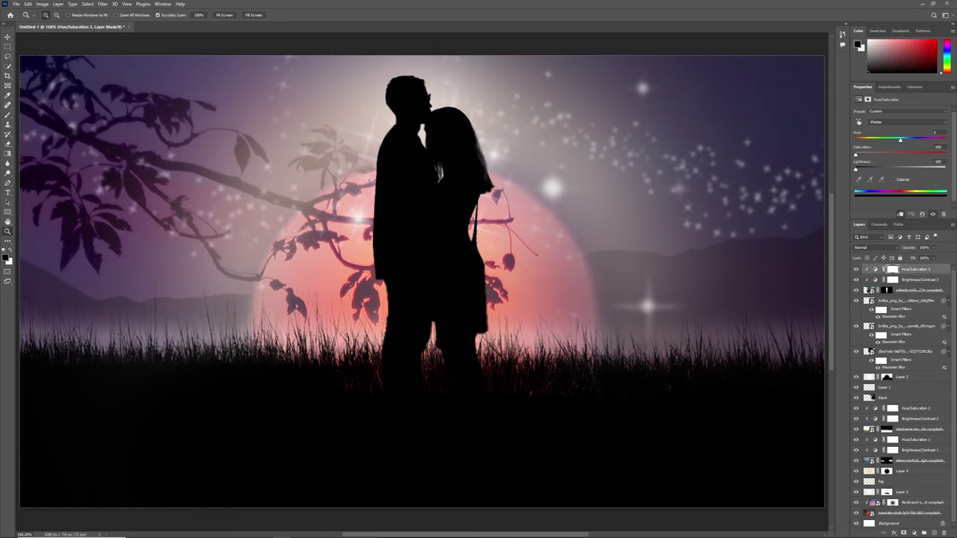
Place the sea-and-birds photo and give it a 1-pixel Gaussian Blur
left_click_drag(116, 213, 406, 195)
left_click(370, 15)
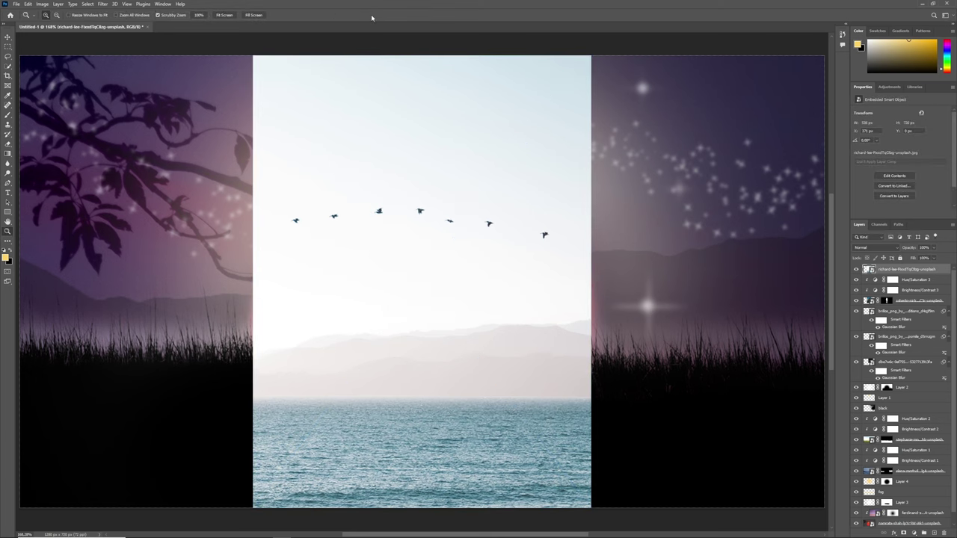
left_click(105, 4)
mouse_move(142, 99)
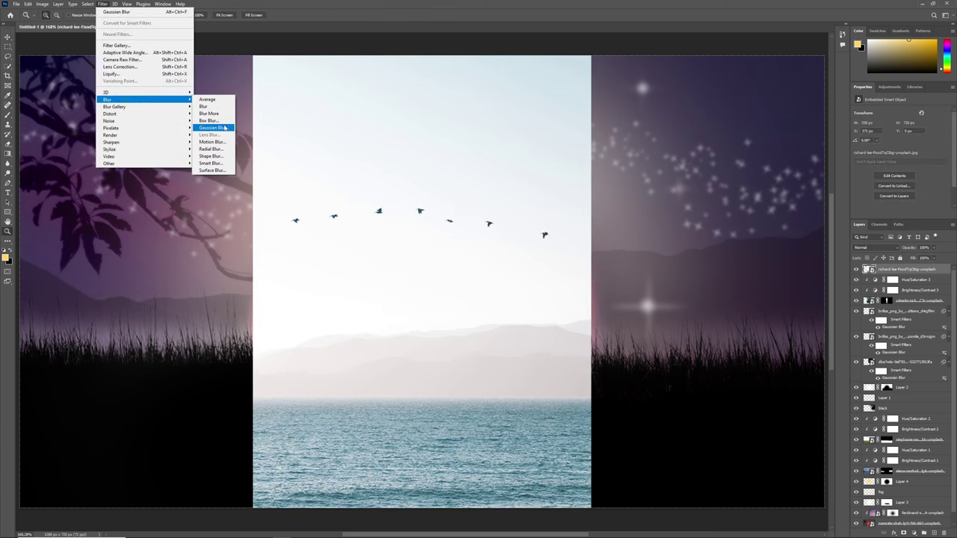
left_click(224, 127)
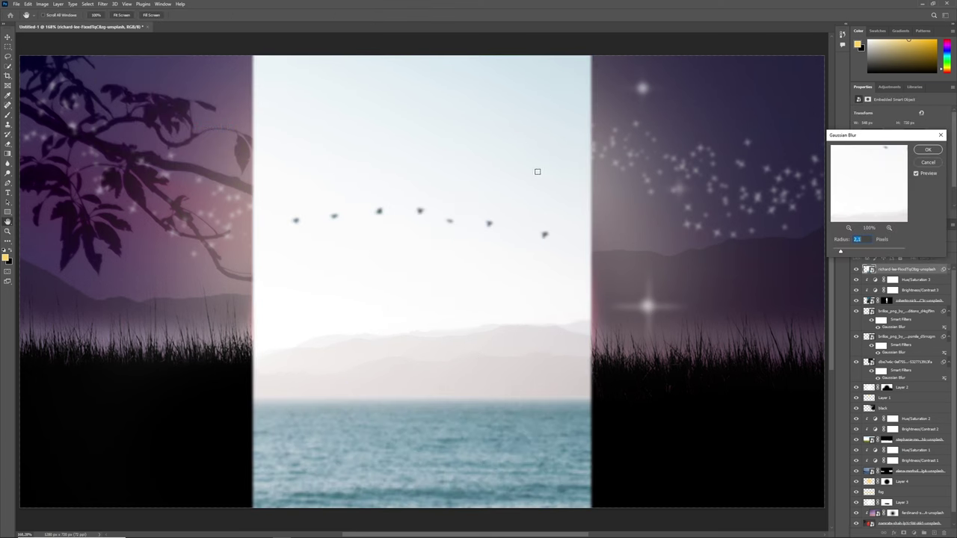
type("1.5")
key("Return")
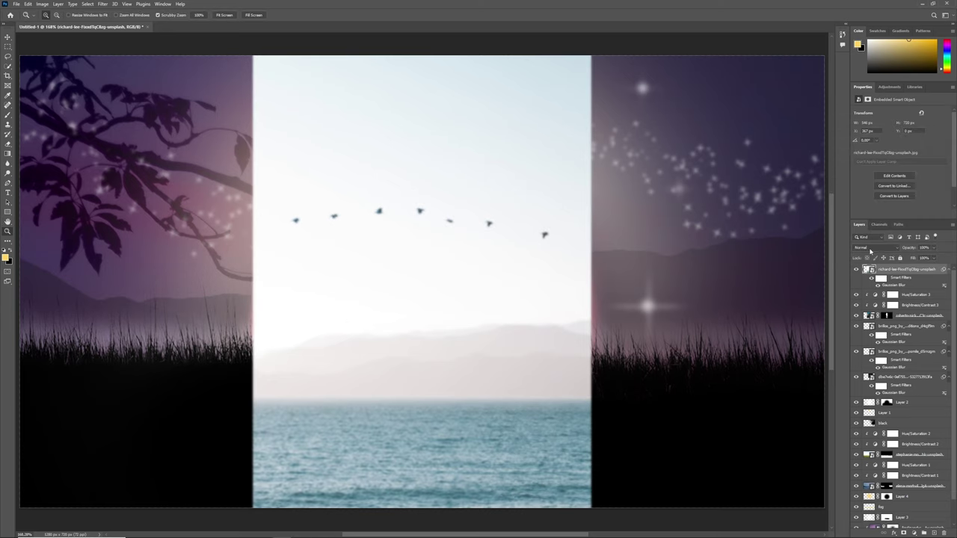
Blend the birds layer with Linear Burn and Fill 12
left_click(869, 249)
left_click(874, 291)
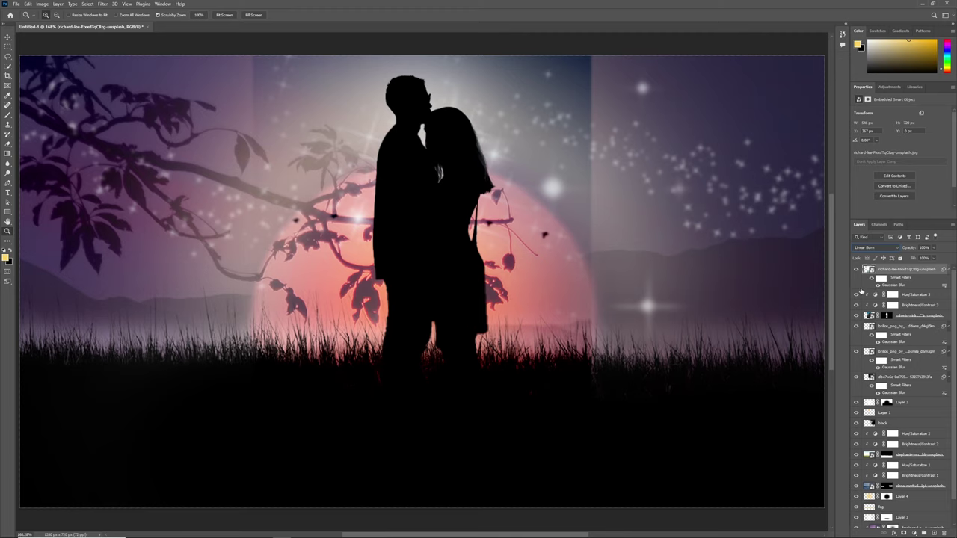
left_click(925, 258)
type("12")
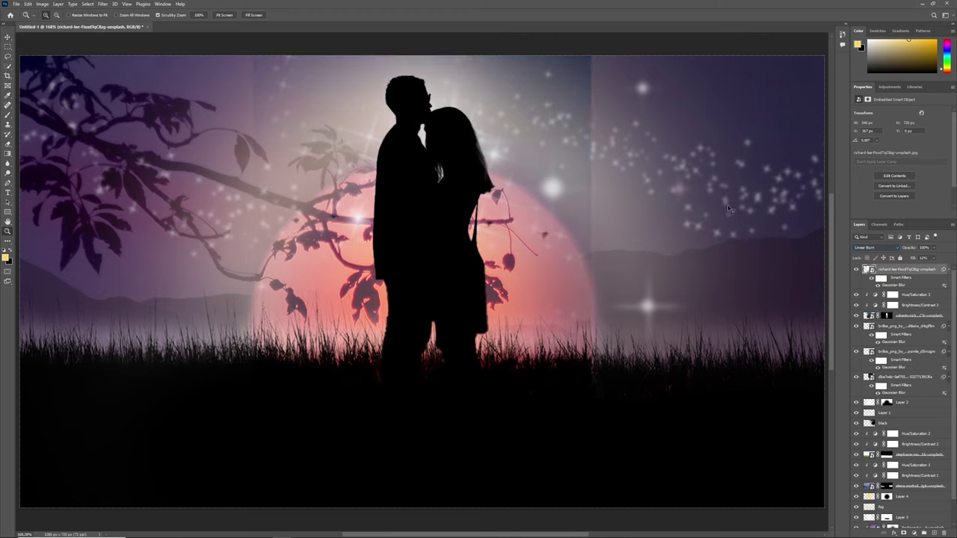
Enlarge the birds photo and move the flock into the upper-right sky
key("ctrl+t")
key("Return")
mouse_move(724, 448)
left_mouse_down()
mouse_move(709, 342)
mouse_move(740, 330)
left_mouse_up()
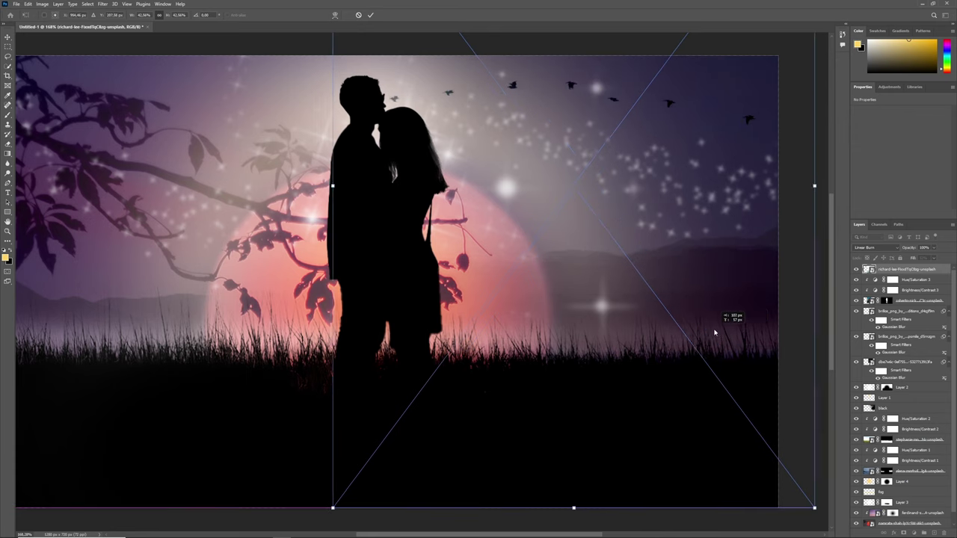
left_click_drag(740, 330, 726, 336)
left_click(370, 15)
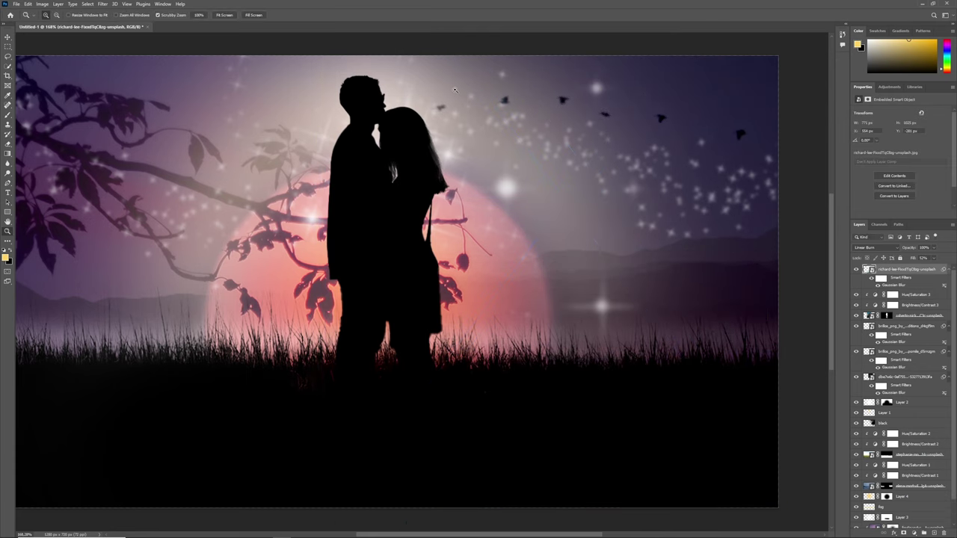
Toggle the birds layer to compare, then place the long hair PNG on the canvas
left_click(856, 269)
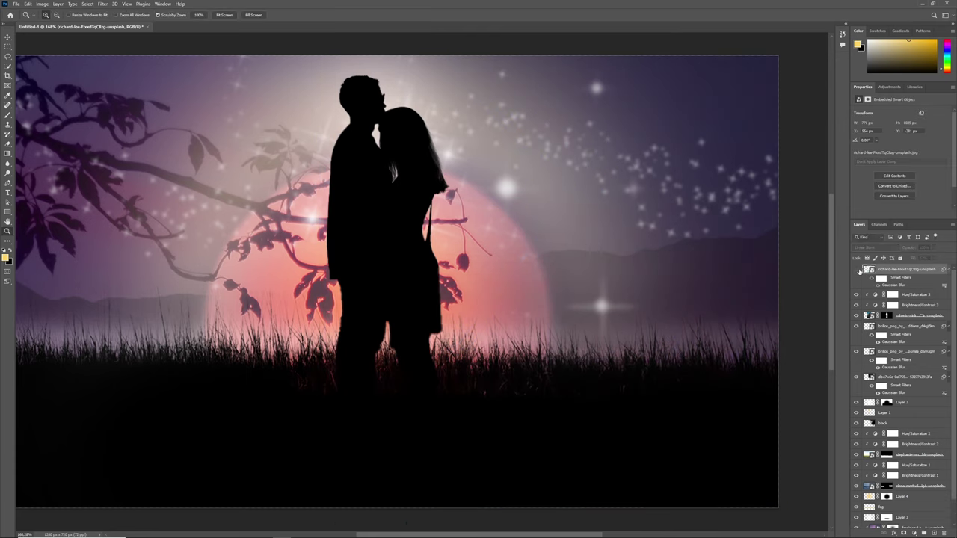
left_click(856, 269)
left_click(224, 15)
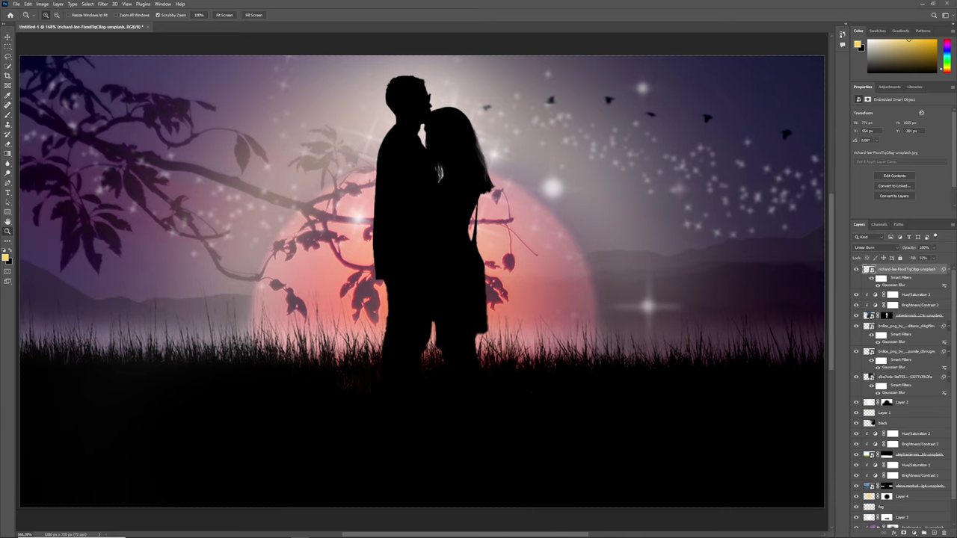
left_click_drag(438, 168, 438, 168)
right_click(465, 124)
Warp and shrink the hair so it hugs the woman's head and drapes down her back
left_click(482, 267)
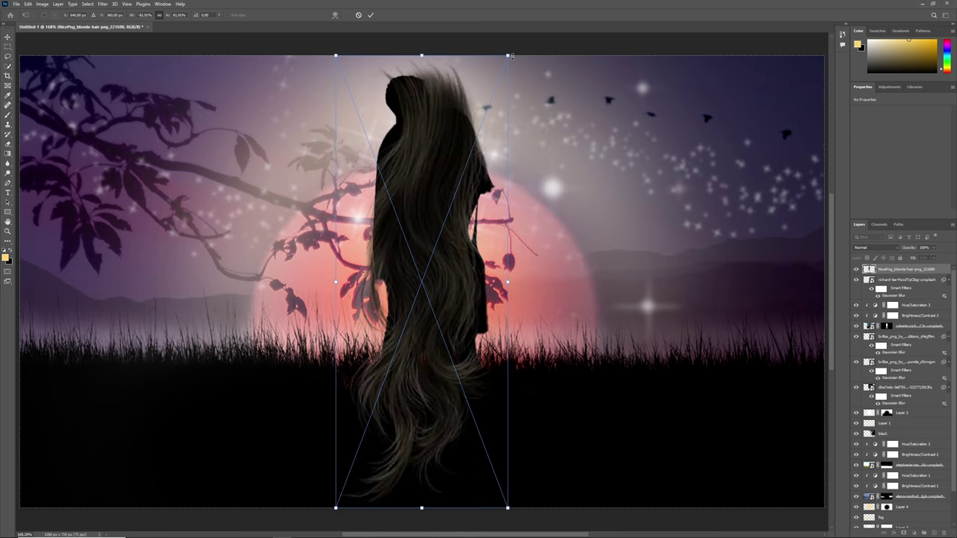
left_click_drag(509, 55, 481, 74)
mouse_move(558, 105)
left_mouse_down()
mouse_move(484, 92)
mouse_move(561, 166)
left_mouse_up()
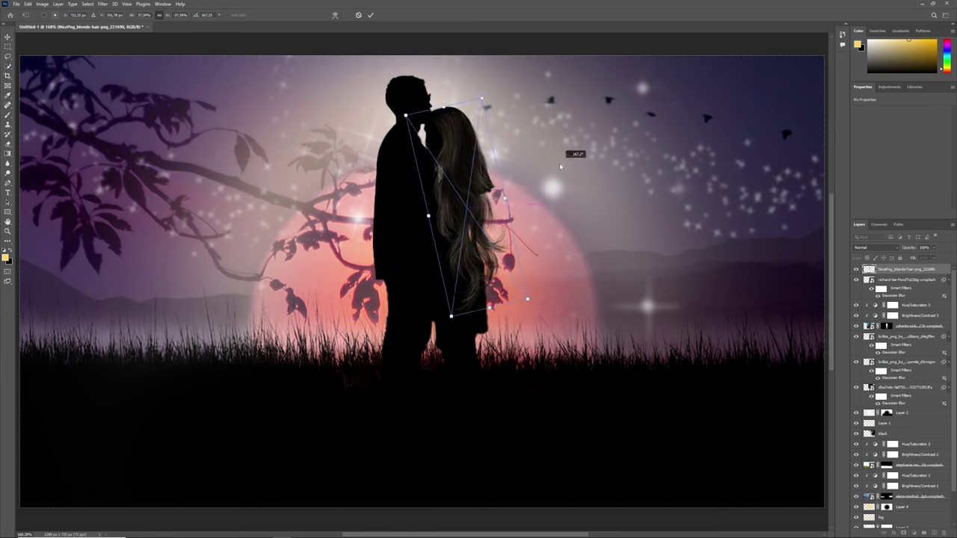
left_click_drag(482, 99, 486, 185)
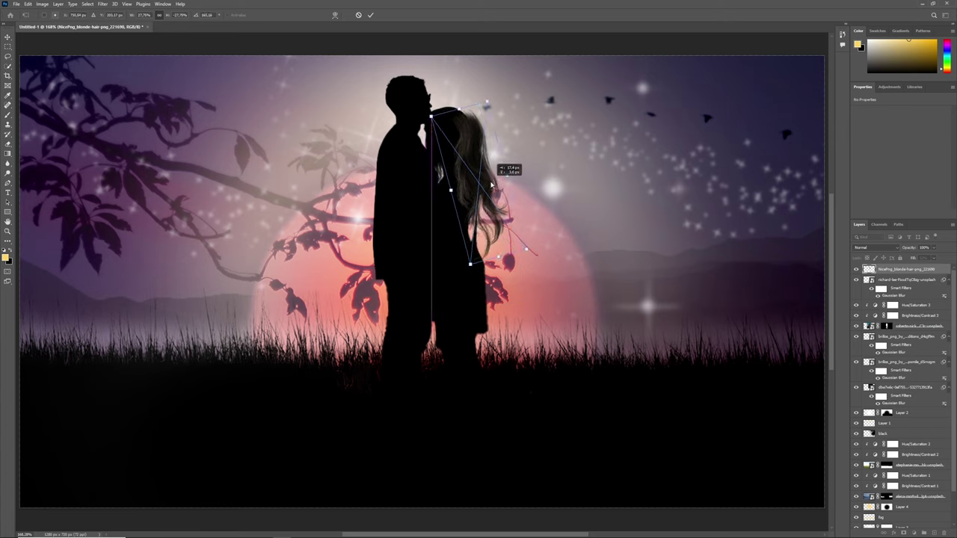
mouse_move(486, 185)
left_mouse_down()
mouse_move(502, 222)
mouse_move(502, 180)
left_mouse_up()
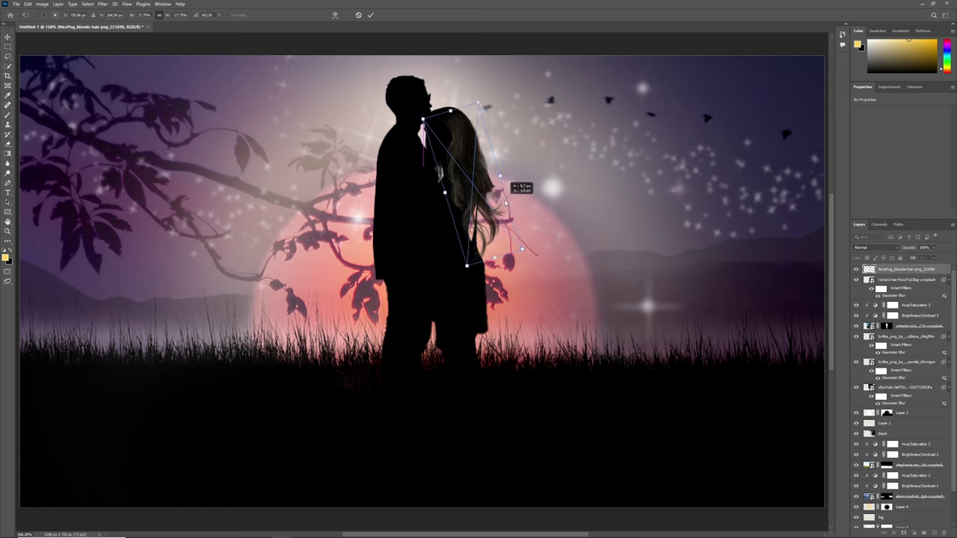
left_click(370, 15)
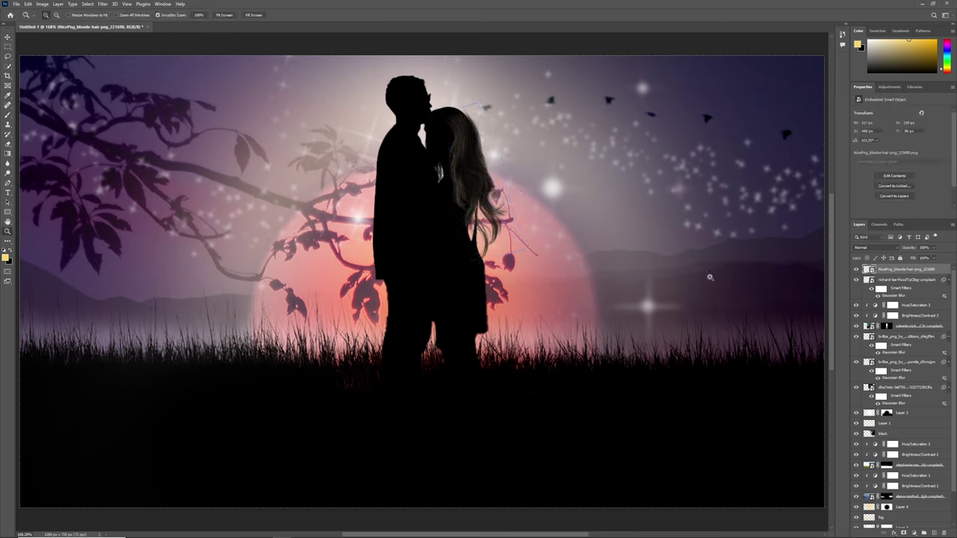
Add a layer mask to the hair layer
left_click(907, 533)
left_click(8, 115)
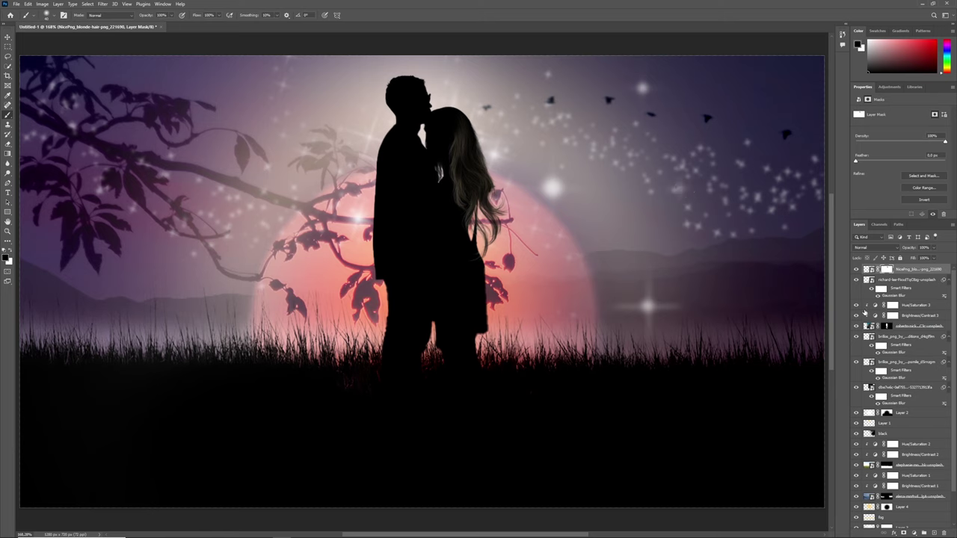
left_click(867, 269)
left_click(914, 533)
left_click(933, 428)
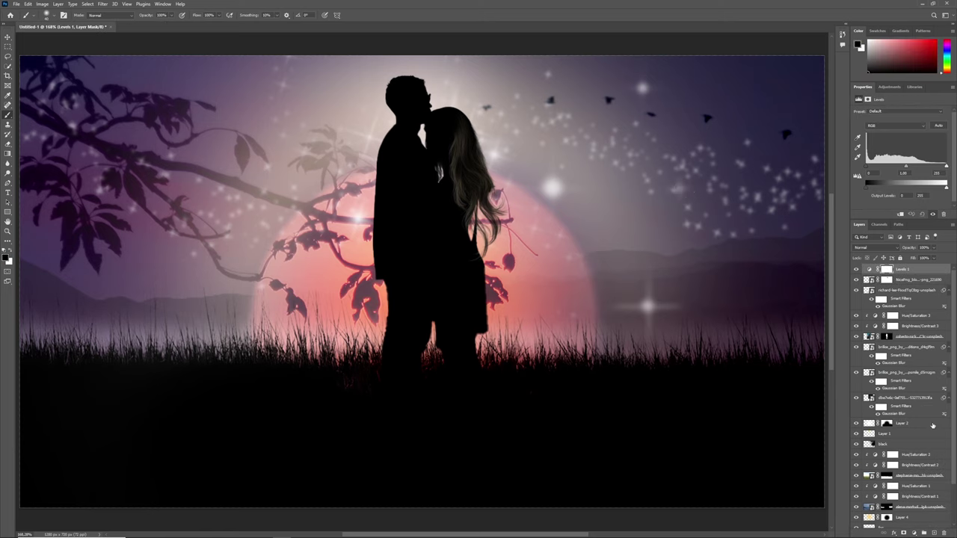
key("ctrl+z")
Clip Brightness/Contrast (minimum brightness, maximum contrast) and Hue/Saturation (Saturation, Lightness -100) to the hair
left_click(914, 533)
left_click(928, 417)
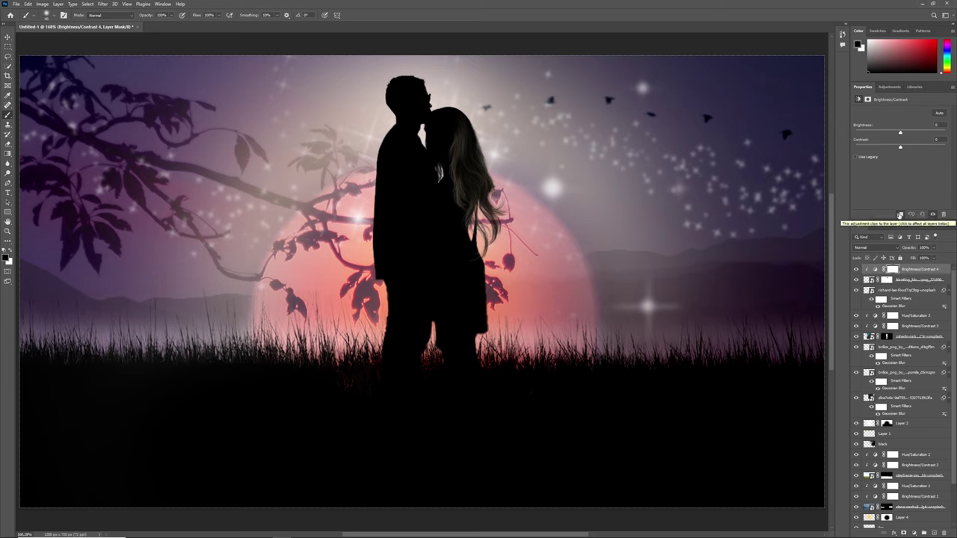
mouse_move(901, 133)
left_mouse_down()
mouse_move(855, 134)
mouse_move(954, 152)
left_mouse_up()
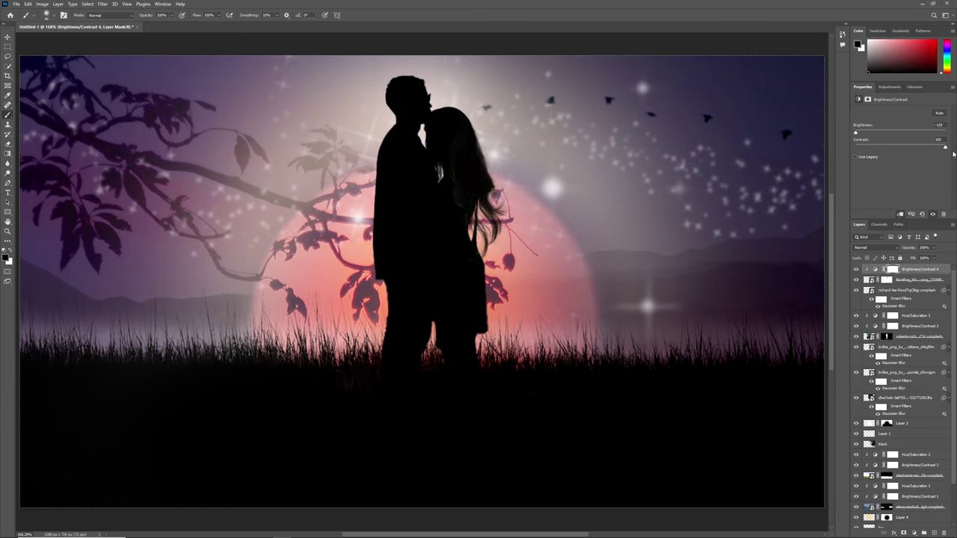
left_click(914, 533)
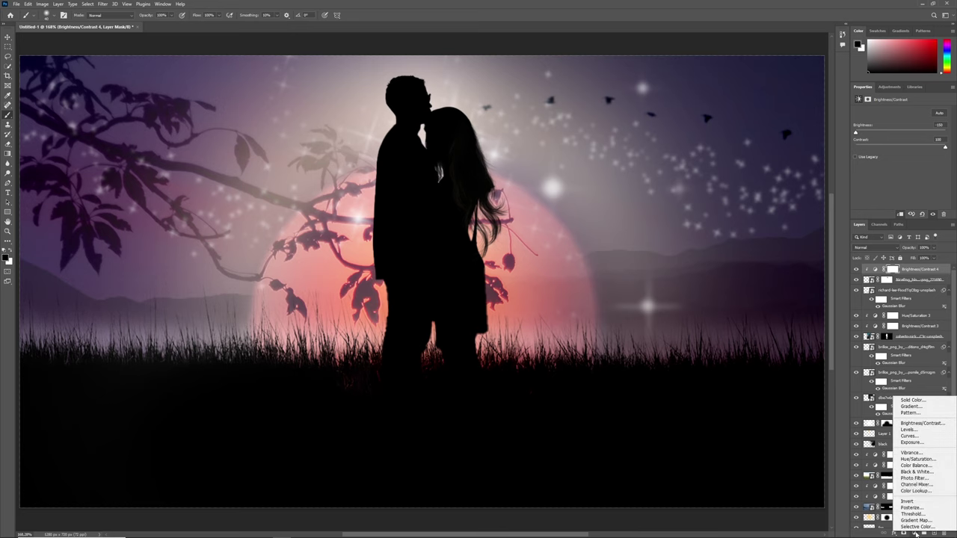
left_click(918, 459)
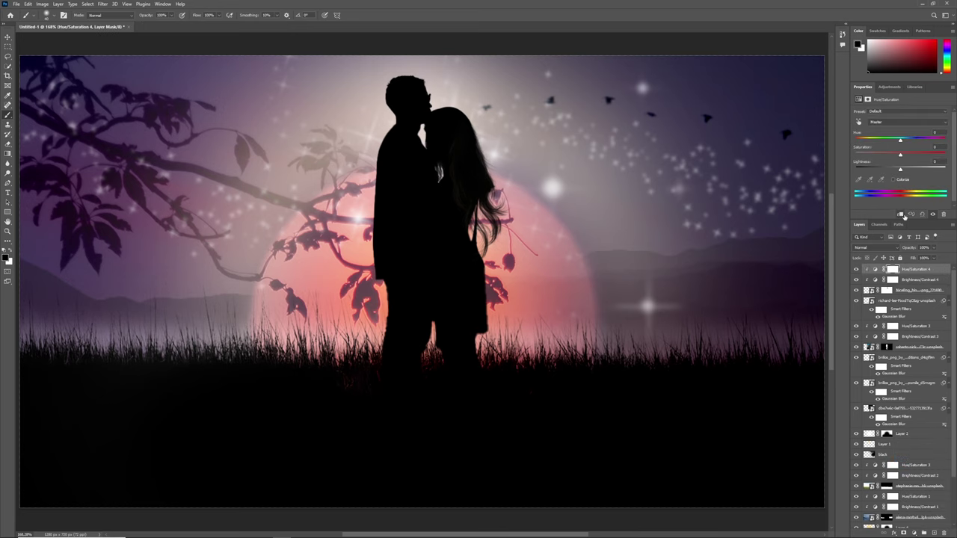
mouse_move(900, 155)
left_mouse_down()
mouse_move(856, 154)
mouse_move(856, 169)
left_mouse_up()
Delete the hair layer's mask
left_click(873, 290)
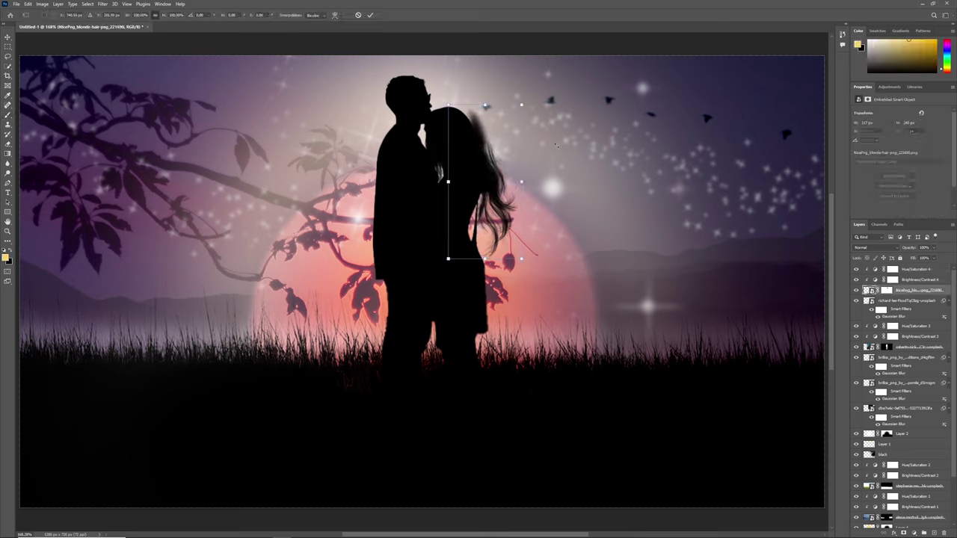
left_click(887, 291)
right_click(886, 291)
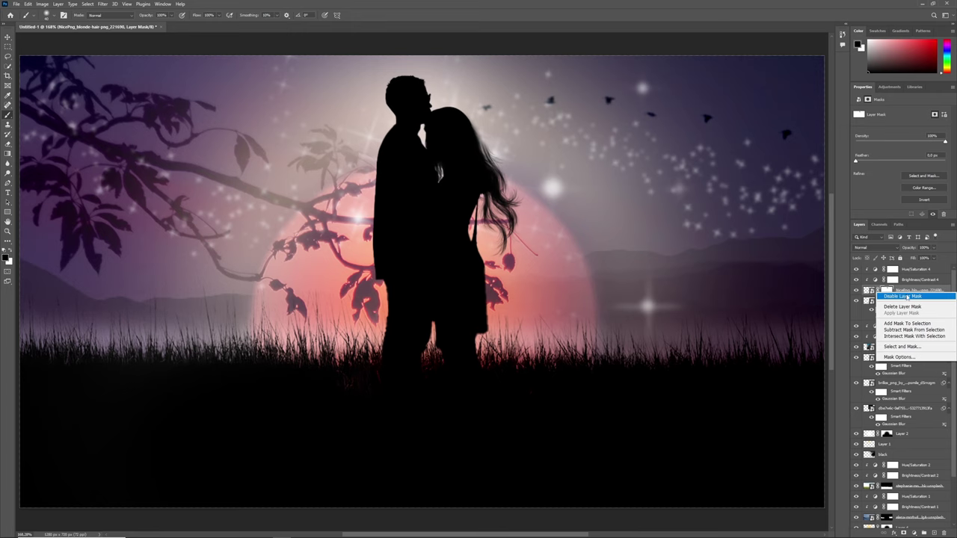
left_click(901, 307)
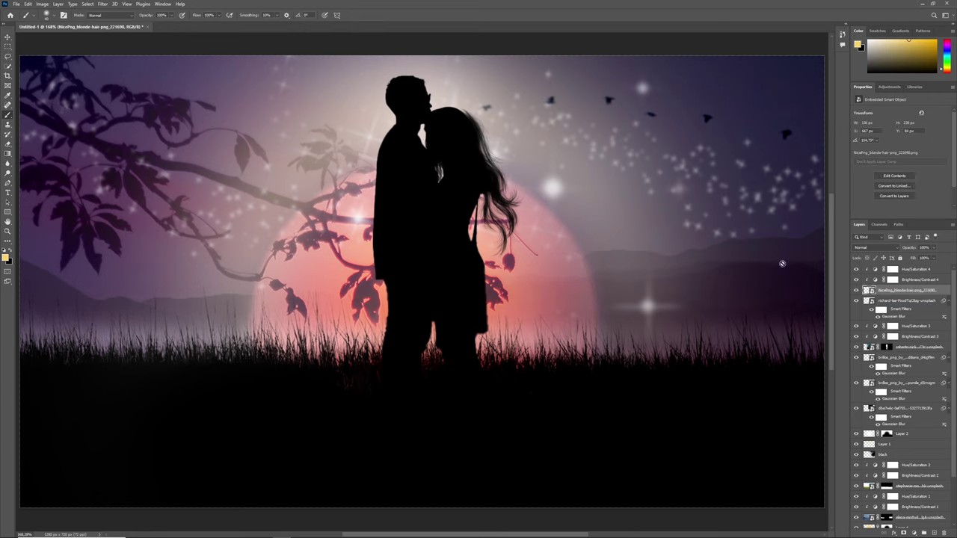
Re-transform the hair outline along the woman's silhouette and commit it
key("ctrl+t")
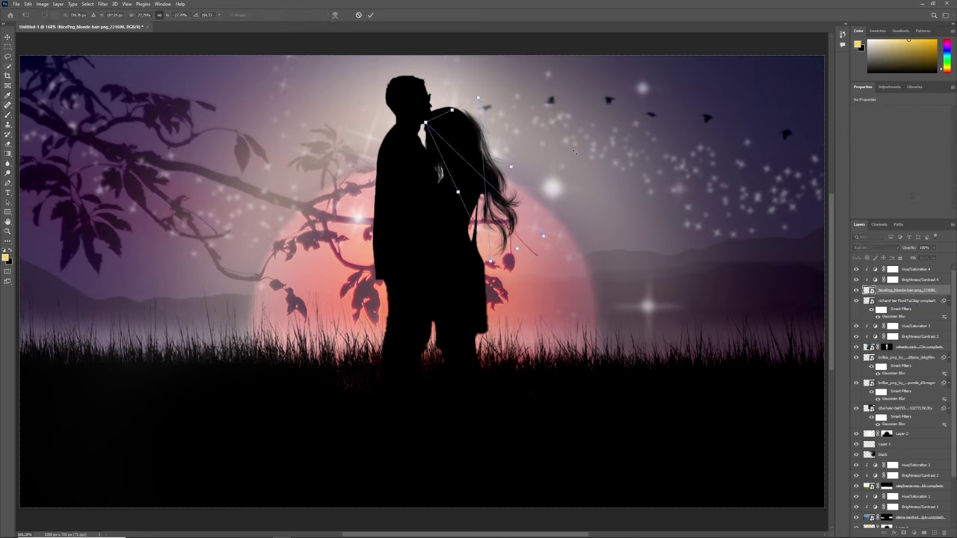
left_click_drag(494, 163, 521, 155)
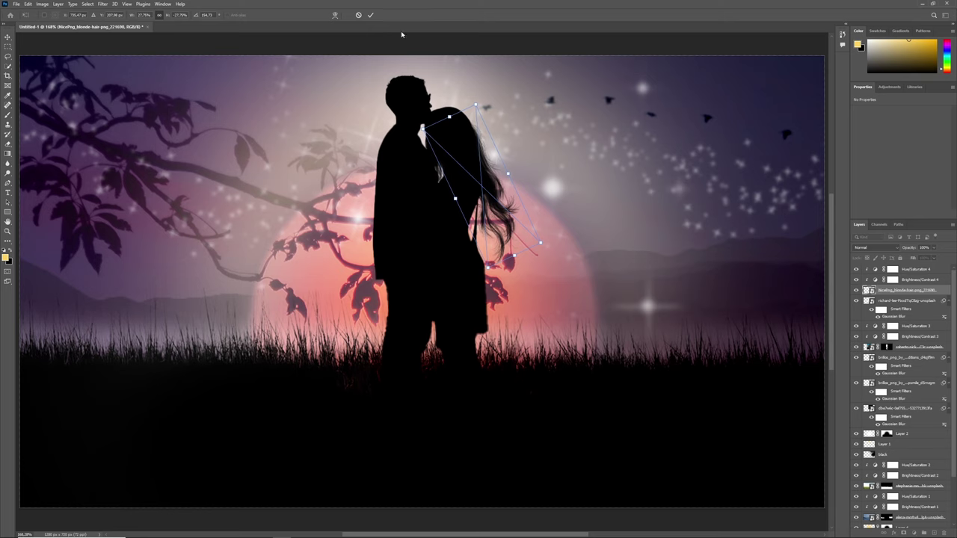
left_click(370, 15)
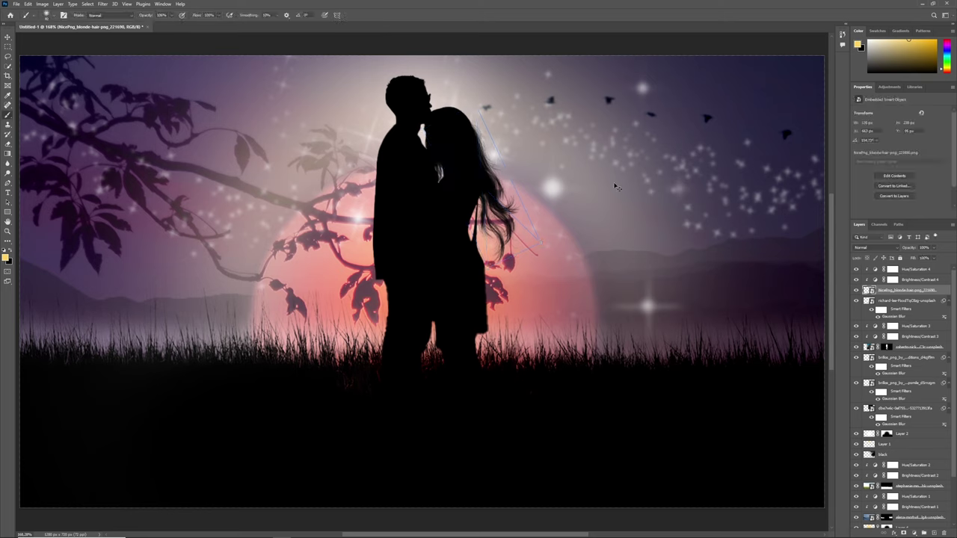
key("ctrl+t")
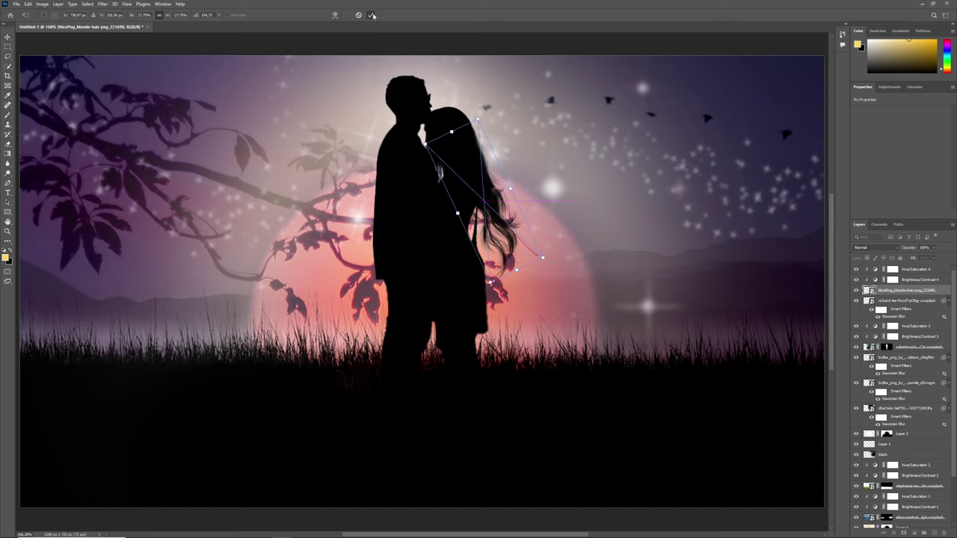
left_click(371, 15)
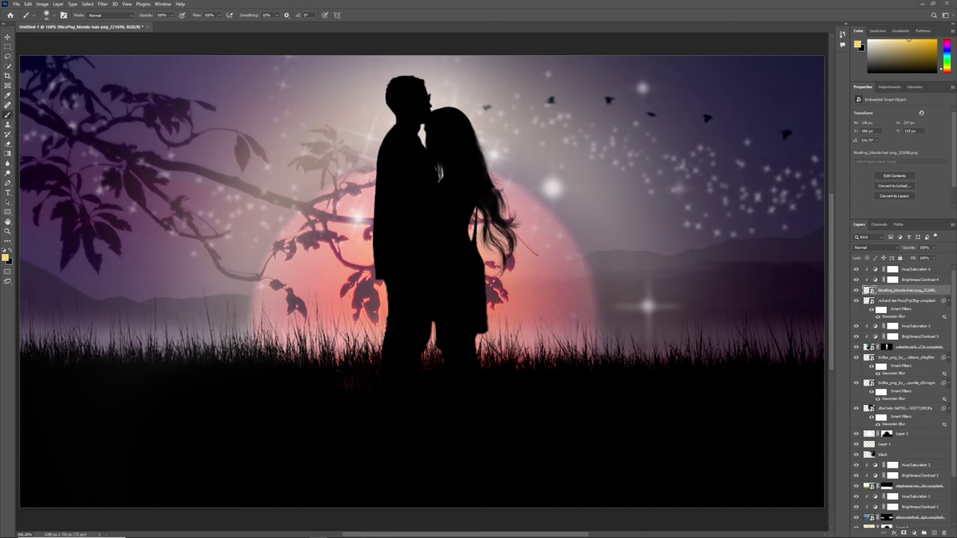
Add a FoggyNight.3DL Color Lookup layer blended as Soft Light at about 82% fill
left_click(893, 269)
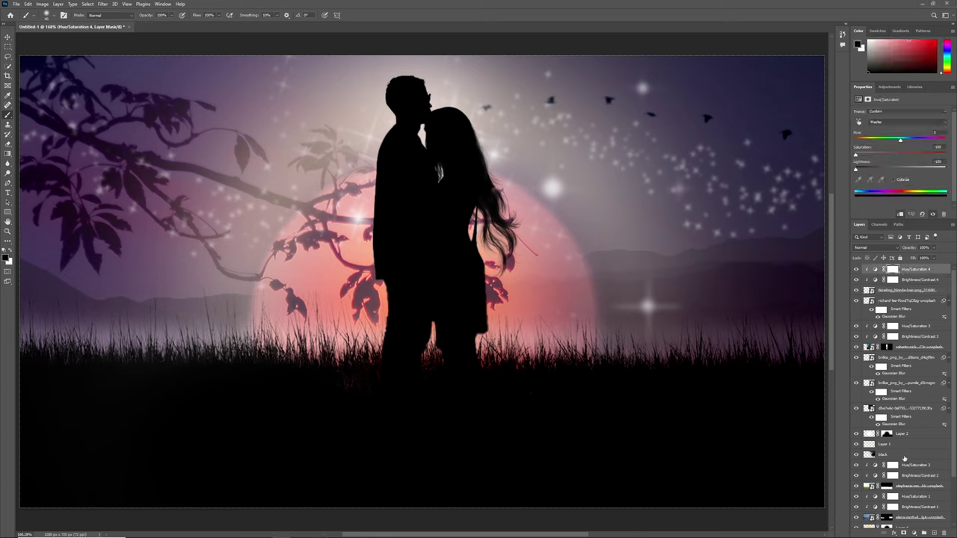
left_click(915, 533)
left_click(915, 491)
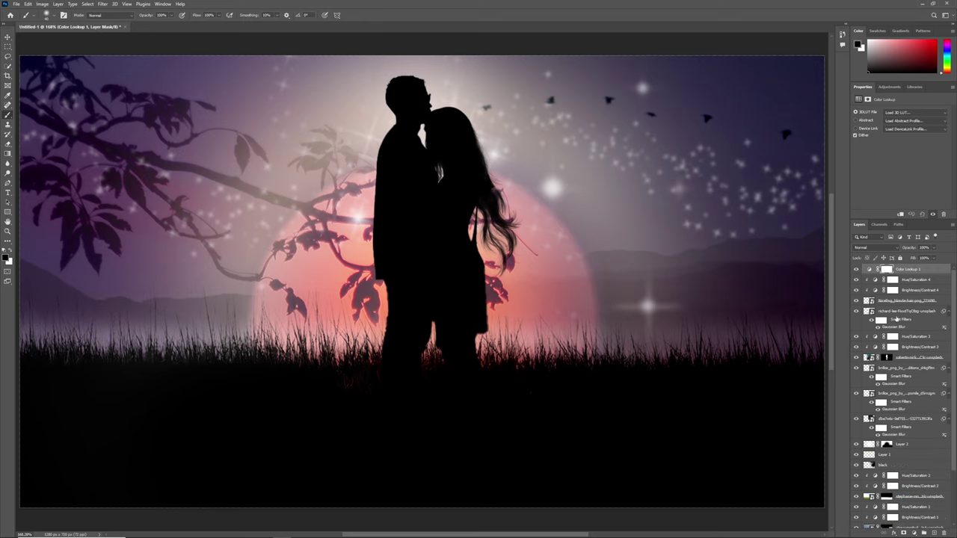
left_click(902, 112)
left_click(891, 214)
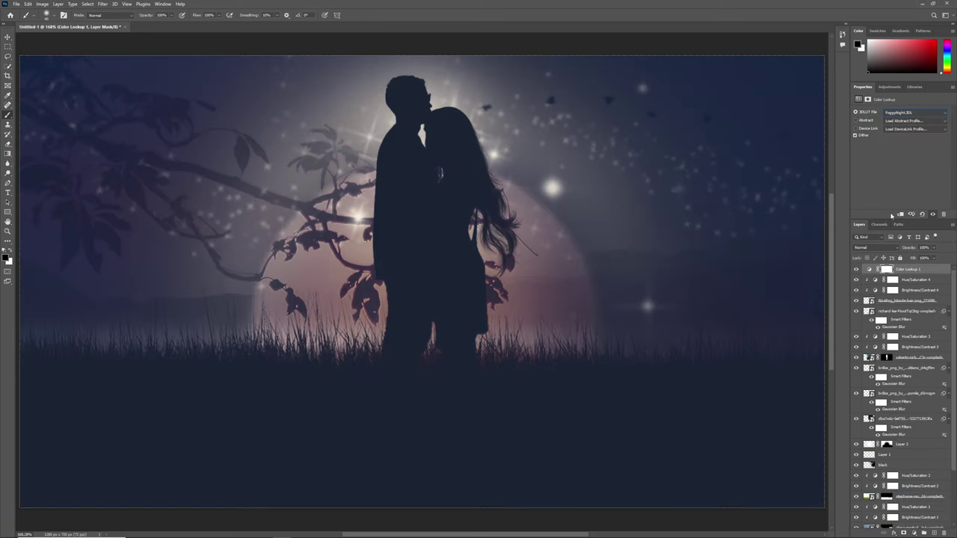
left_click(872, 248)
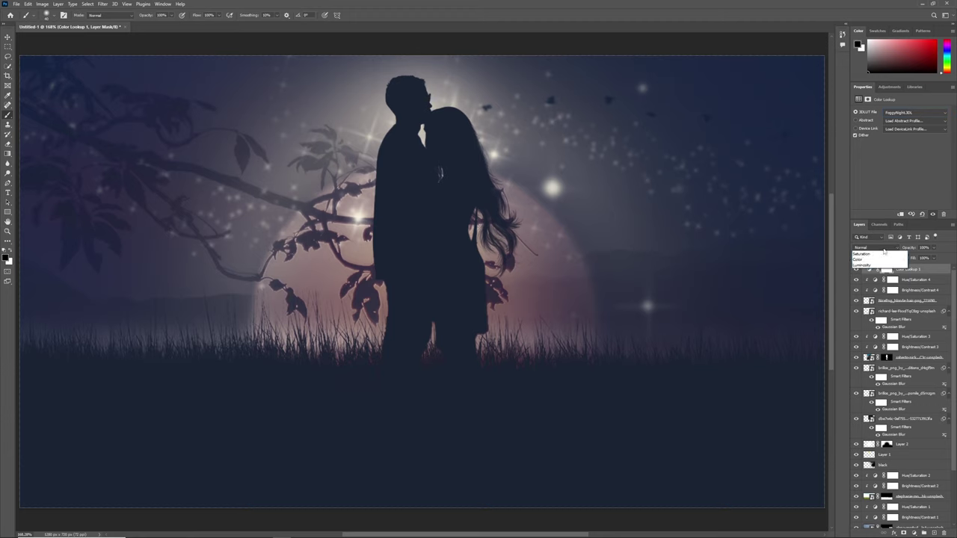
left_click(876, 346)
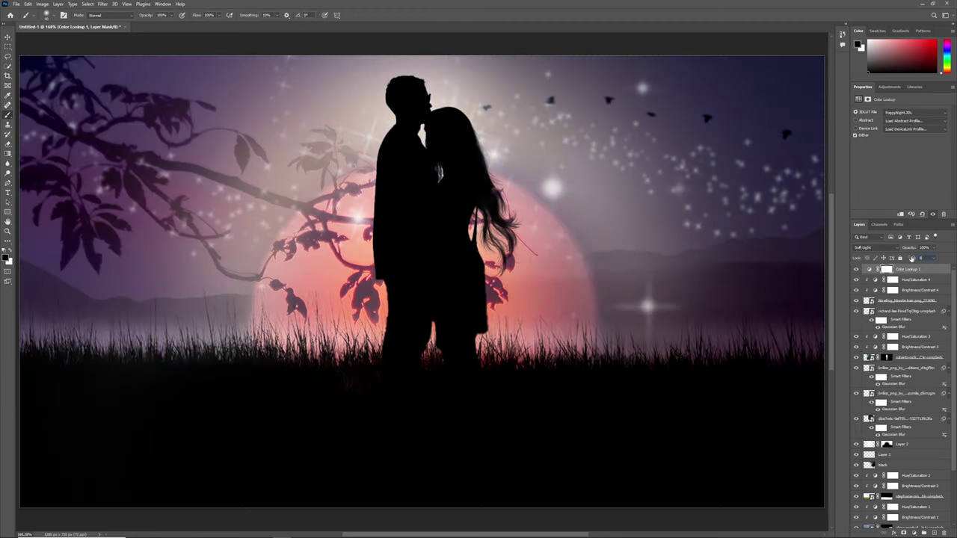
left_click_drag(913, 258, 911, 258)
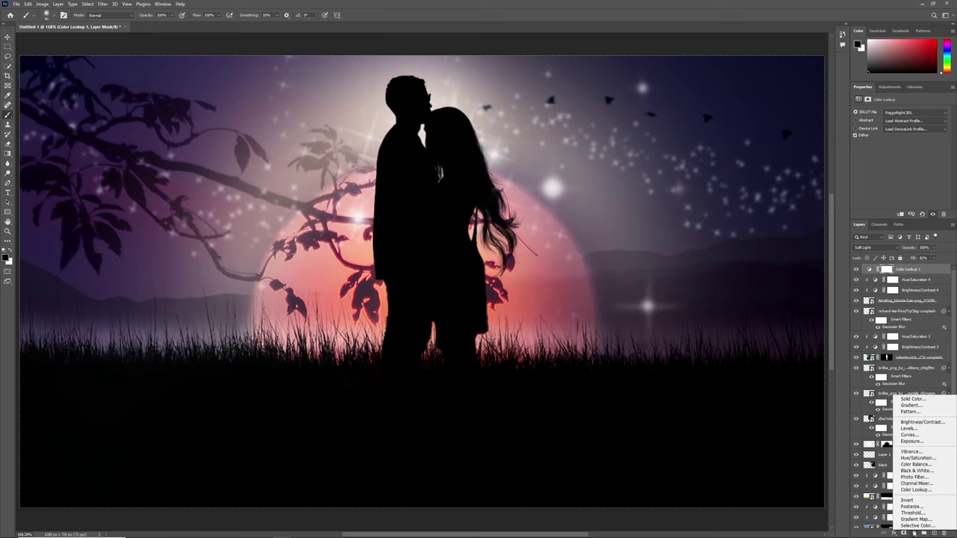
Add a second Color Lookup layer using EdgyAmber.3DL at Normal with Fill 89%
left_click(927, 490)
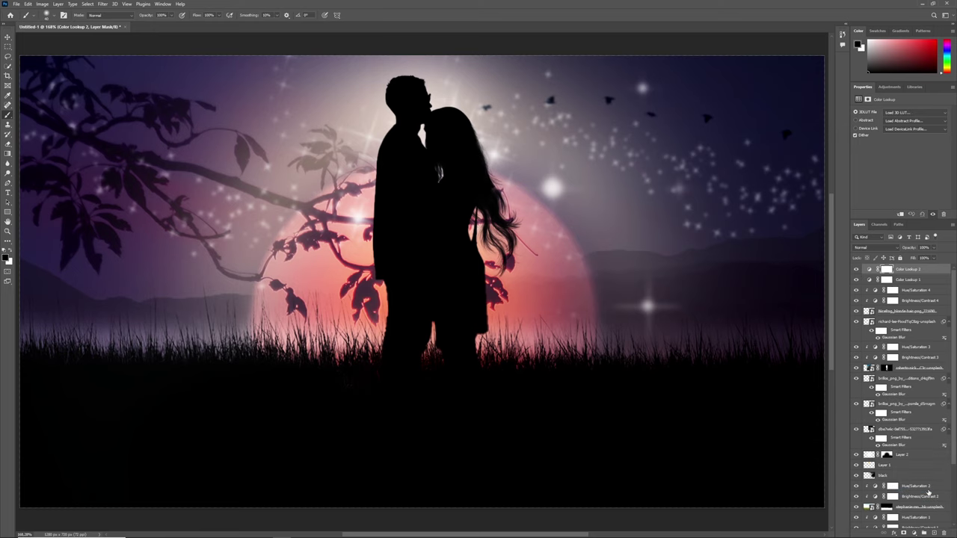
left_click(871, 247)
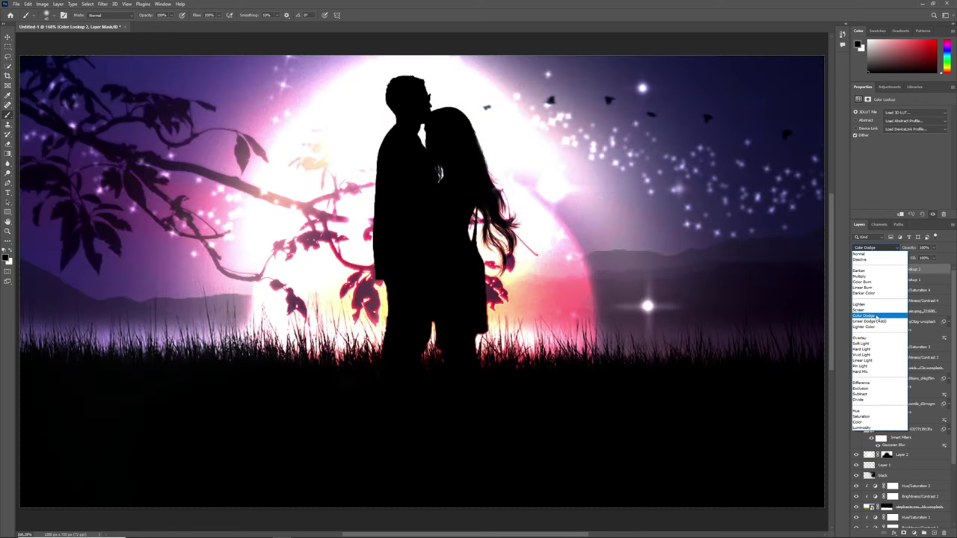
left_click(878, 253)
left_click(896, 114)
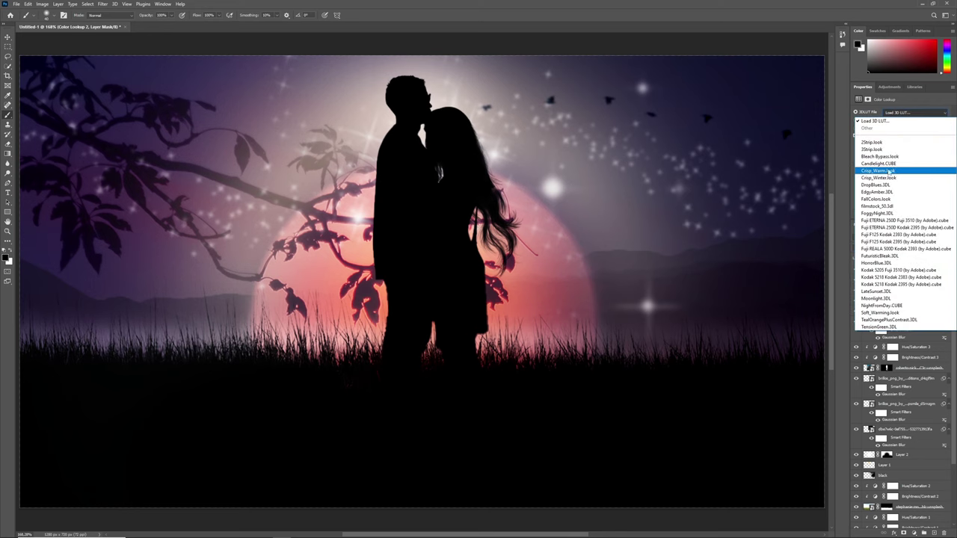
left_click(889, 192)
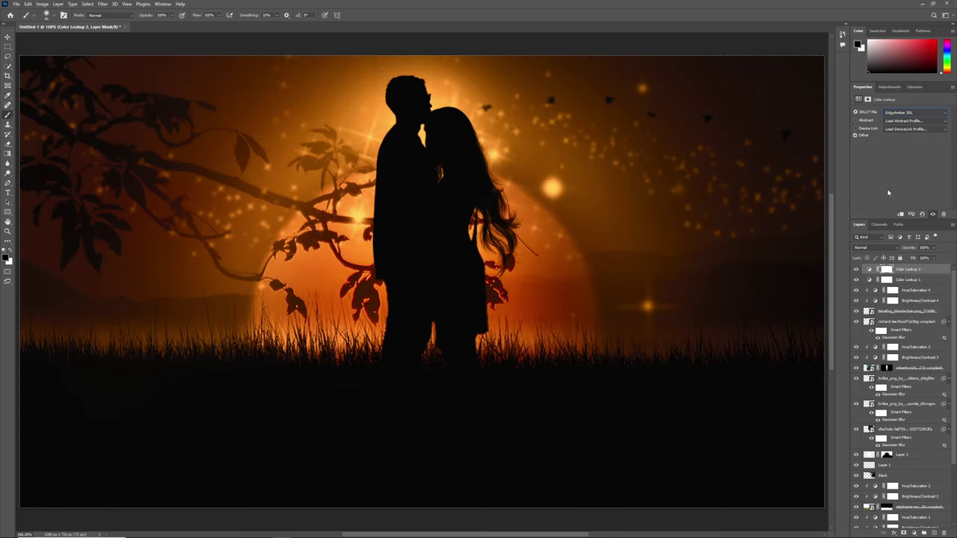
type("89")
Paint out the first lookup's foggy grade around the couple with a large brush
left_click(907, 280)
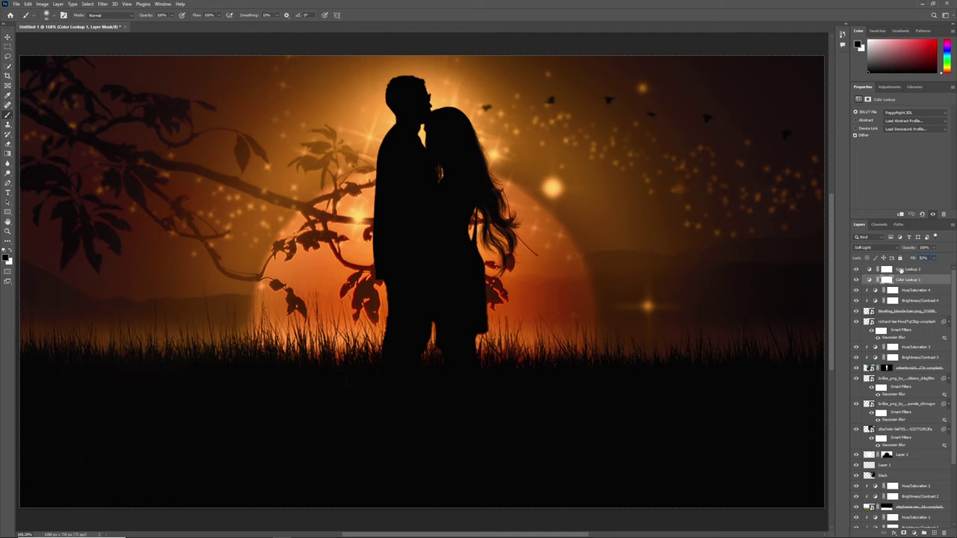
left_click(932, 214)
left_click(932, 214)
key("bracketright")
key("bracketright")
key("bracketright")
key("bracketright")
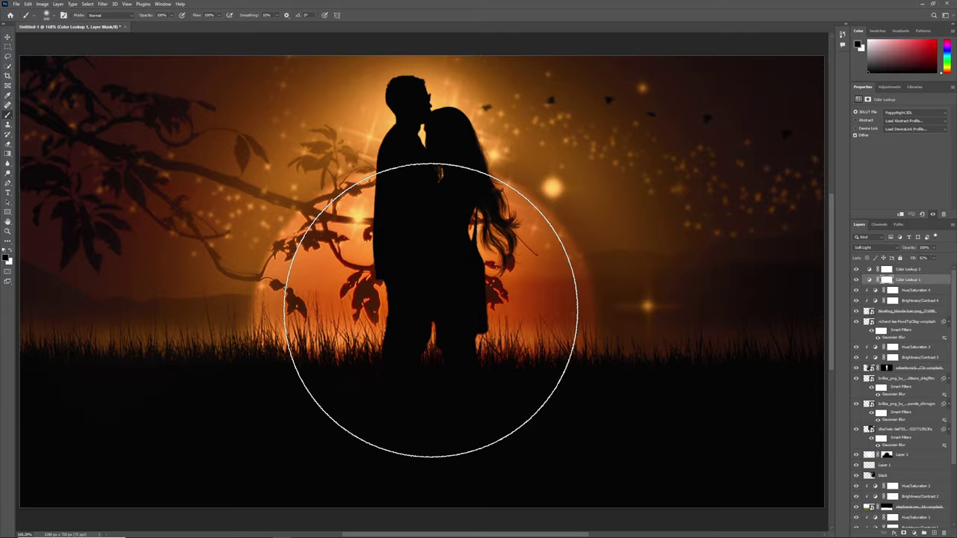
left_click_drag(434, 256, 432, 288)
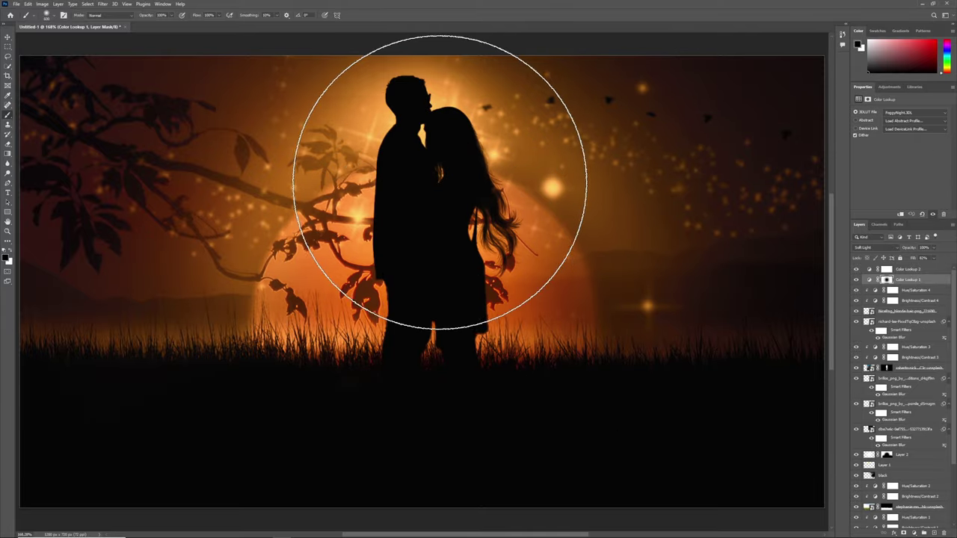
Stamp the visible image into a new merged smart-object layer on top
left_click(863, 268)
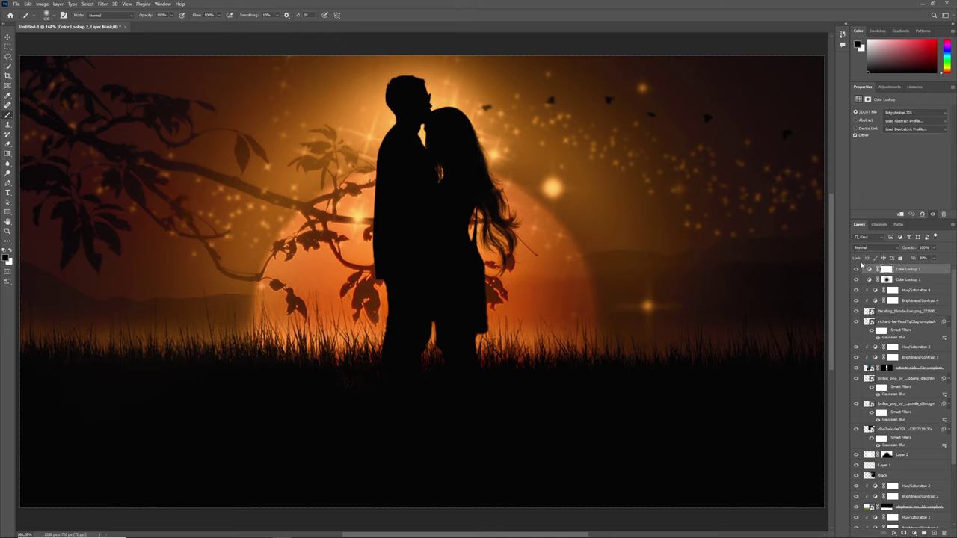
right_click(853, 272)
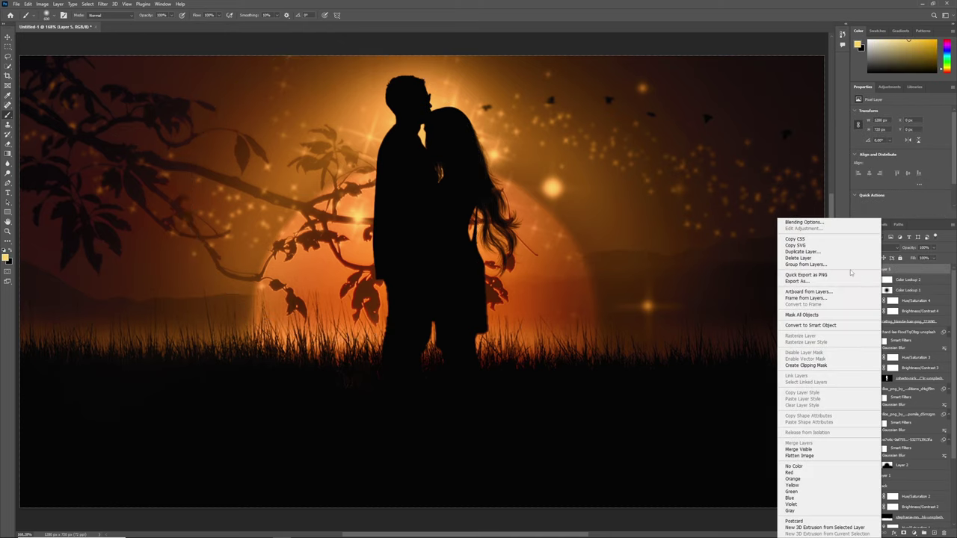
left_click(830, 326)
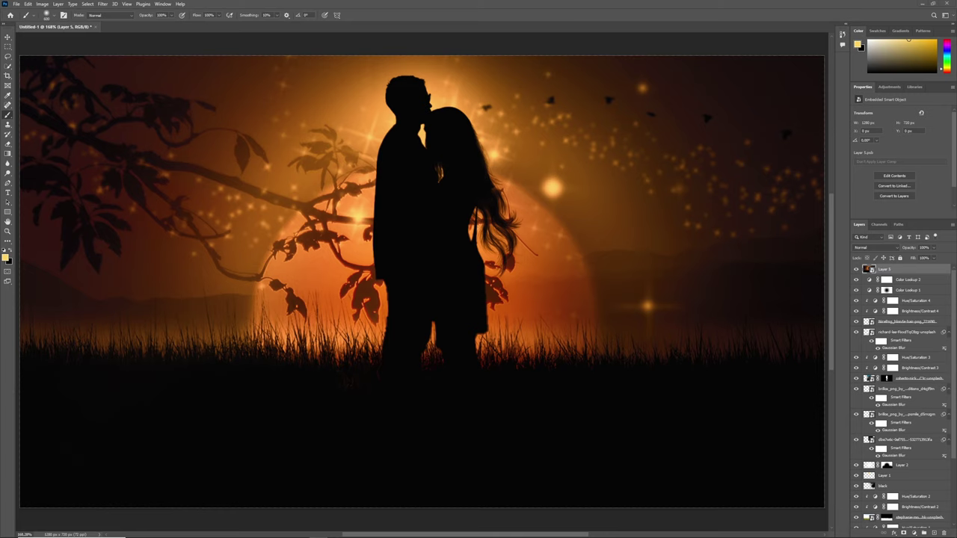
Apply a Camera Raw filter with the Vintage 02 profile and -100 vignette
left_click(103, 4)
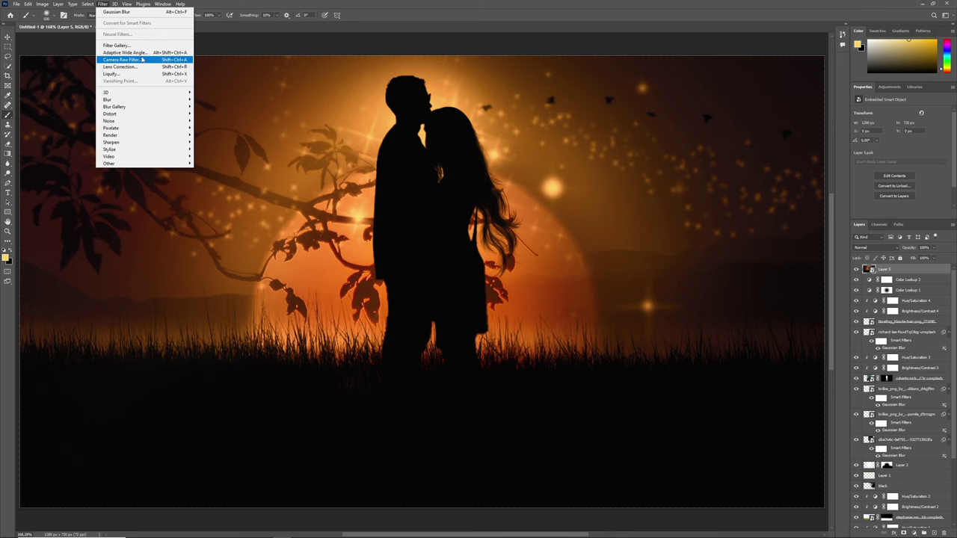
left_click(142, 54)
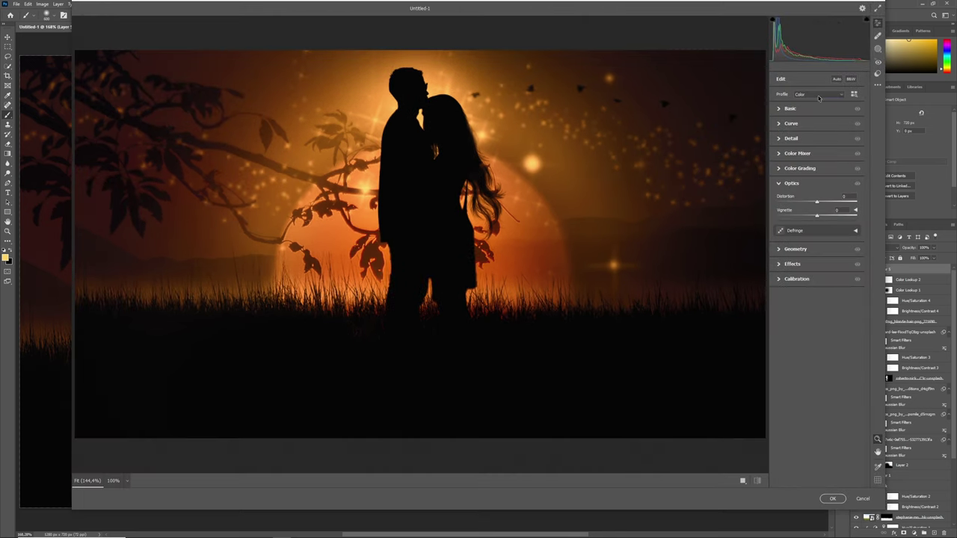
left_click(854, 93)
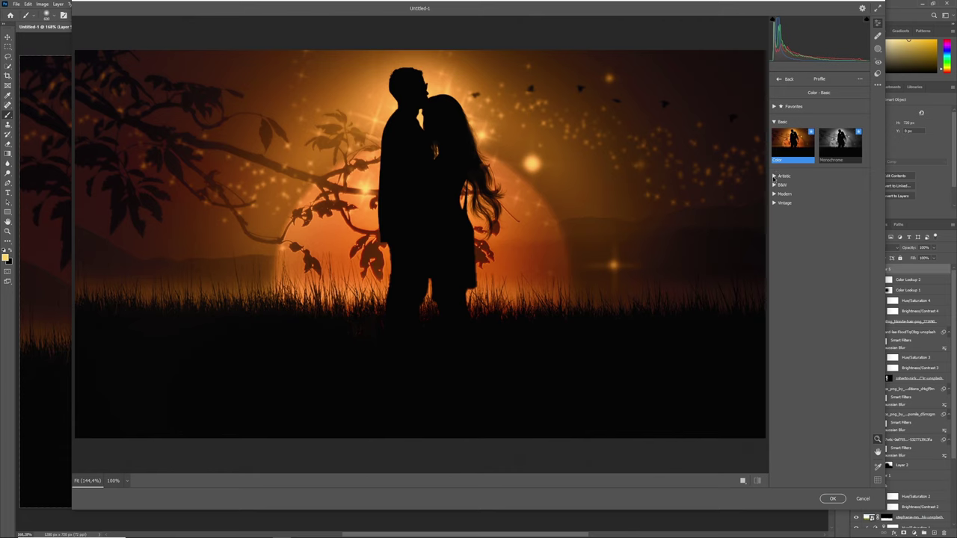
left_click(776, 203)
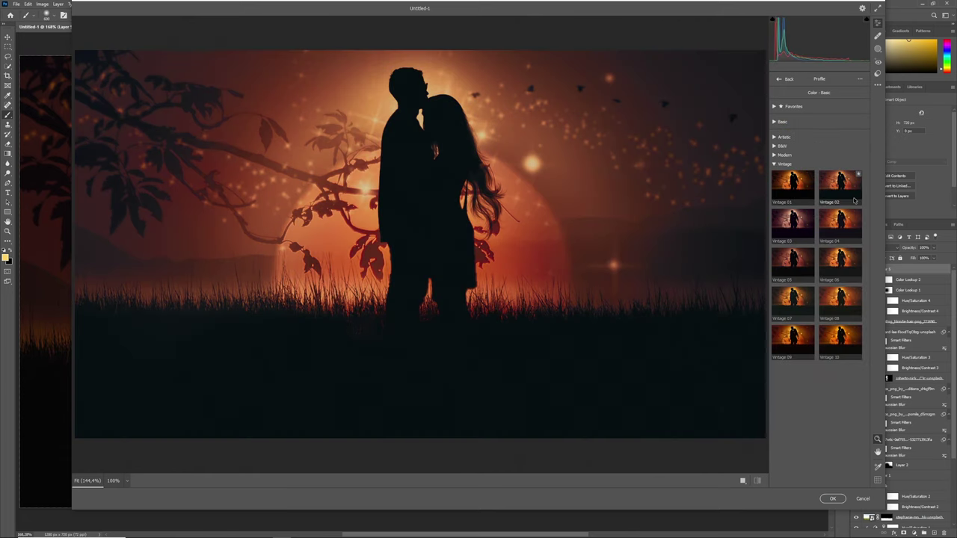
left_click(853, 197)
left_click(780, 123)
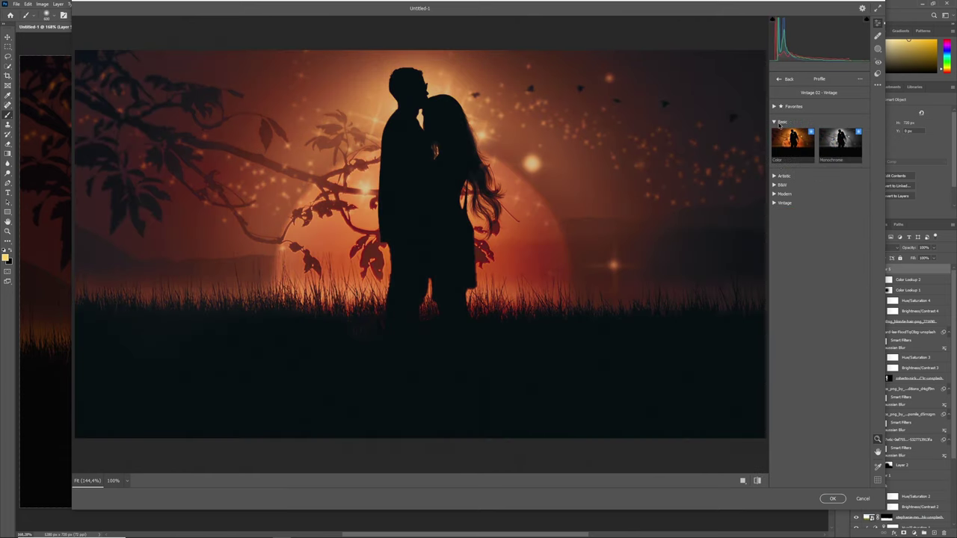
left_click(777, 176)
left_click(782, 122)
left_click(786, 80)
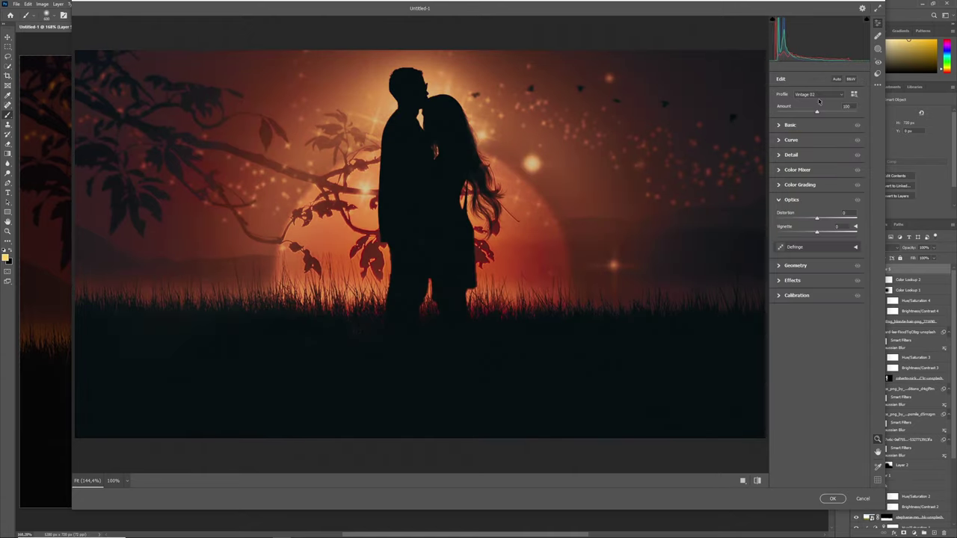
left_click_drag(817, 232, 766, 233)
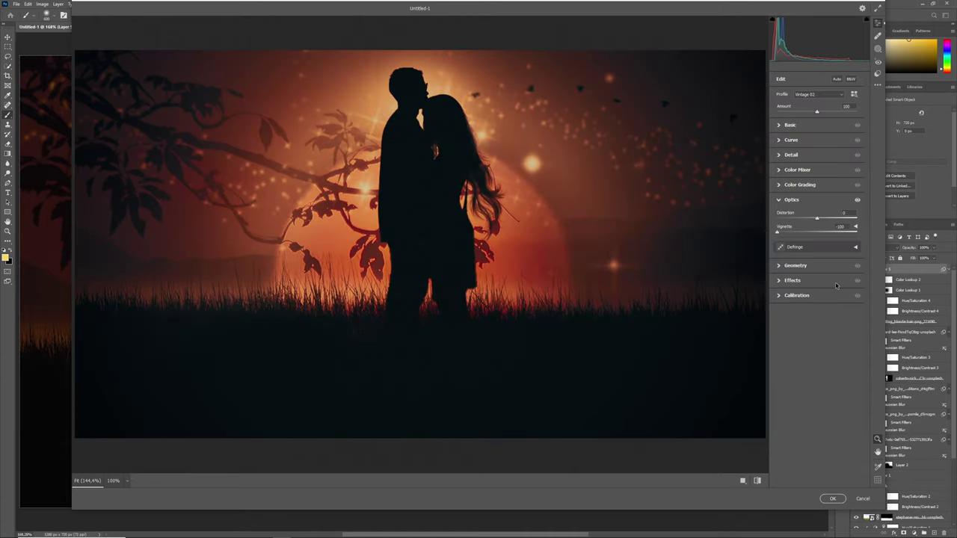
left_click(833, 498)
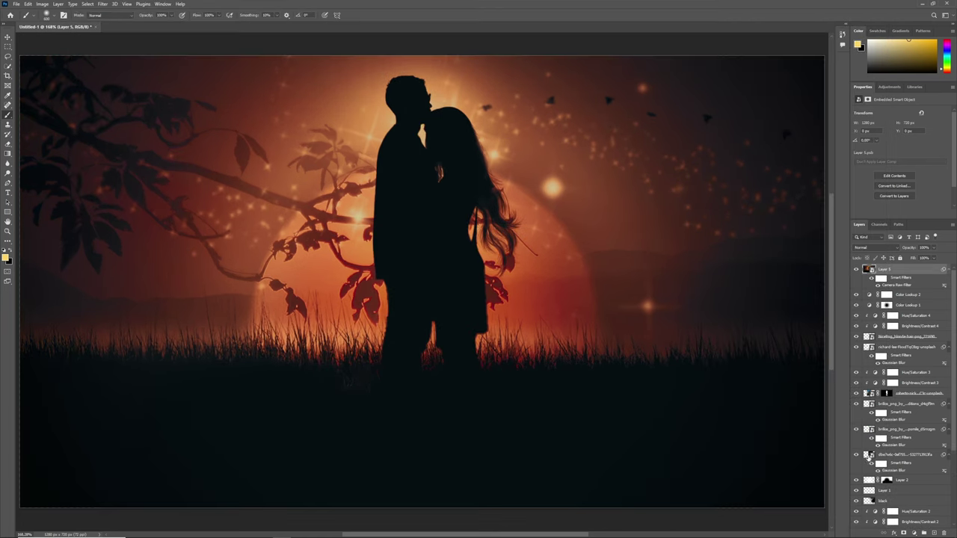